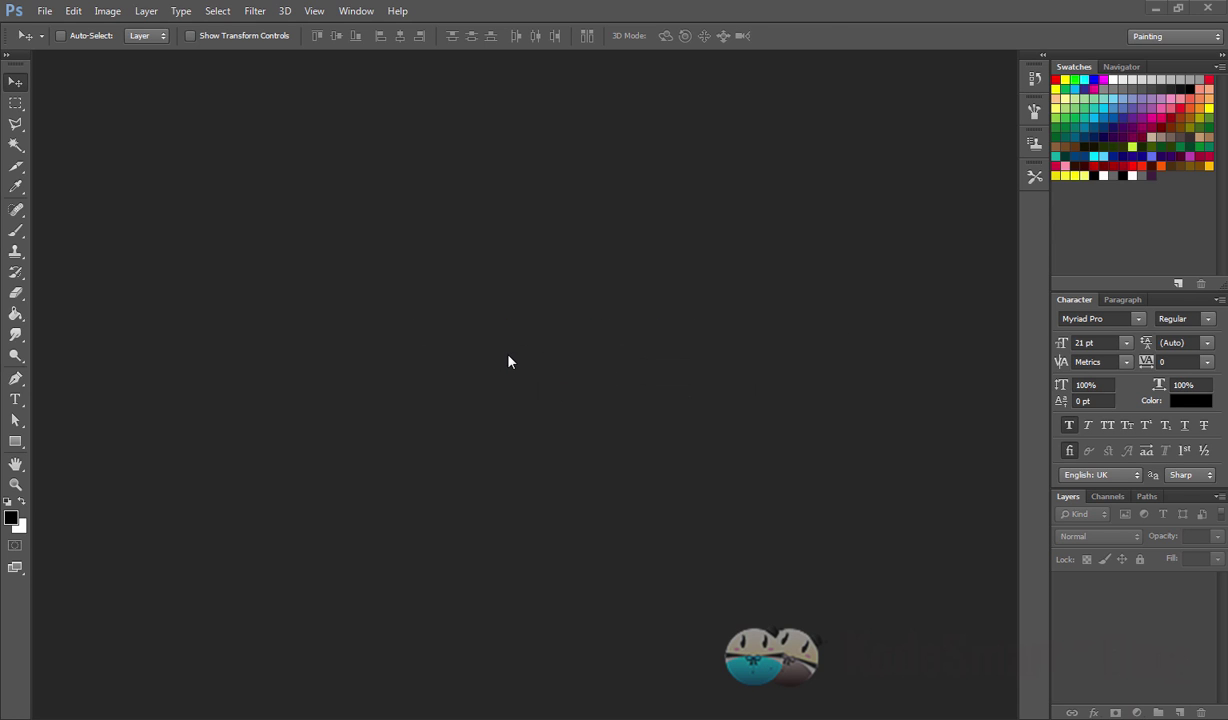
Create a new 800 x 600 px white document and unlock its Background as Layer 0.
{"action": "left_click", "coordinate": [44, 11]}
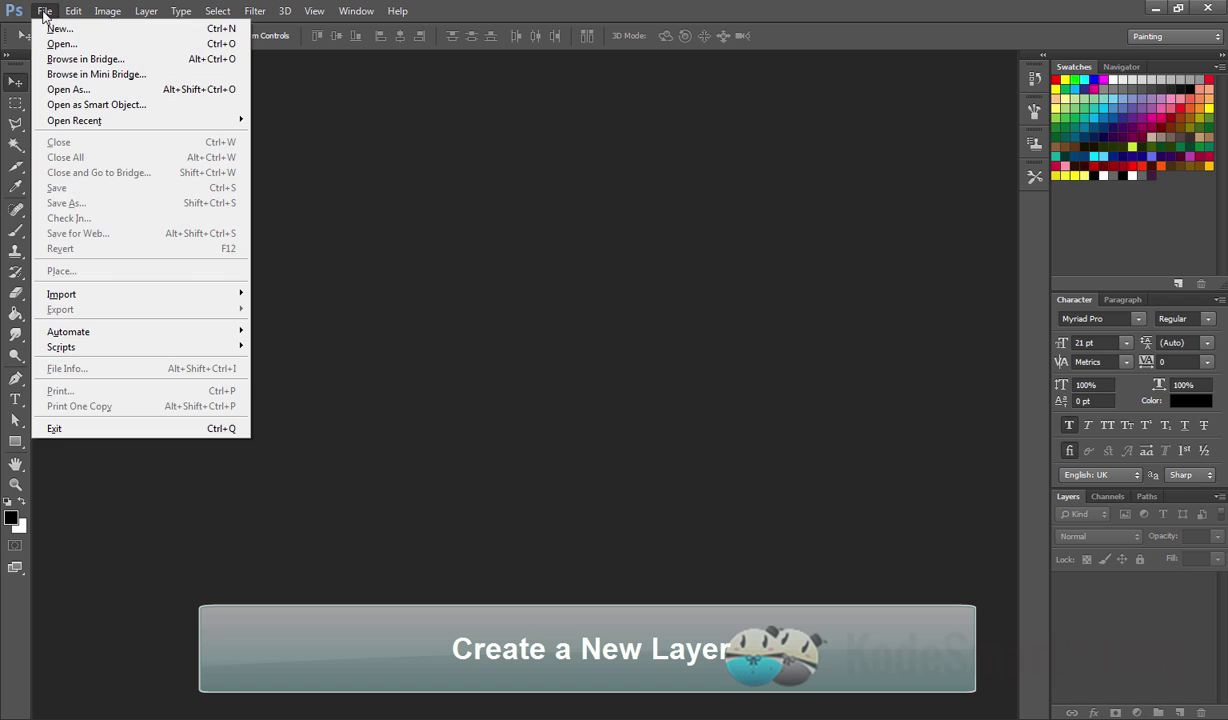
{"action": "left_click", "coordinate": [58, 28]}
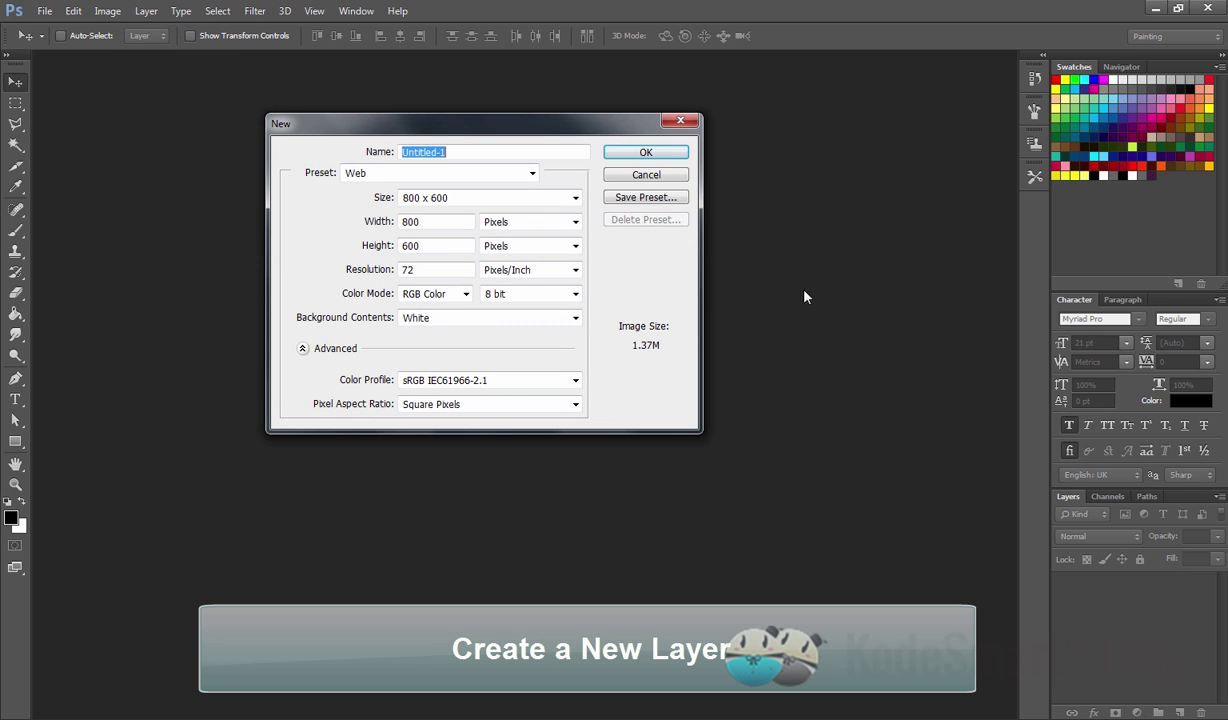
{"action": "left_click", "coordinate": [635, 156]}
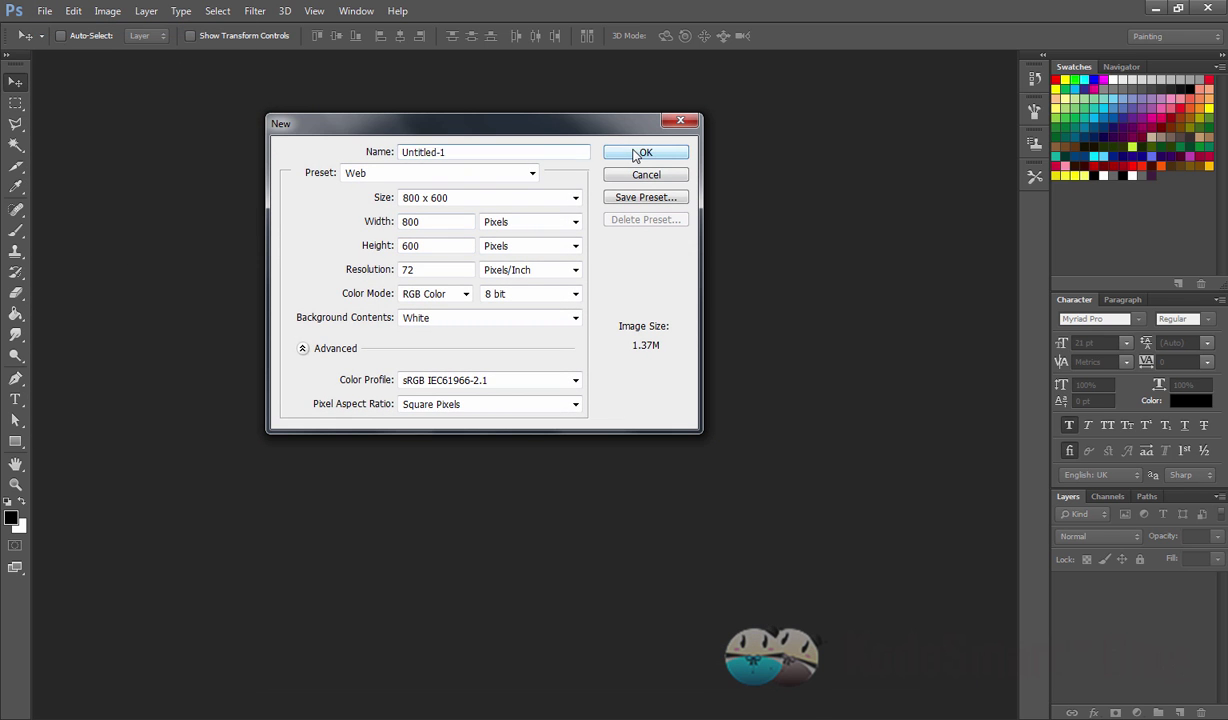
{"action": "double_click", "coordinate": [1159, 585]}
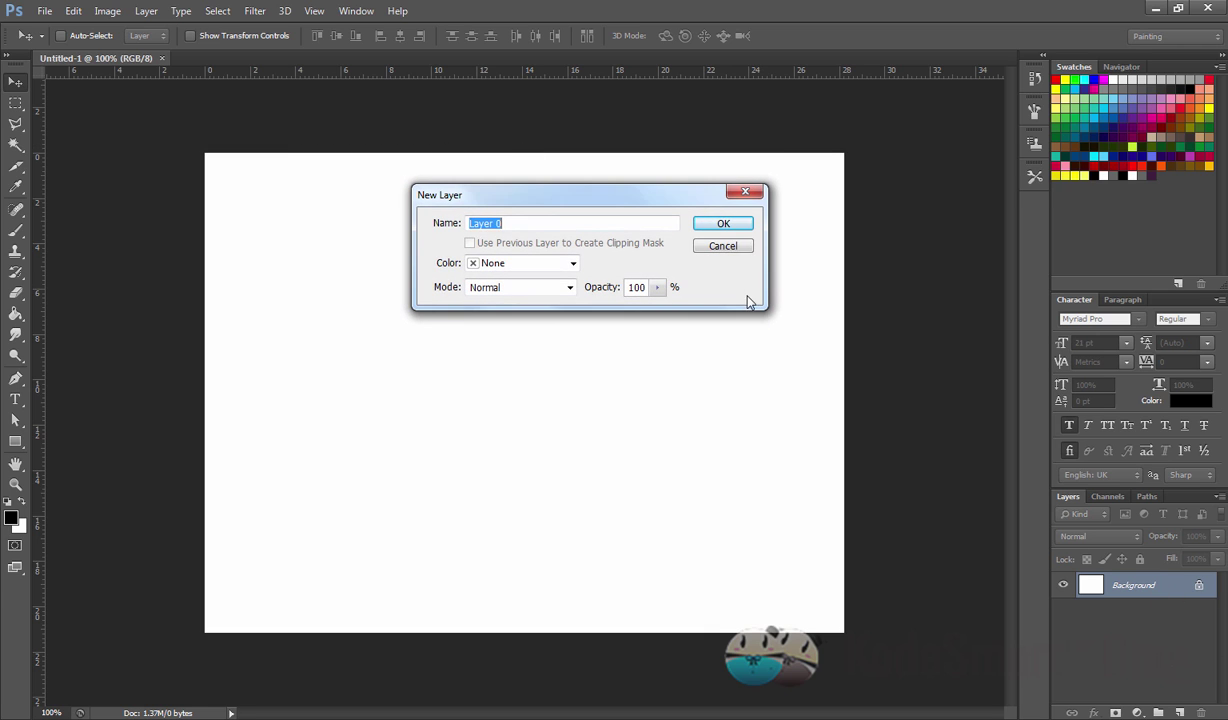
{"action": "left_click", "coordinate": [718, 222]}
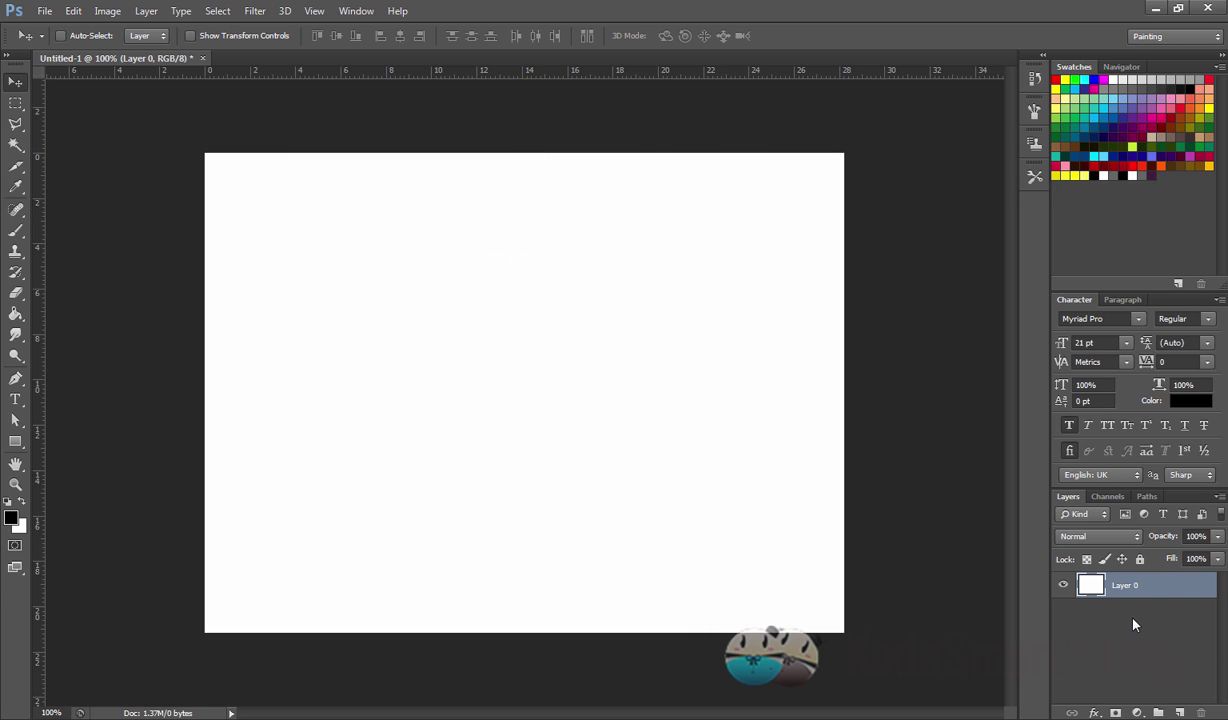
Add a gradient overlay to Layer 0 with its dark end changed to grey 787878, midpoint 50%.
{"action": "double_click", "coordinate": [1185, 593]}
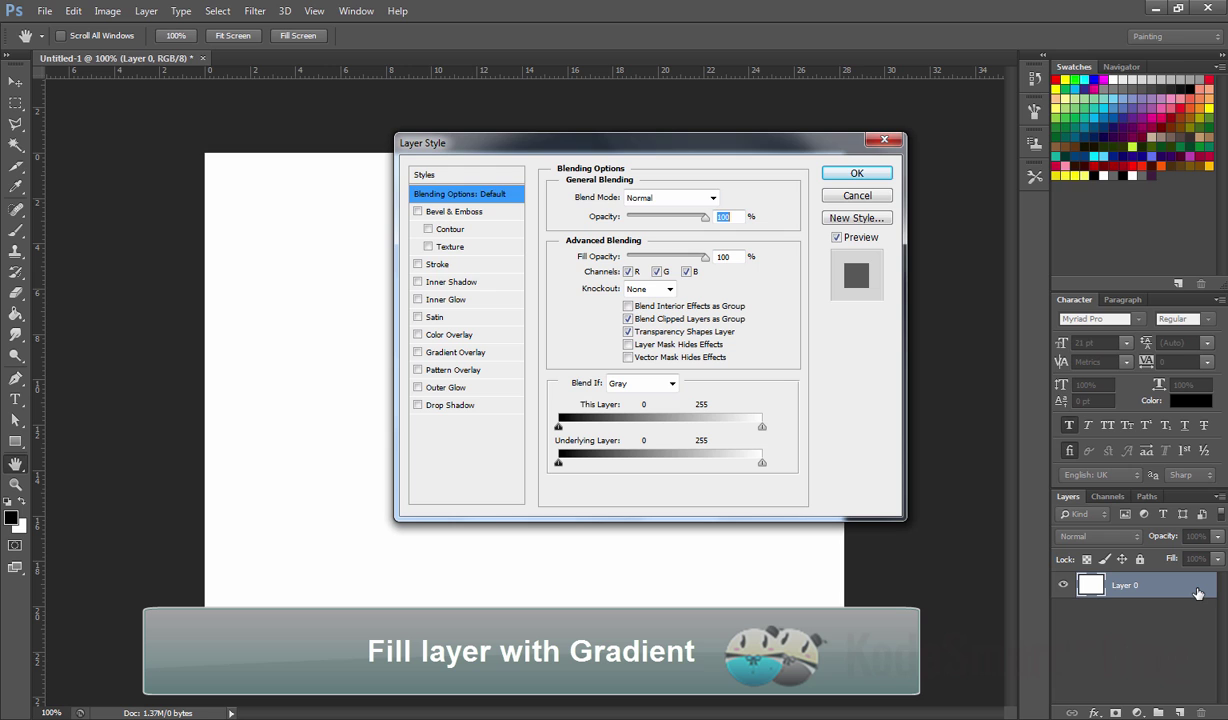
{"action": "left_click", "coordinate": [417, 352]}
{"action": "left_click_drag", "start_coordinate": [605, 142], "coordinate": [768, 142]}
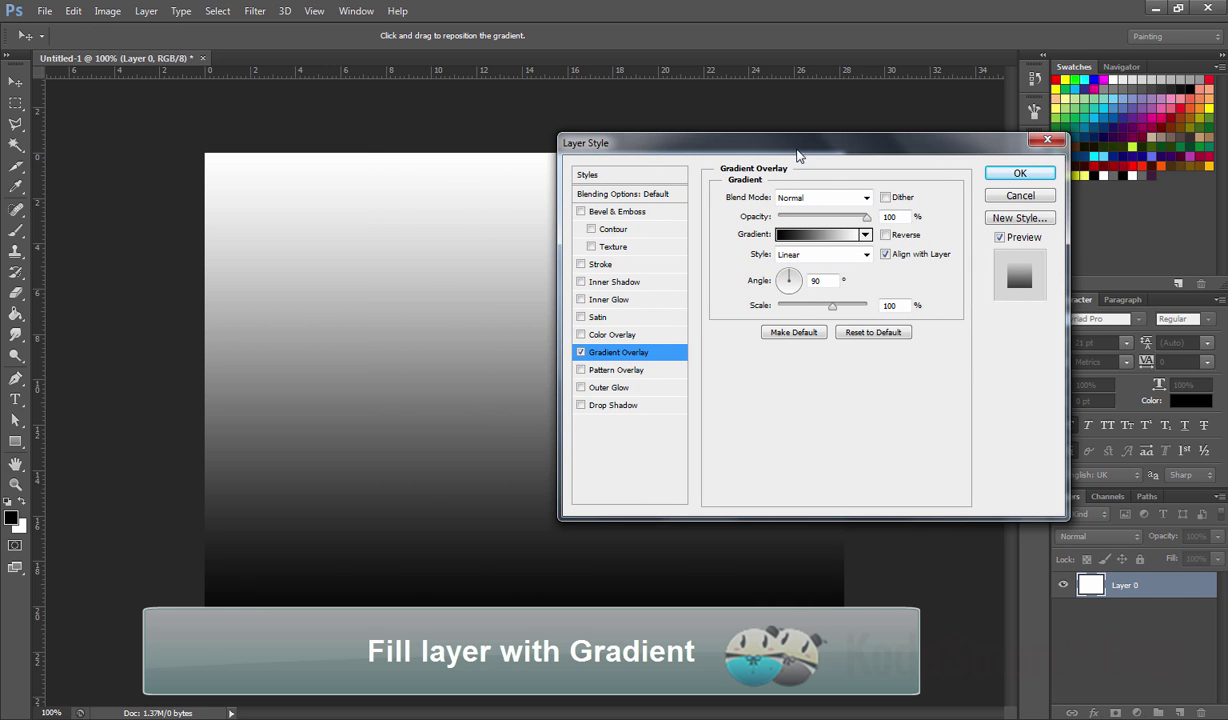
{"action": "left_click", "coordinate": [795, 237]}
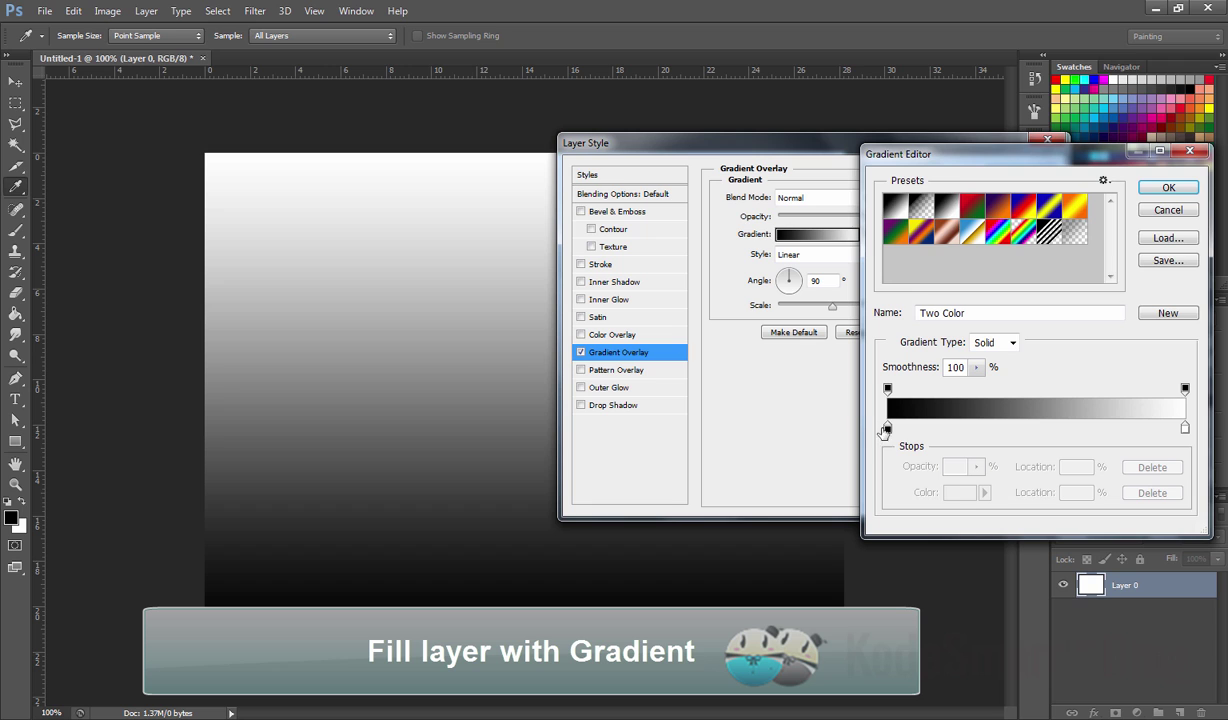
{"action": "double_click", "coordinate": [890, 426]}
{"action": "mouse_move", "coordinate": [780, 222]}
{"action": "left_mouse_down"}
{"action": "mouse_move", "coordinate": [770, 178]}
{"action": "mouse_move", "coordinate": [735, 190]}
{"action": "left_mouse_up"}
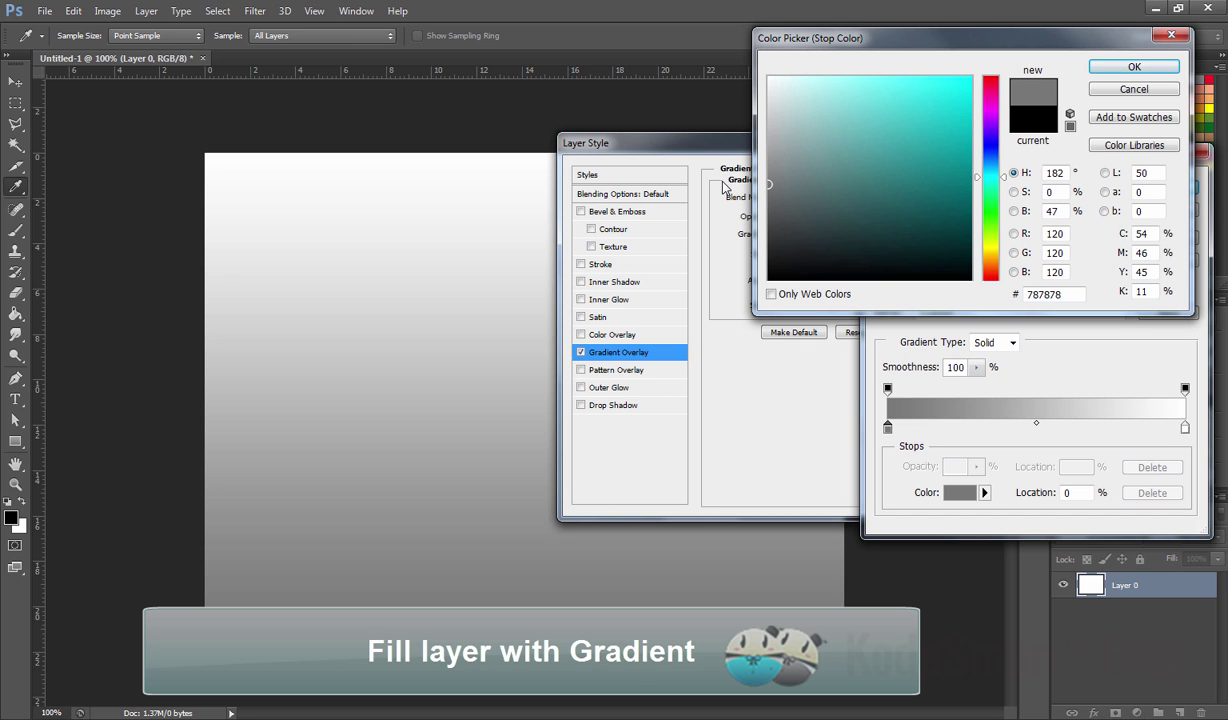
{"action": "left_click", "coordinate": [1120, 67]}
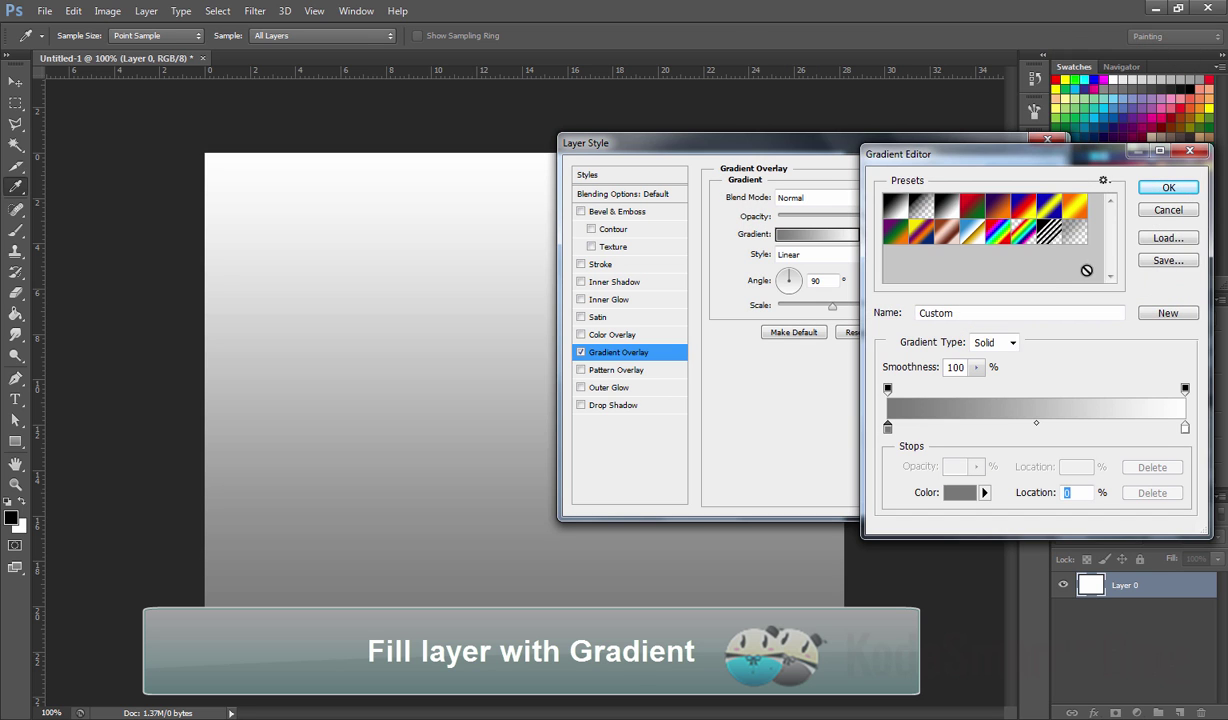
{"action": "left_click_drag", "start_coordinate": [1036, 423], "coordinate": [1110, 423]}
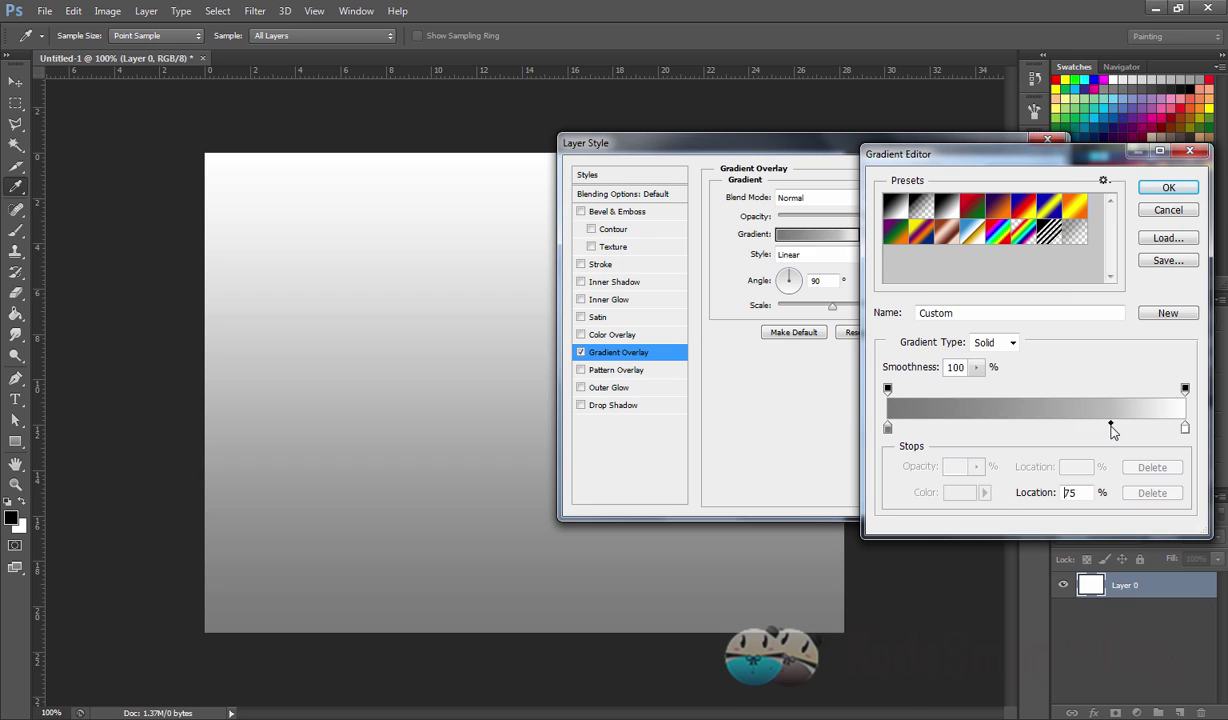
{"action": "key", "text": "ctrl+z"}
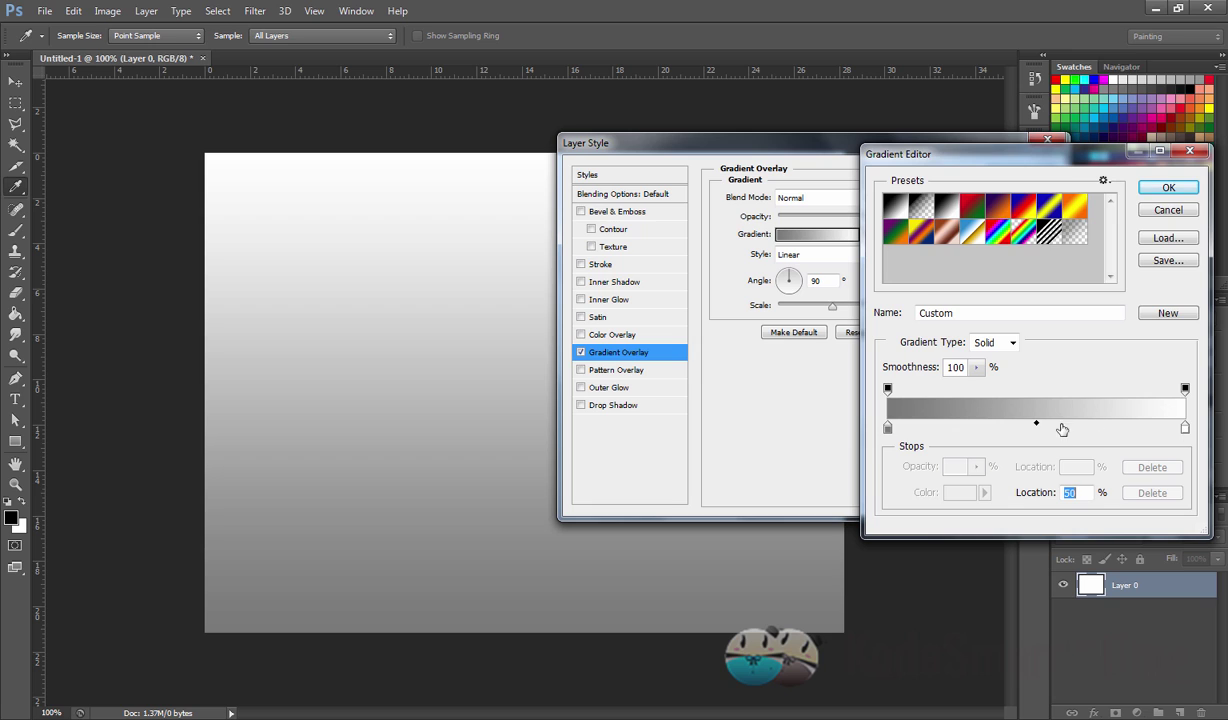
Move the grey stop to 50% and add a 0% start stop in 676767.
{"action": "left_click", "coordinate": [888, 430]}
{"action": "left_click_drag", "start_coordinate": [890, 430], "coordinate": [1022, 430]}
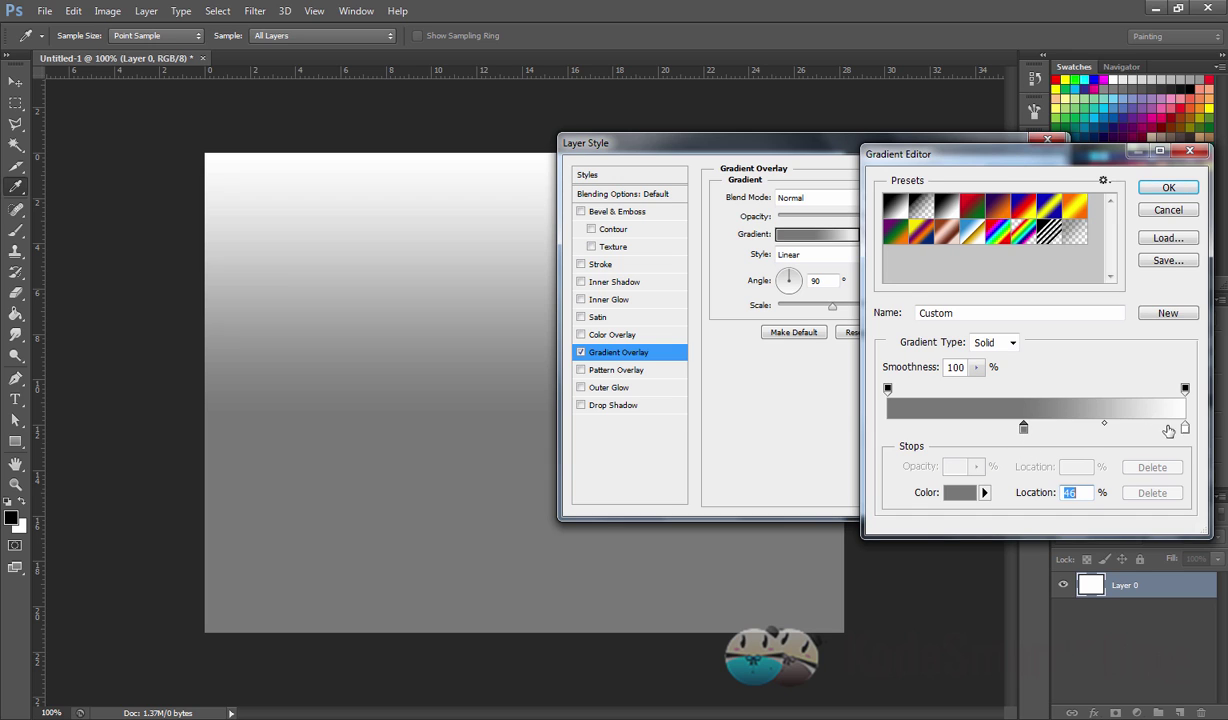
{"action": "left_click_drag", "start_coordinate": [1020, 428], "coordinate": [1035, 430]}
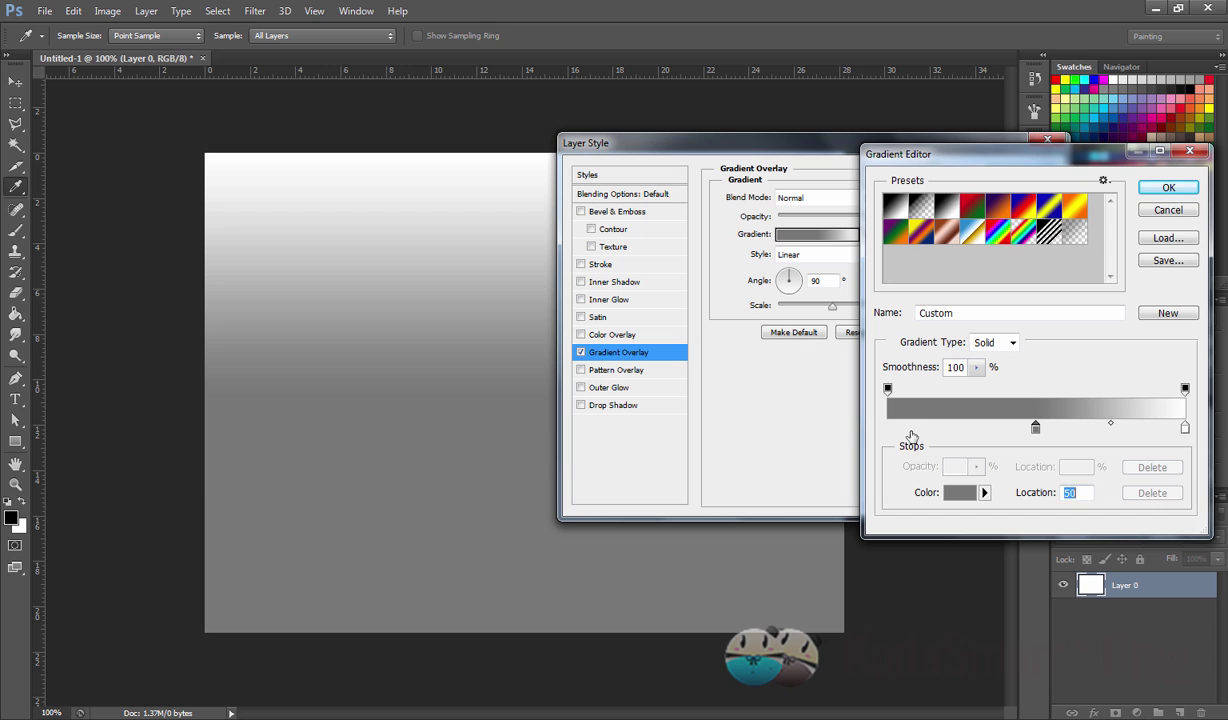
{"action": "left_click", "coordinate": [910, 430]}
{"action": "left_click_drag", "start_coordinate": [910, 430], "coordinate": [888, 430]}
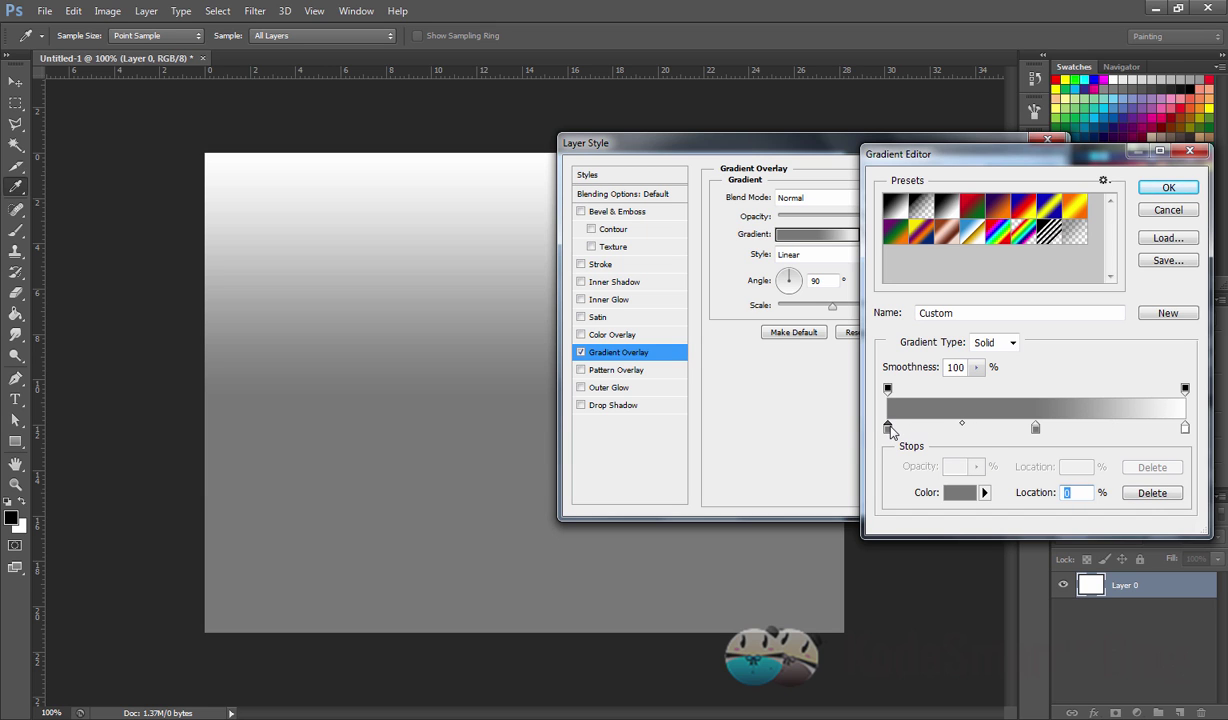
{"action": "double_click", "coordinate": [888, 428]}
{"action": "left_click", "coordinate": [771, 210]}
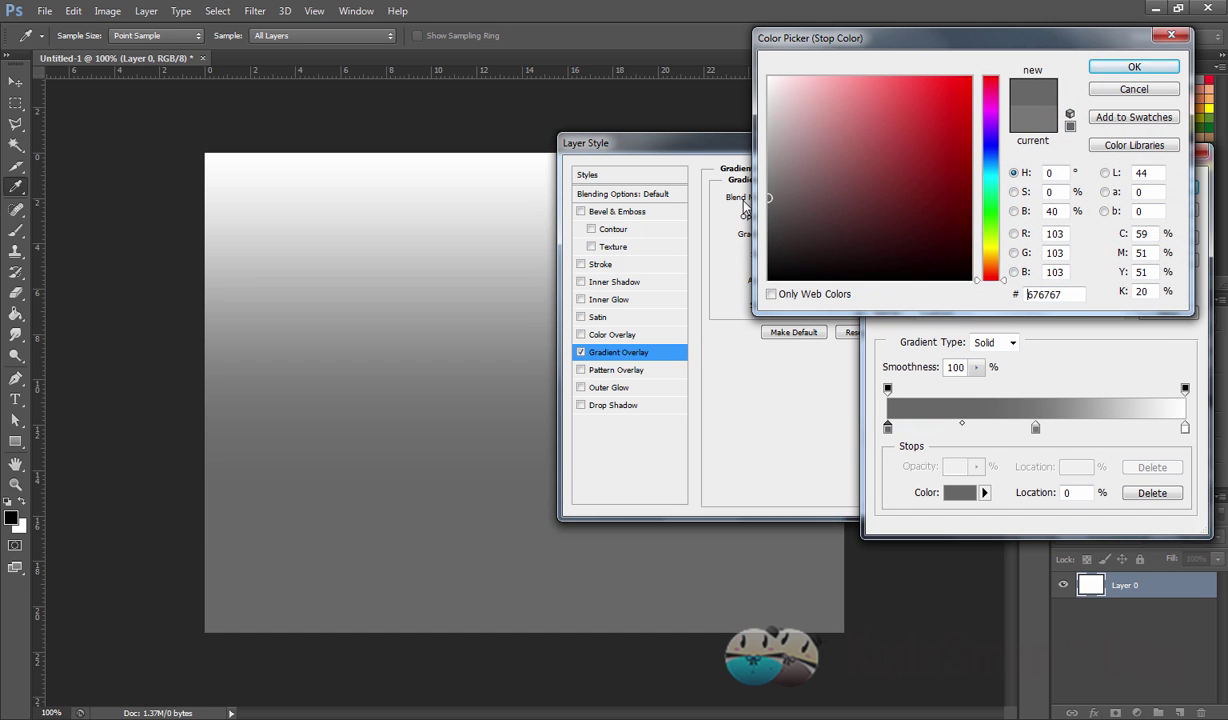
{"action": "left_click", "coordinate": [1130, 72]}
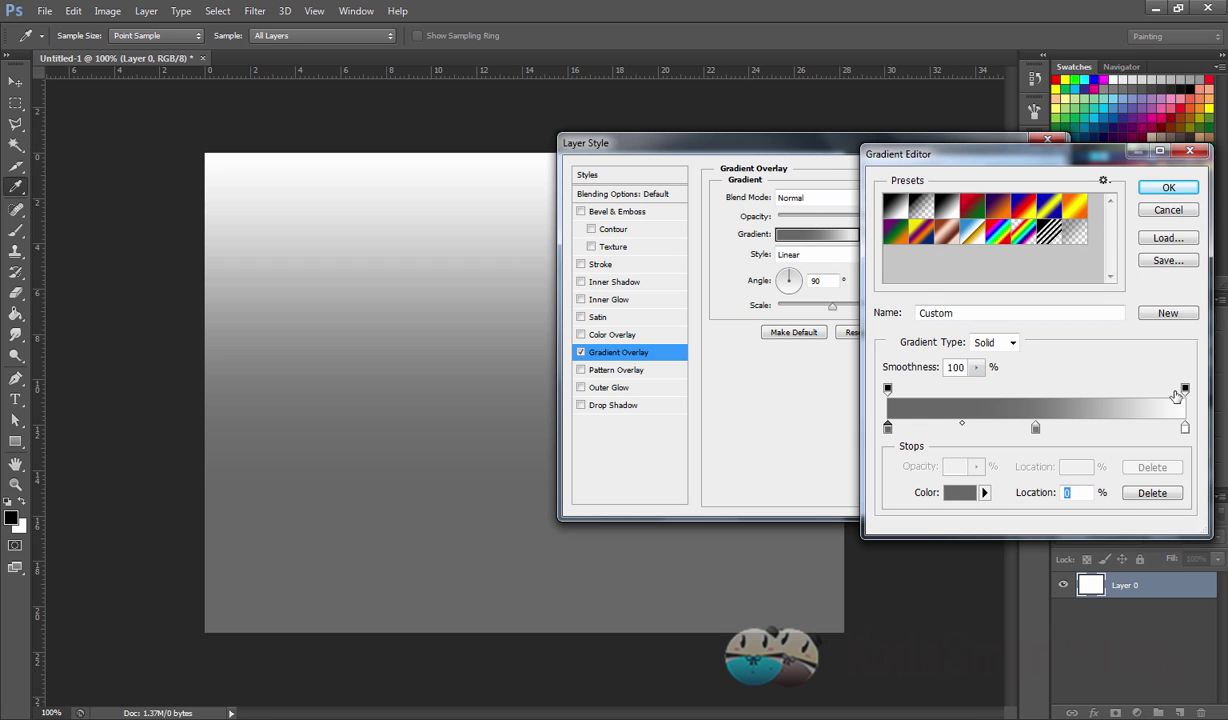
Set the end stop to eeeeee and the 50% middle stop to 9f9f9f.
{"action": "double_click", "coordinate": [1185, 428]}
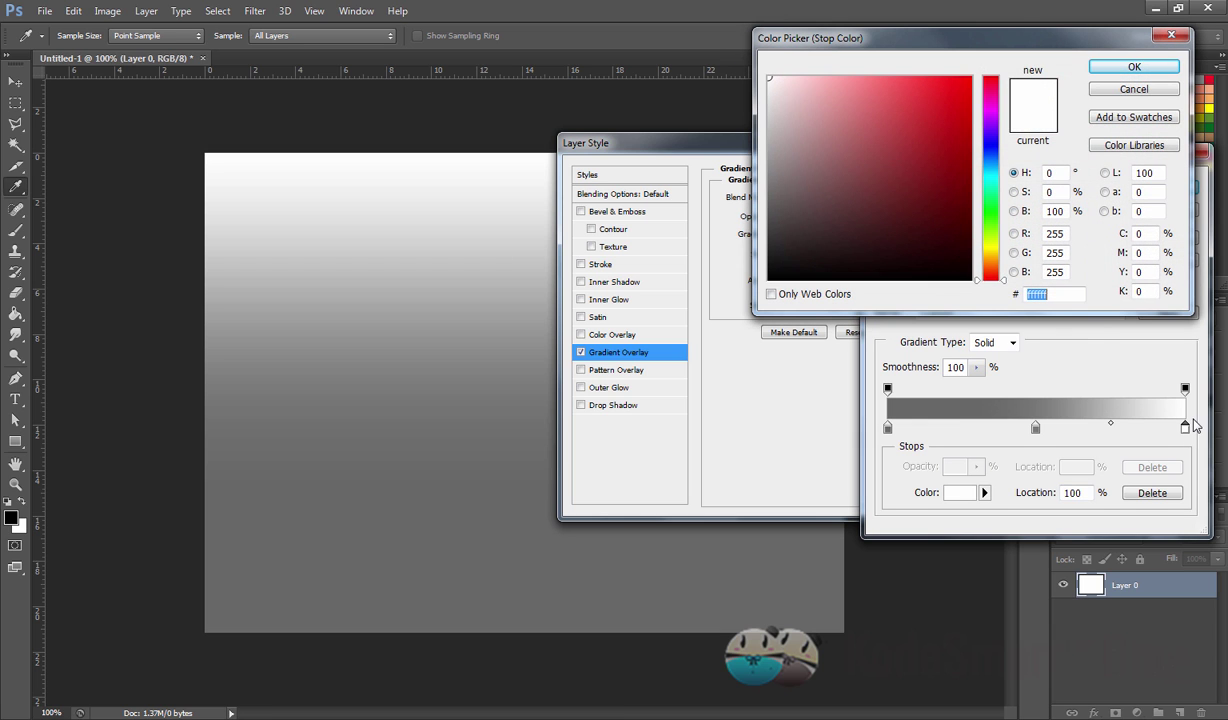
{"action": "left_click", "coordinate": [769, 90]}
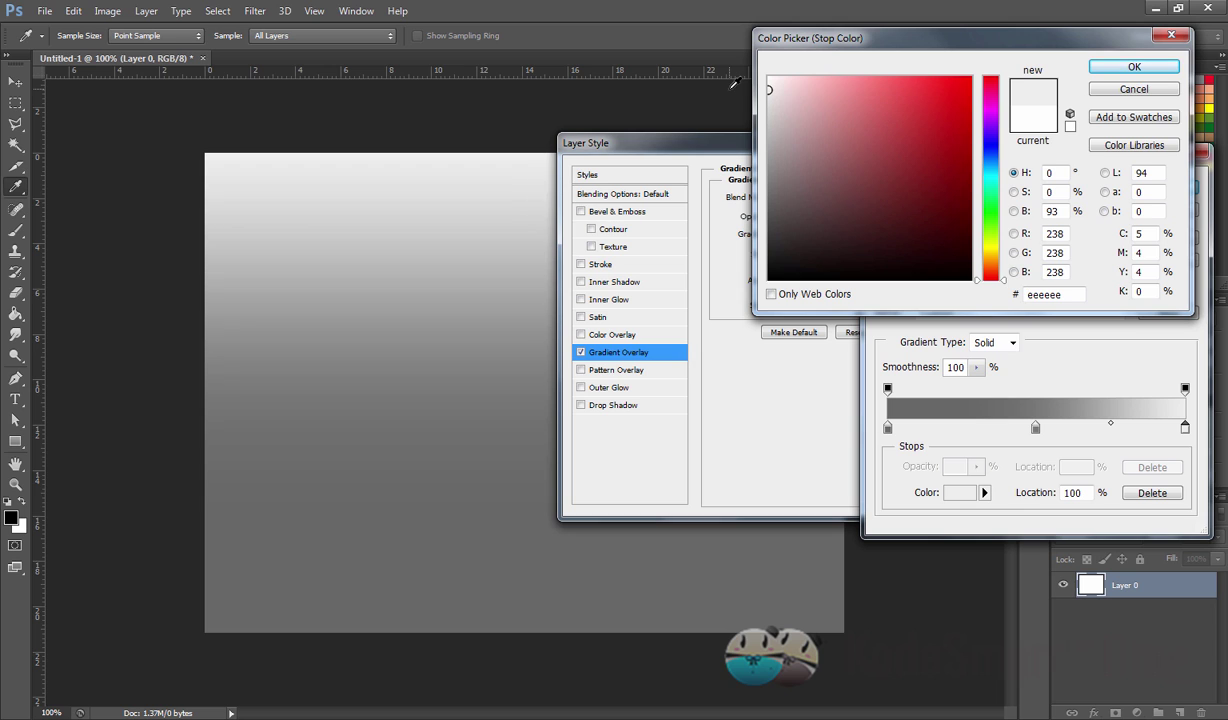
{"action": "left_click", "coordinate": [1134, 68]}
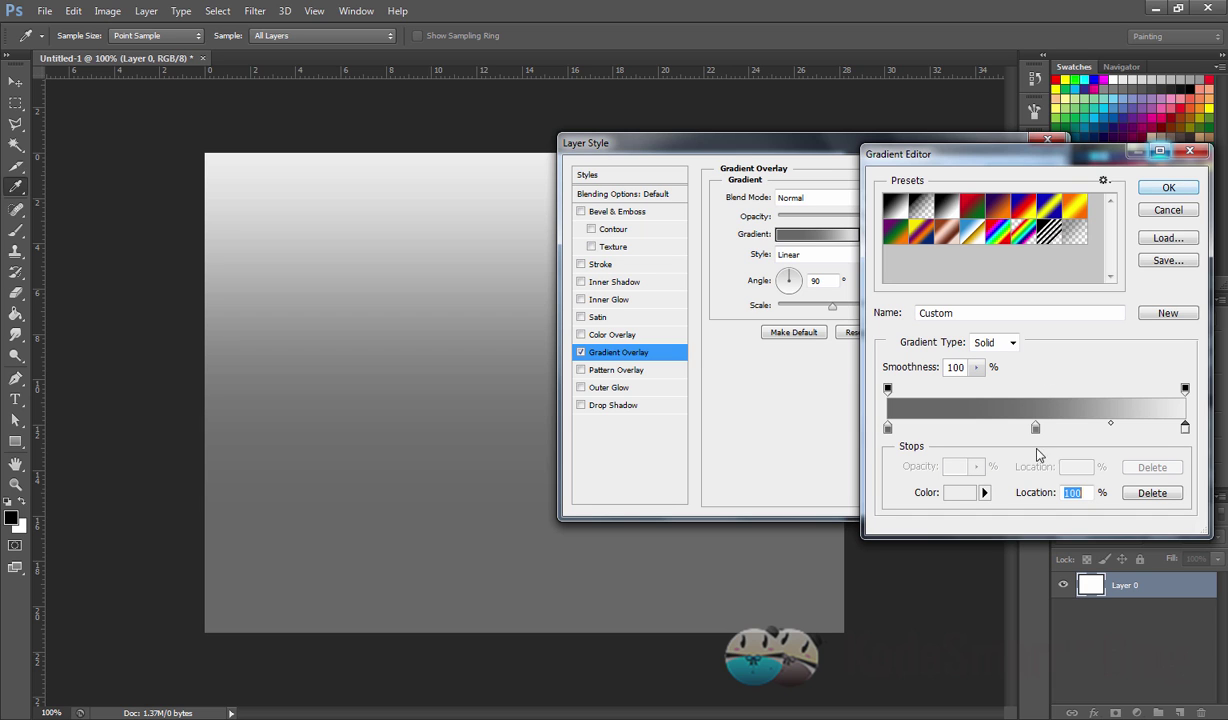
{"action": "left_click", "coordinate": [1036, 429]}
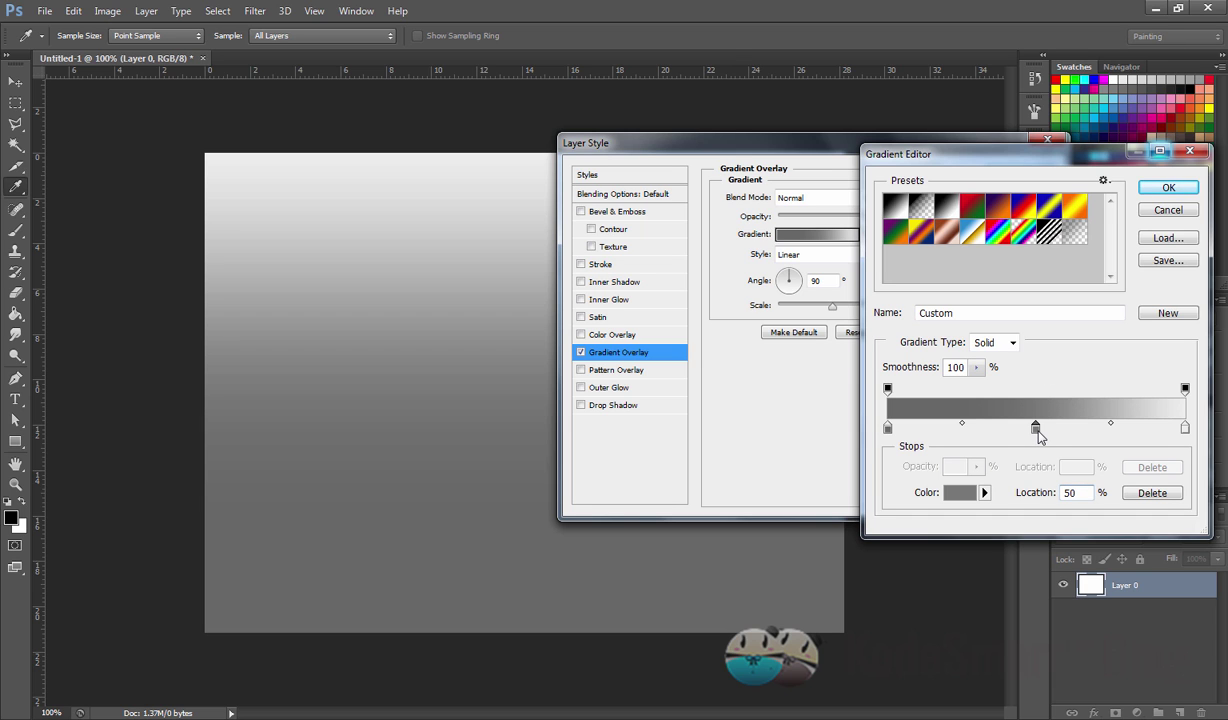
{"action": "double_click", "coordinate": [1036, 429]}
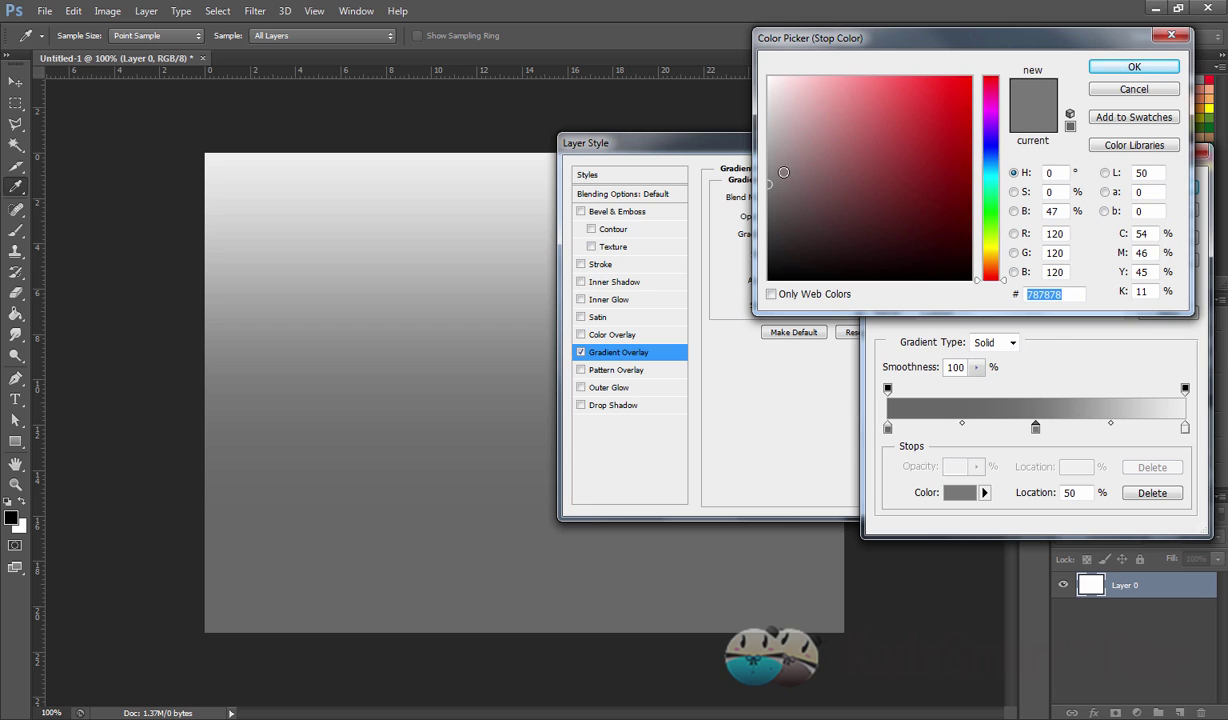
{"action": "left_click_drag", "start_coordinate": [783, 172], "coordinate": [748, 157]}
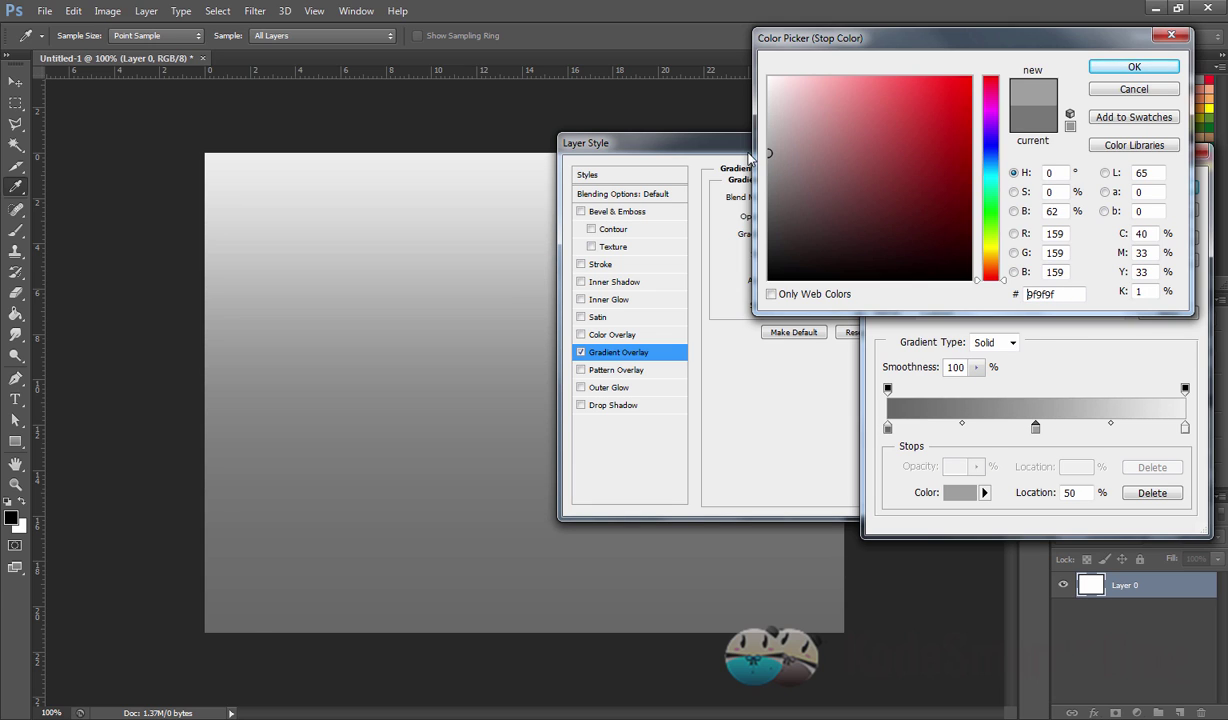
{"action": "left_click_drag", "start_coordinate": [748, 157], "coordinate": [727, 160]}
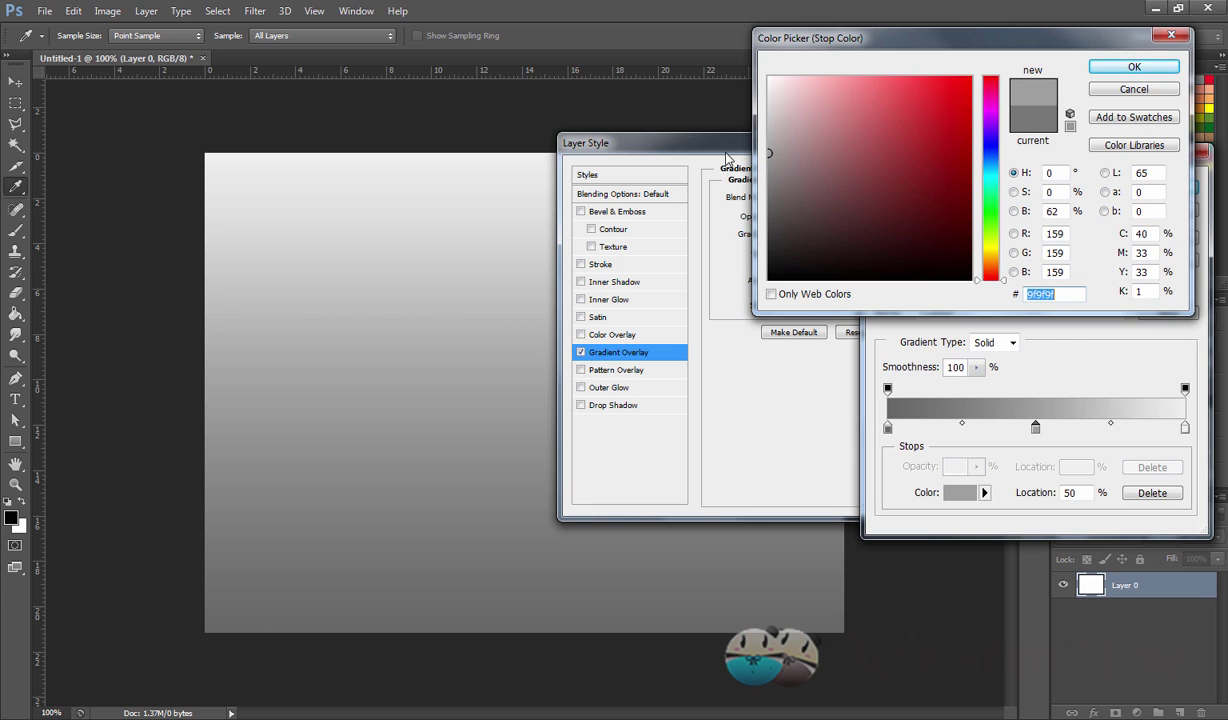
{"action": "left_click", "coordinate": [1130, 67]}
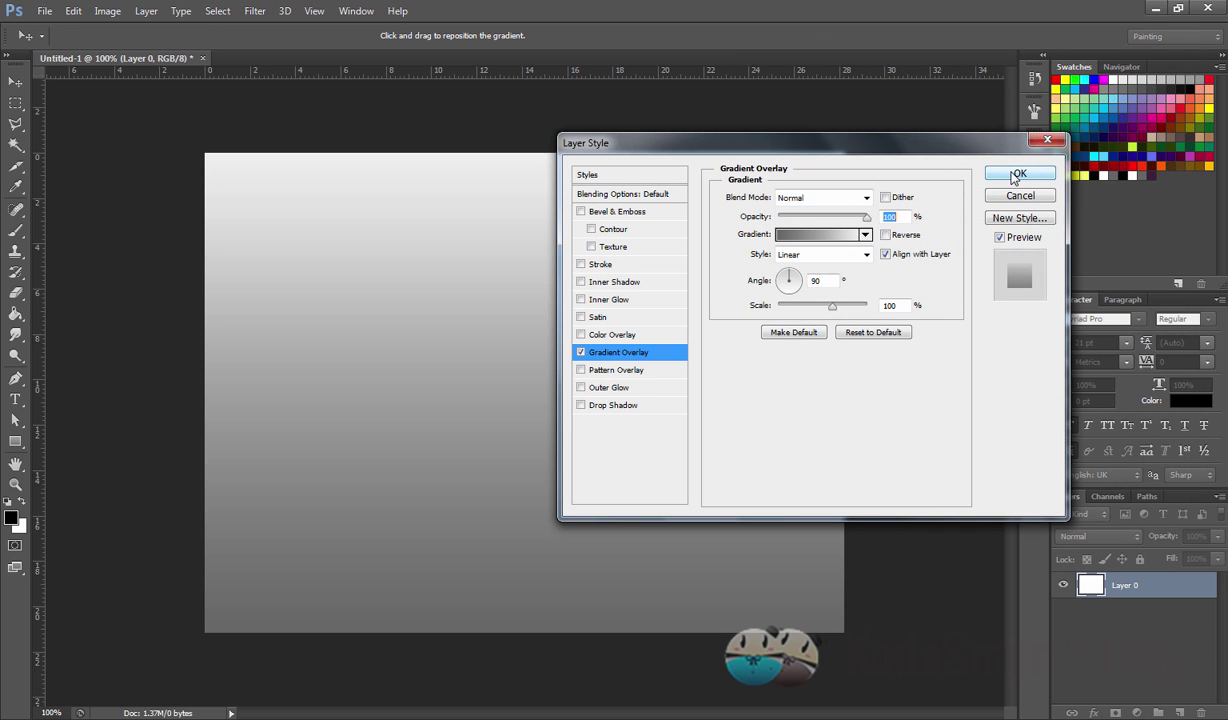
Apply the gradient overlay, flatten the image, and unlock the background again as Layer 0.
{"action": "left_click", "coordinate": [1017, 176]}
{"action": "right_click", "coordinate": [1168, 589]}
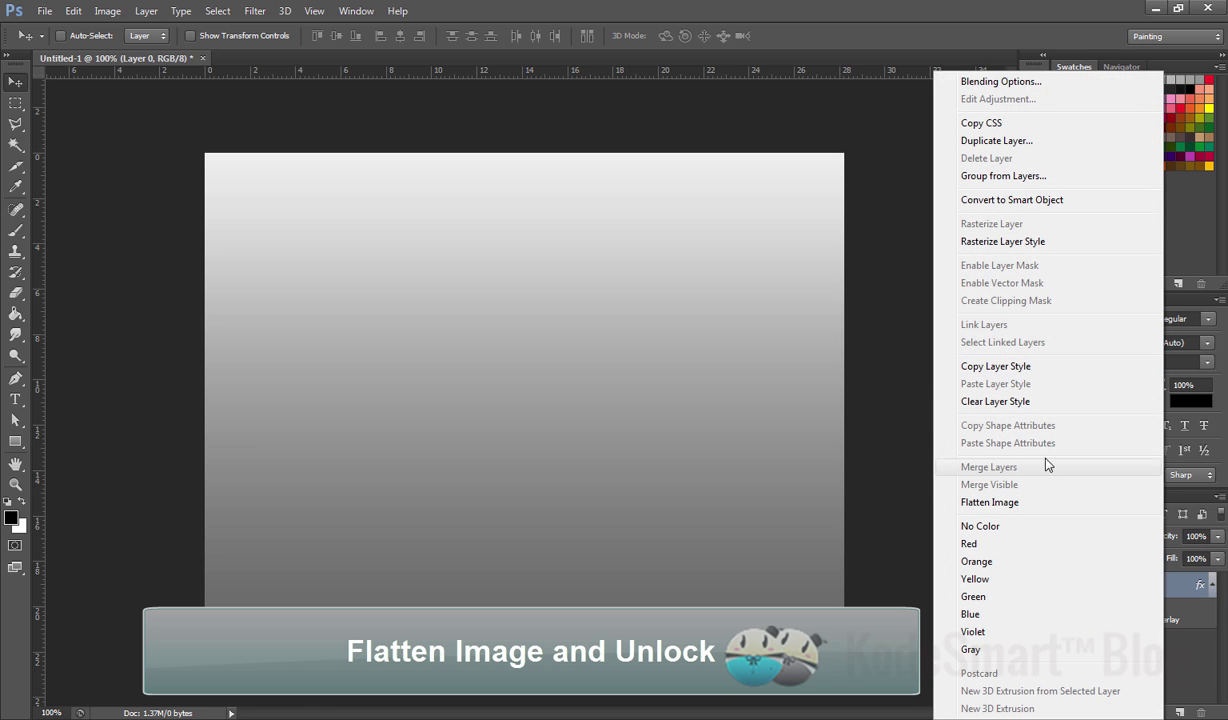
{"action": "left_click", "coordinate": [1033, 503]}
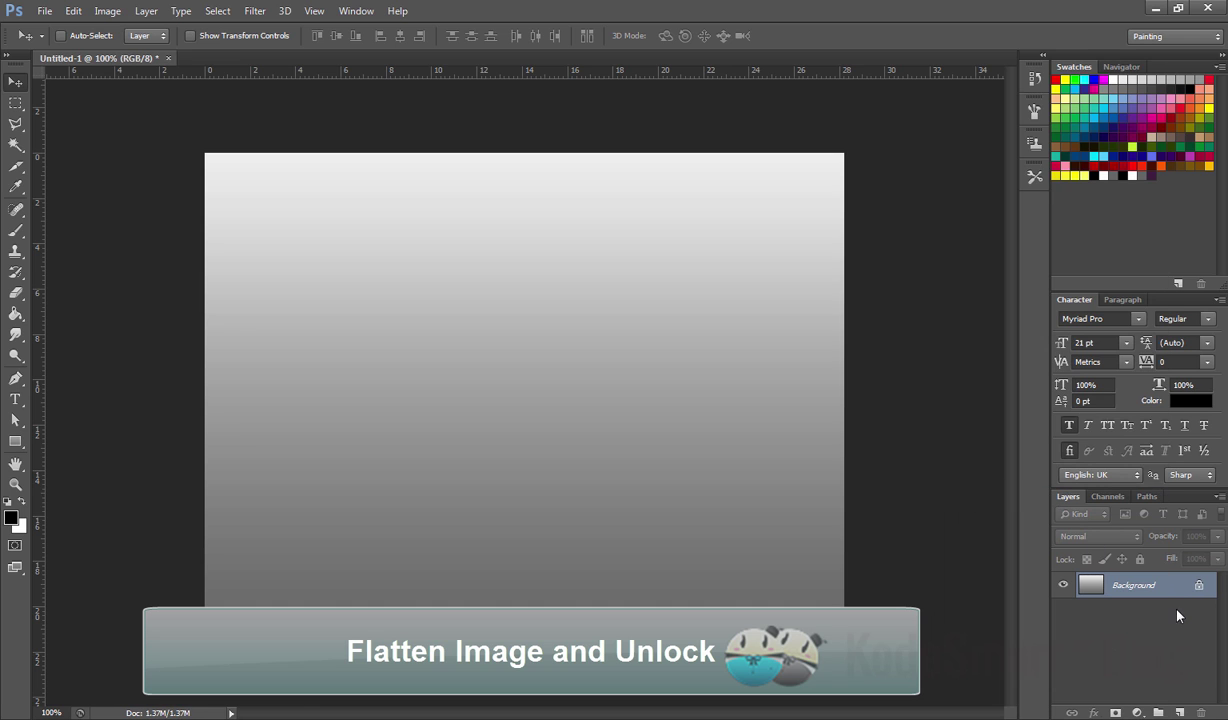
{"action": "double_click", "coordinate": [1179, 592]}
{"action": "left_click", "coordinate": [724, 224]}
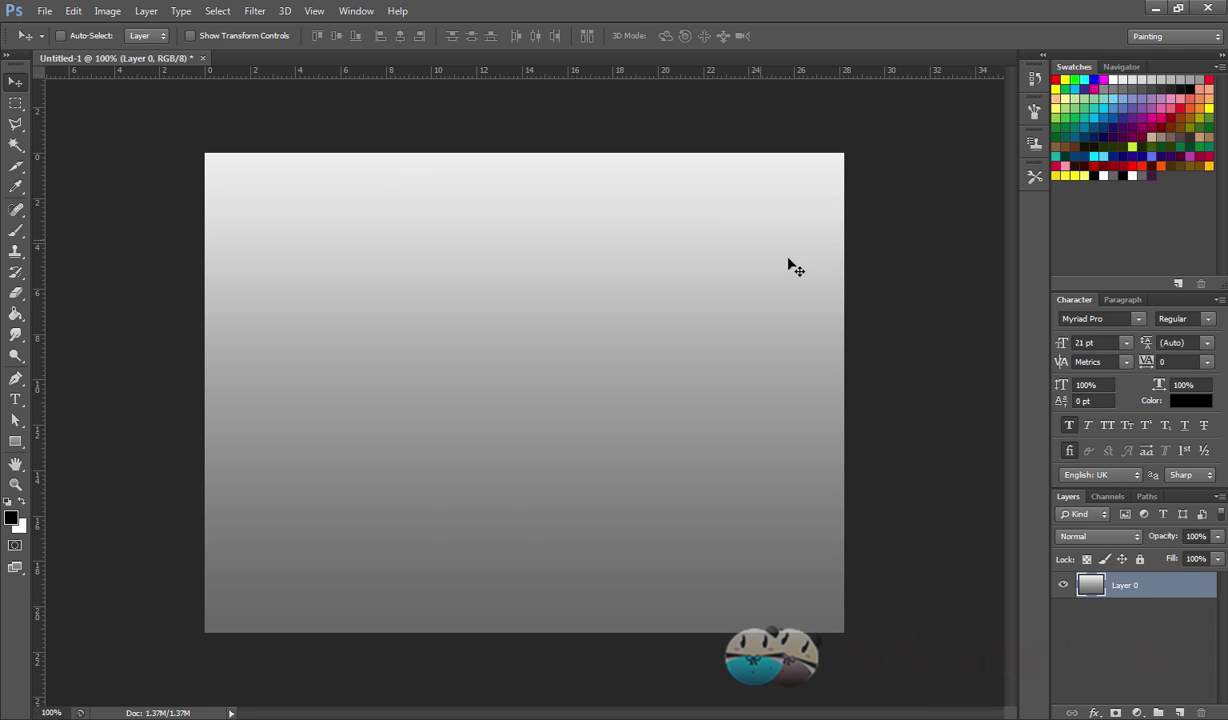
{"action": "left_click", "coordinate": [254, 11]}
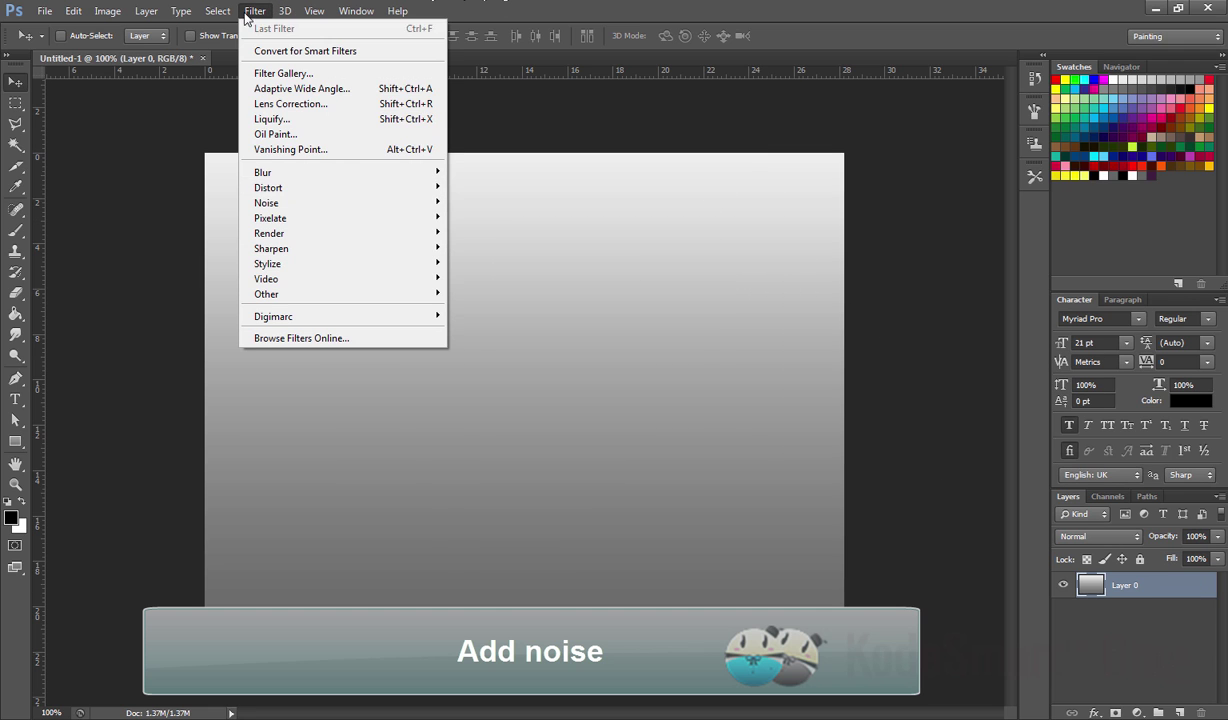
{"action": "mouse_move", "coordinate": [266, 203]}
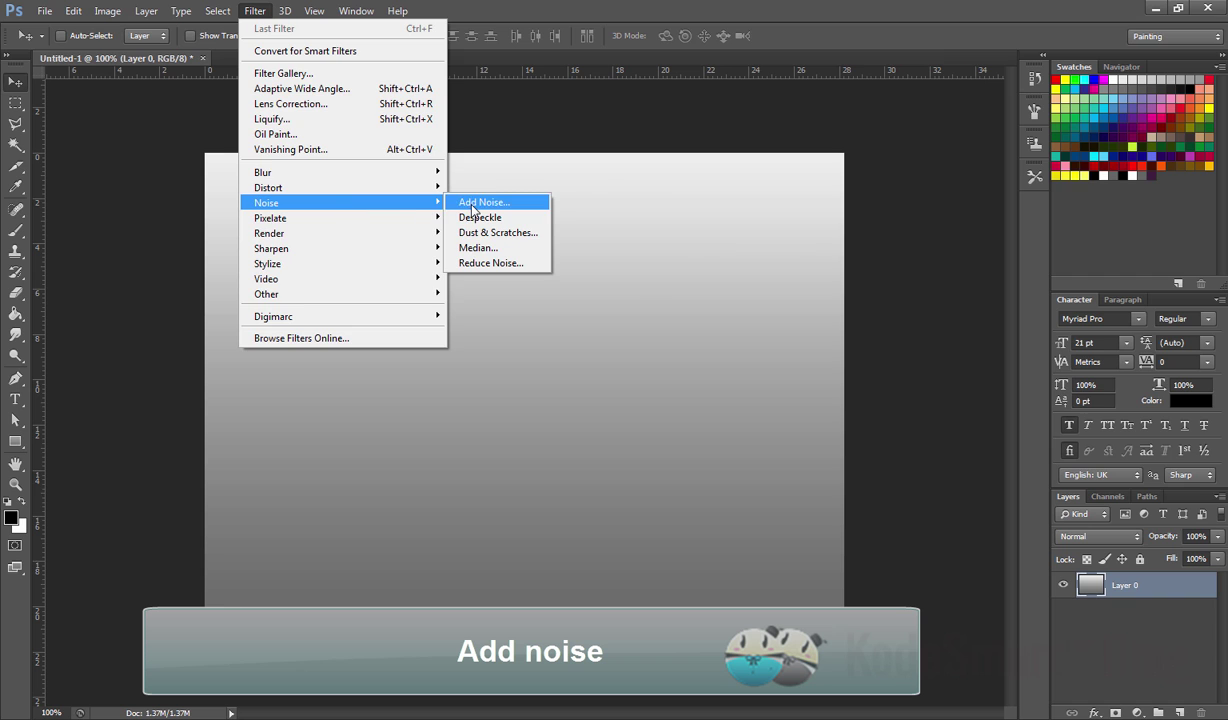
Add uniform monochromatic noise at about 11.86% to Layer 0.
{"action": "left_click", "coordinate": [460, 203]}
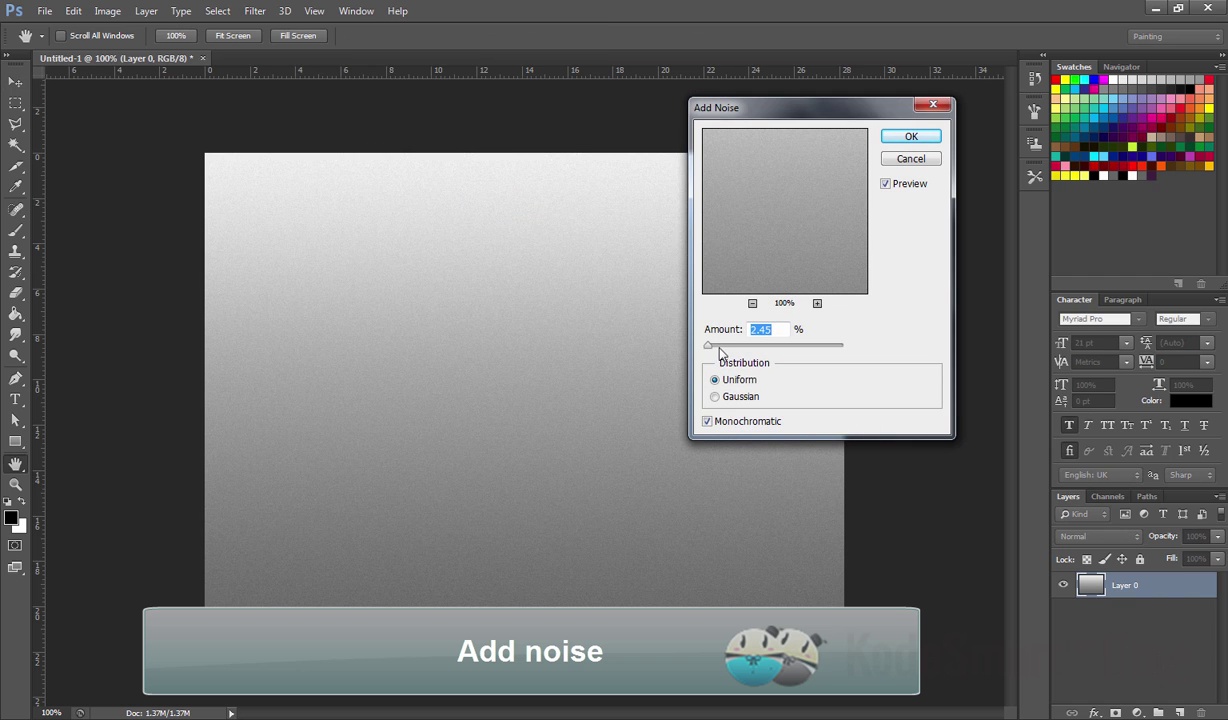
{"action": "left_click_drag", "start_coordinate": [707, 345], "coordinate": [714, 350]}
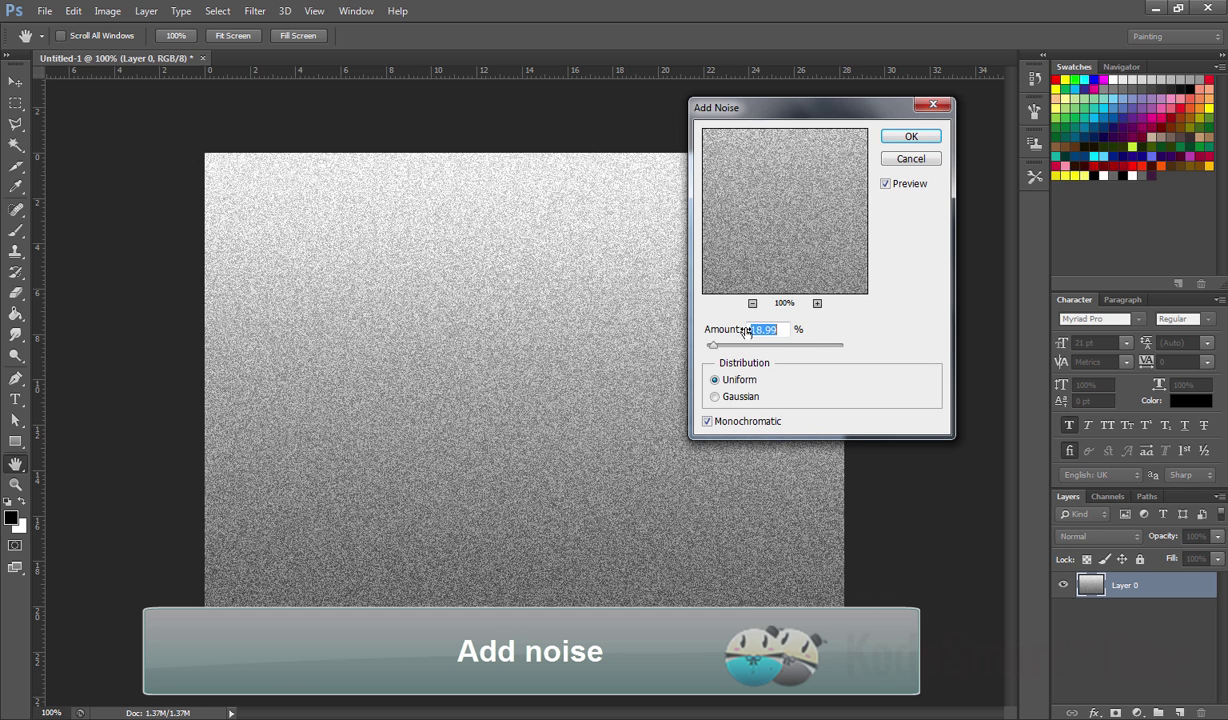
{"action": "mouse_move", "coordinate": [746, 331]}
{"action": "left_mouse_down"}
{"action": "mouse_move", "coordinate": [772, 341]}
{"action": "mouse_move", "coordinate": [733, 333]}
{"action": "mouse_move", "coordinate": [711, 346]}
{"action": "left_mouse_up"}
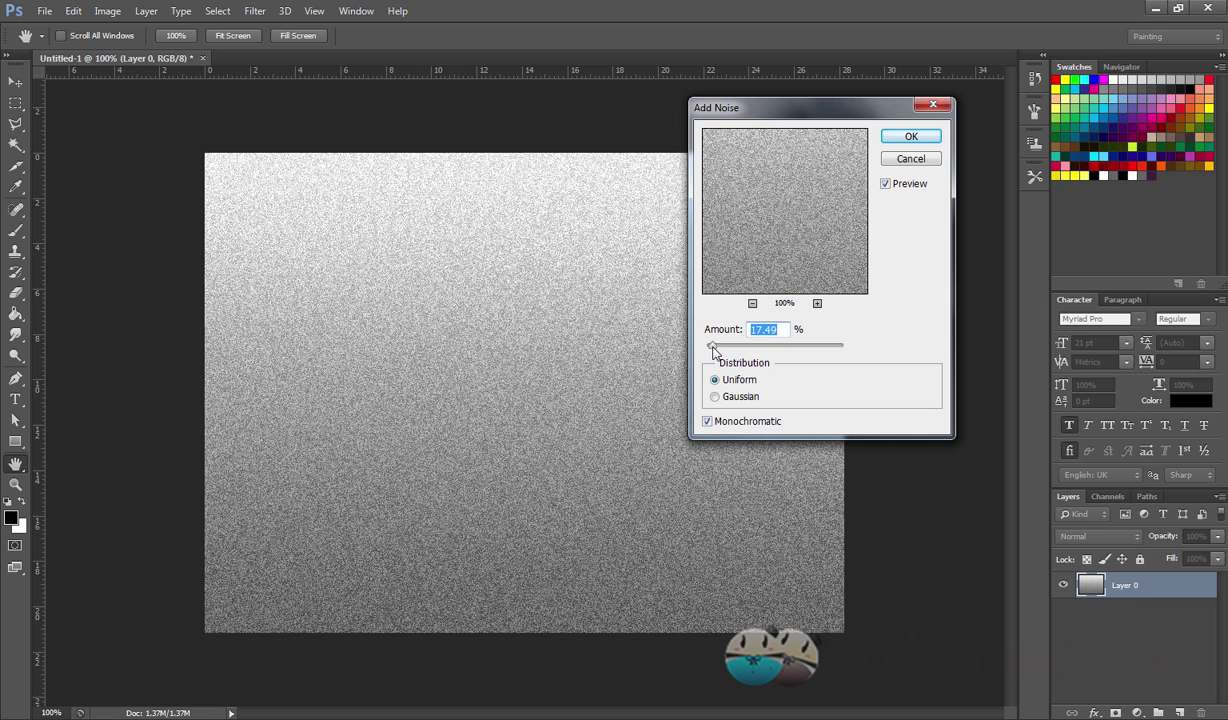
{"action": "left_click_drag", "start_coordinate": [712, 346], "coordinate": [710, 344]}
{"action": "left_click", "coordinate": [903, 139]}
Apply a Motion Blur at 0° angle and 20 pixels distance to Layer 0.
{"action": "key", "text": "v"}
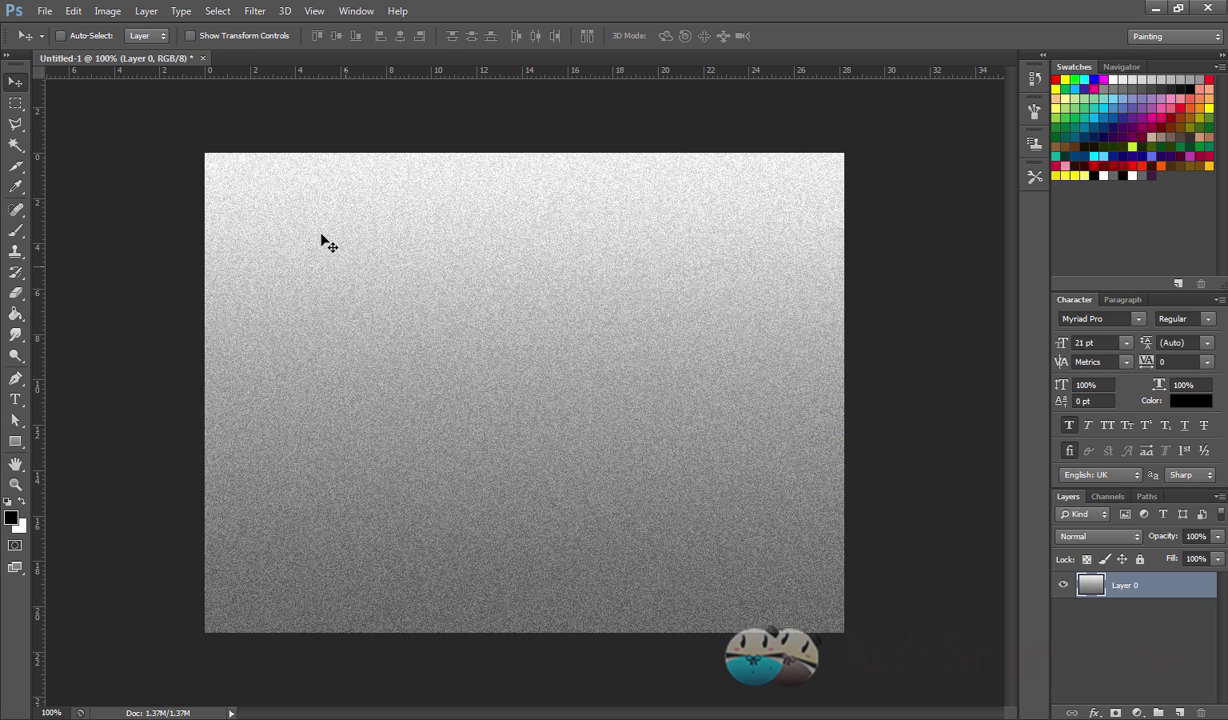
{"action": "left_click", "coordinate": [253, 12]}
{"action": "mouse_move", "coordinate": [263, 172]}
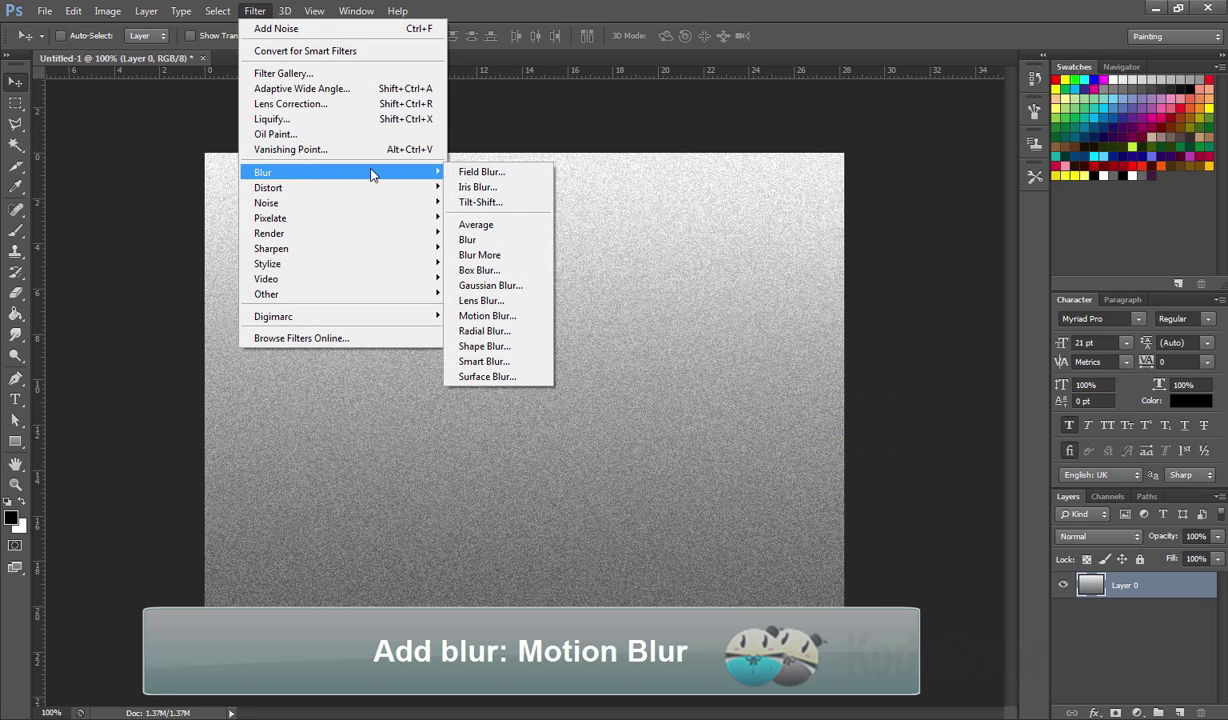
{"action": "left_click", "coordinate": [487, 316]}
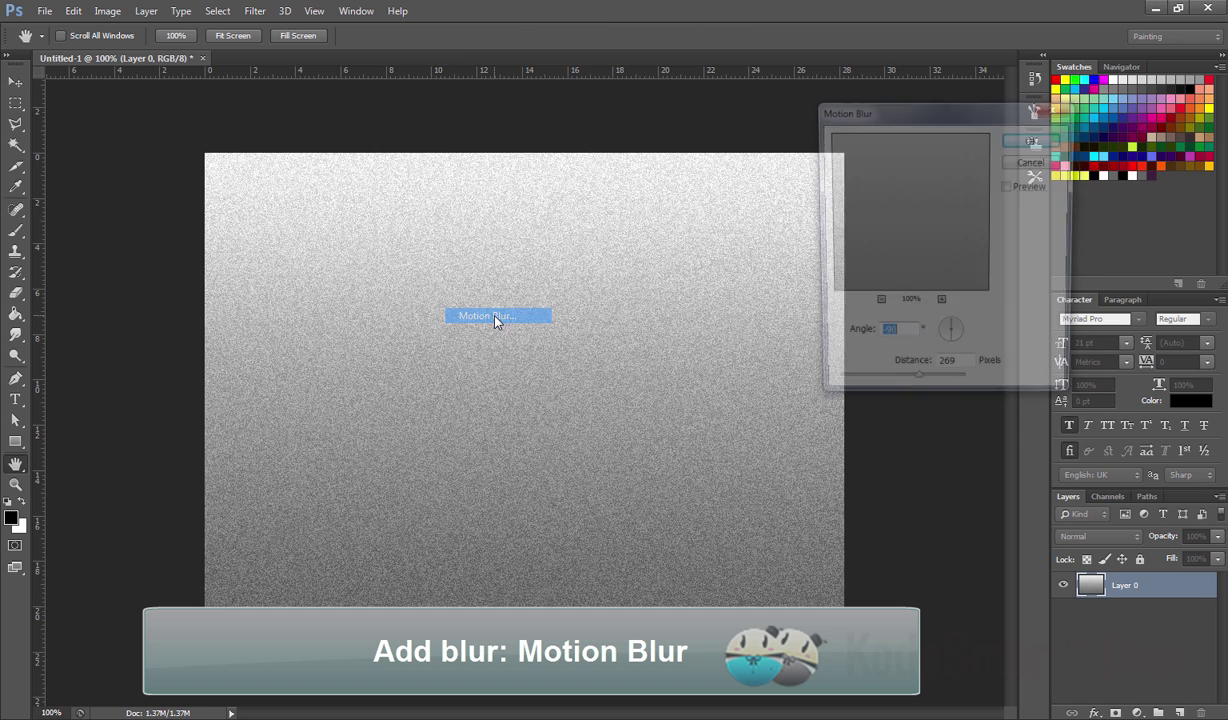
{"action": "left_click_drag", "start_coordinate": [945, 336], "coordinate": [967, 346]}
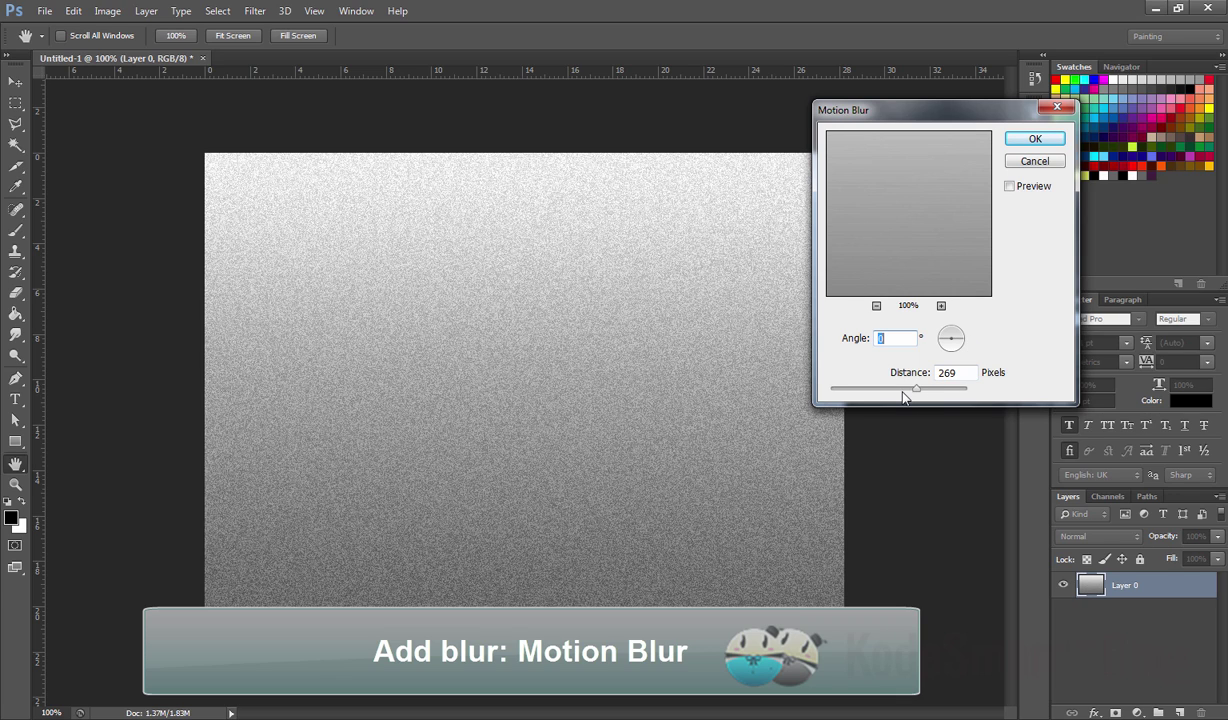
{"action": "left_click_drag", "start_coordinate": [903, 397], "coordinate": [871, 391]}
{"action": "left_click", "coordinate": [1009, 186]}
{"action": "left_click_drag", "start_coordinate": [886, 394], "coordinate": [847, 393]}
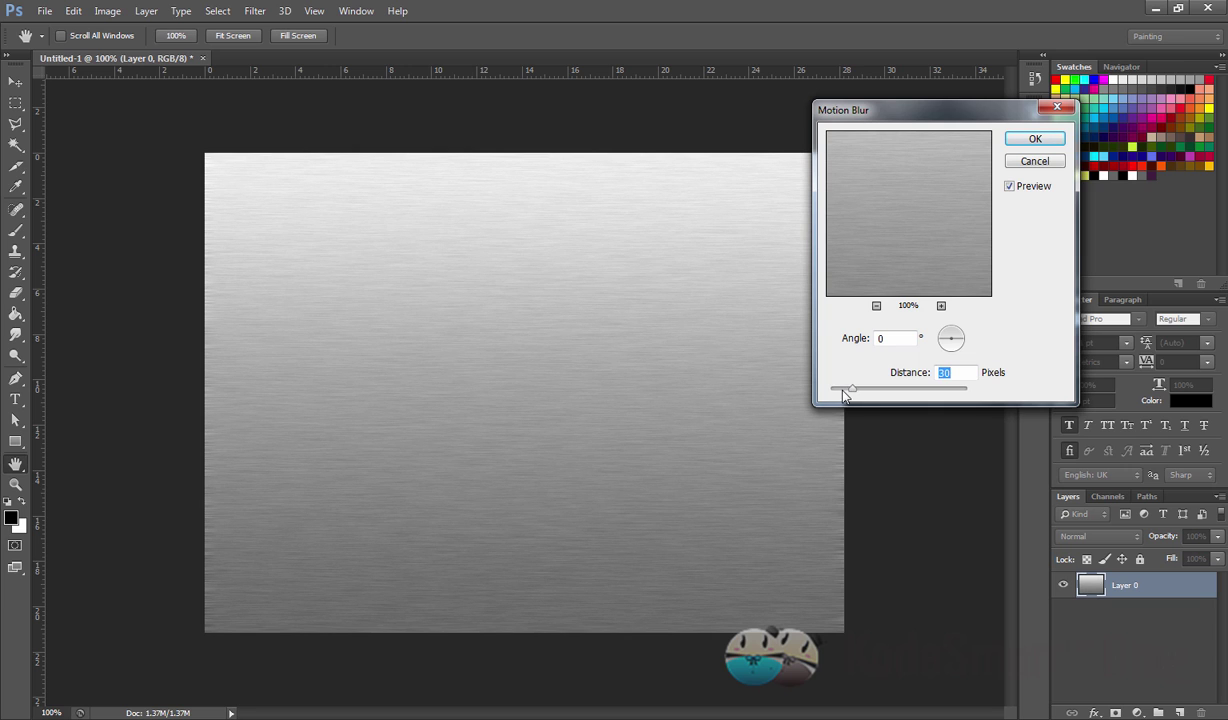
{"action": "left_click", "coordinate": [1010, 187]}
{"action": "left_click_drag", "start_coordinate": [846, 396], "coordinate": [844, 396]}
{"action": "left_click", "coordinate": [1033, 140]}
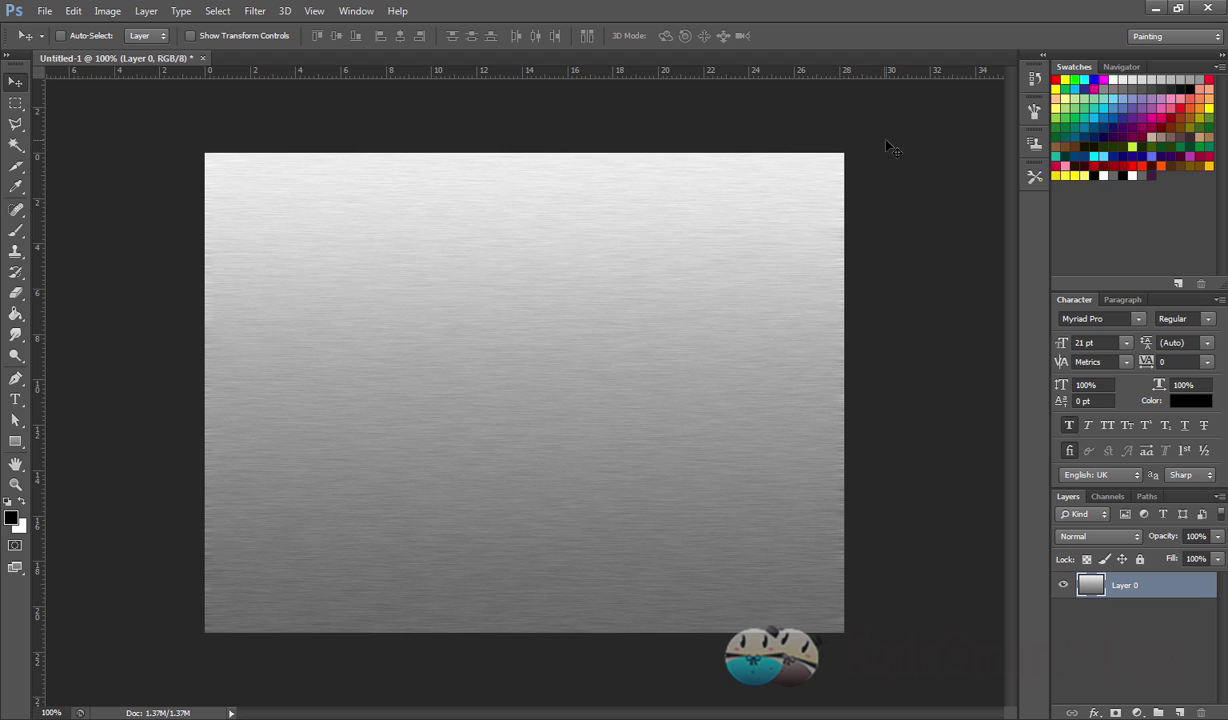
Apply legacy Brightness/Contrast with brightness -8 and contrast -15 to the texture.
{"action": "left_click", "coordinate": [104, 16]}
{"action": "mouse_move", "coordinate": [131, 51]}
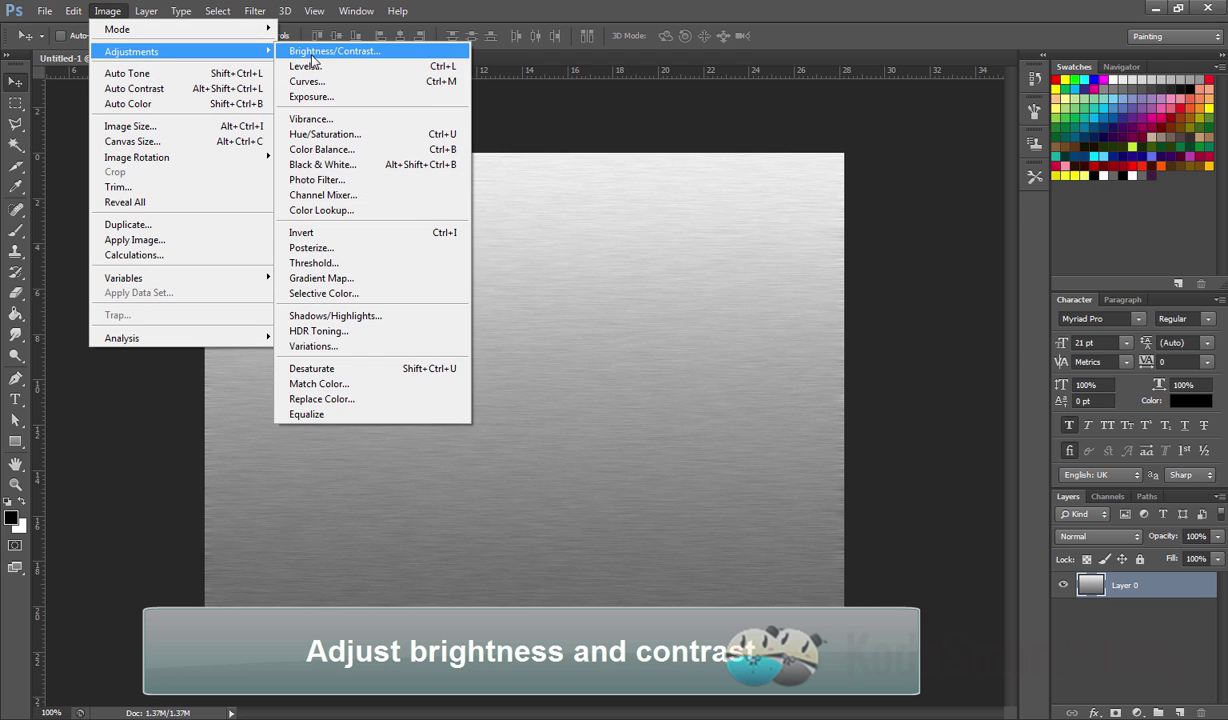
{"action": "left_click", "coordinate": [305, 47]}
{"action": "left_click", "coordinate": [916, 329]}
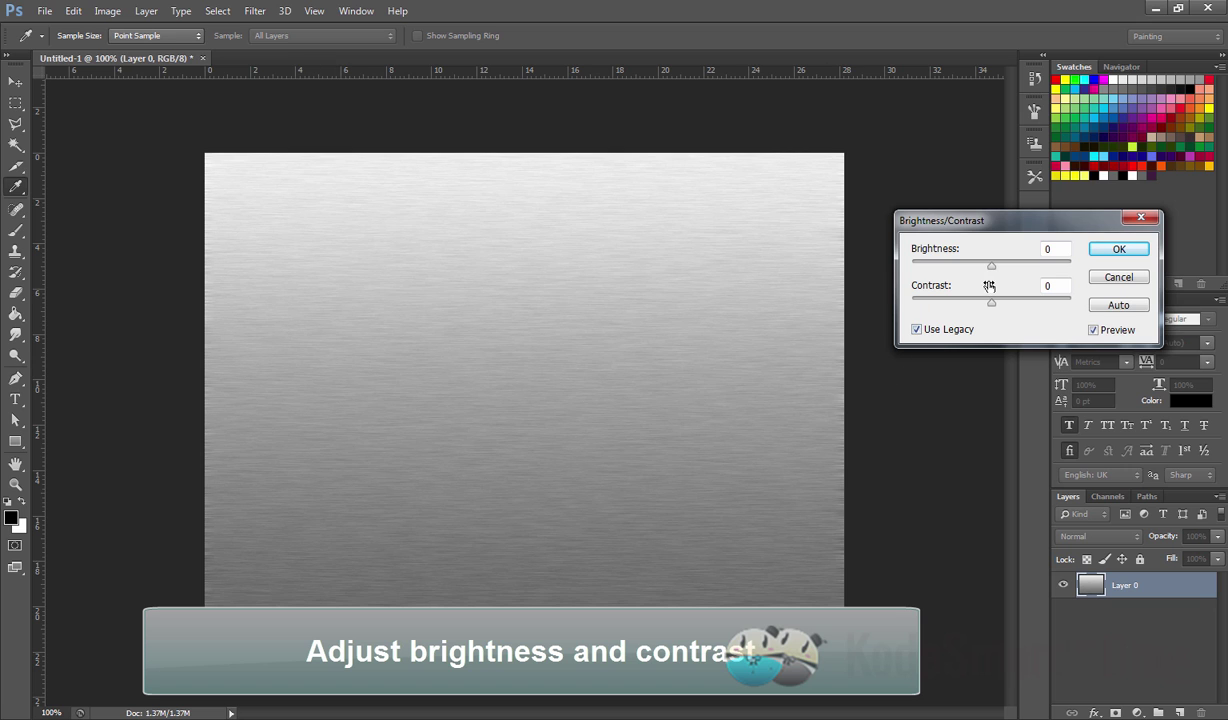
{"action": "mouse_move", "coordinate": [989, 267]}
{"action": "left_mouse_down"}
{"action": "mouse_move", "coordinate": [978, 267]}
{"action": "mouse_move", "coordinate": [997, 302]}
{"action": "left_mouse_up"}
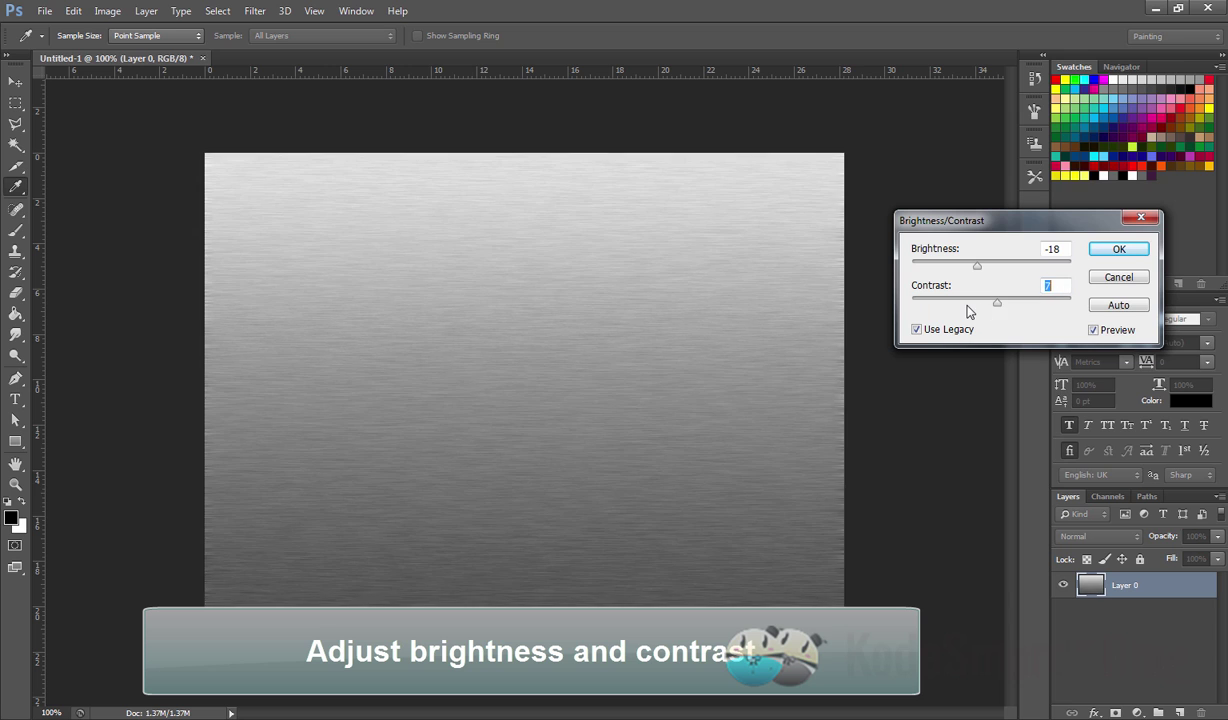
{"action": "left_click", "coordinate": [980, 304]}
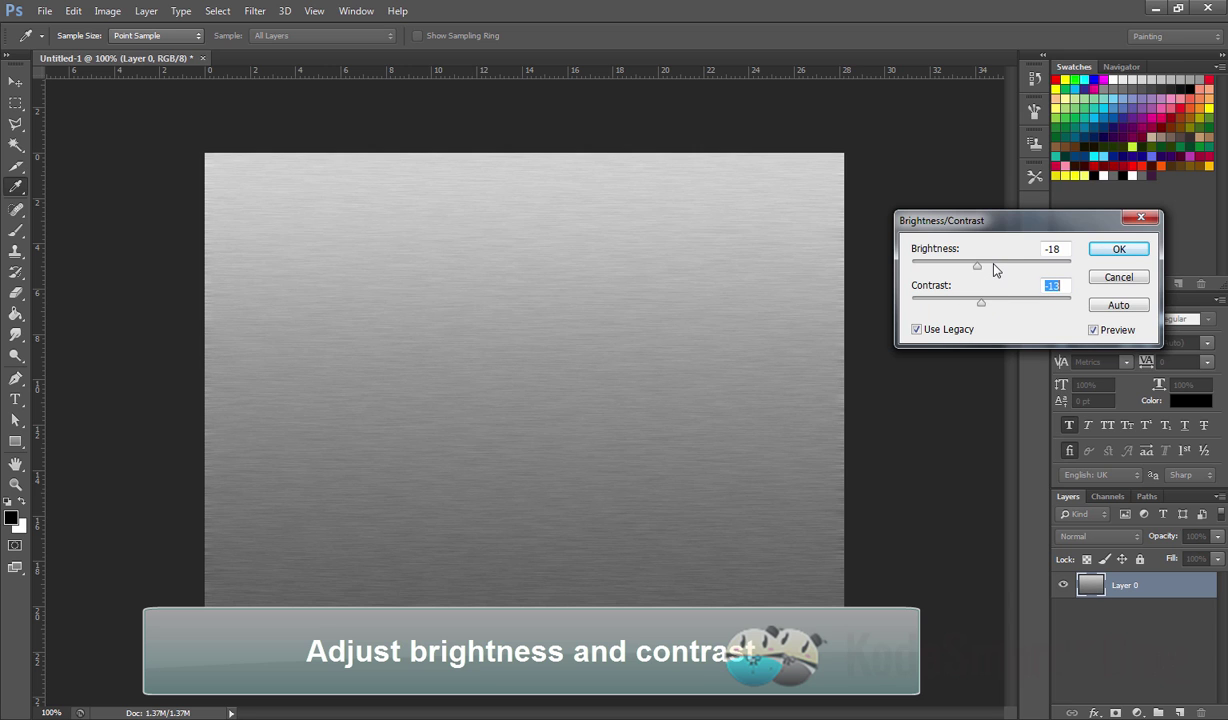
{"action": "mouse_move", "coordinate": [995, 269]}
{"action": "left_mouse_down"}
{"action": "mouse_move", "coordinate": [980, 270]}
{"action": "mouse_move", "coordinate": [980, 306]}
{"action": "left_mouse_up"}
{"action": "left_click", "coordinate": [981, 306]}
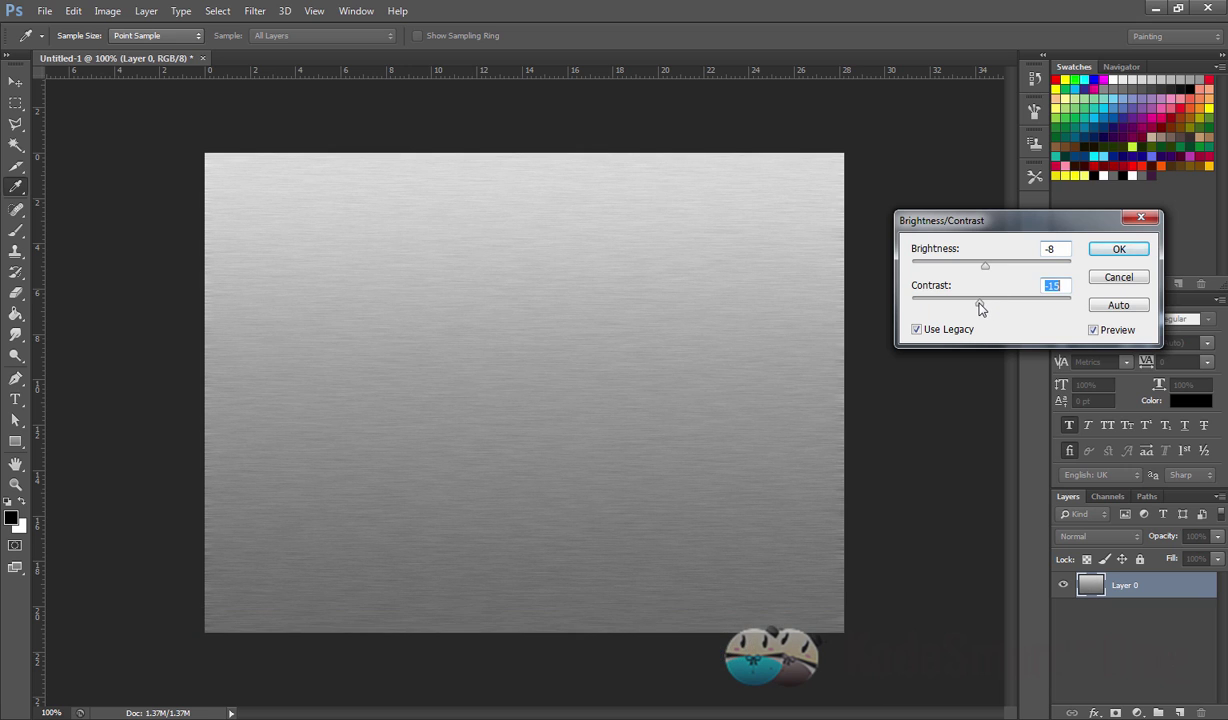
{"action": "left_click", "coordinate": [1094, 330]}
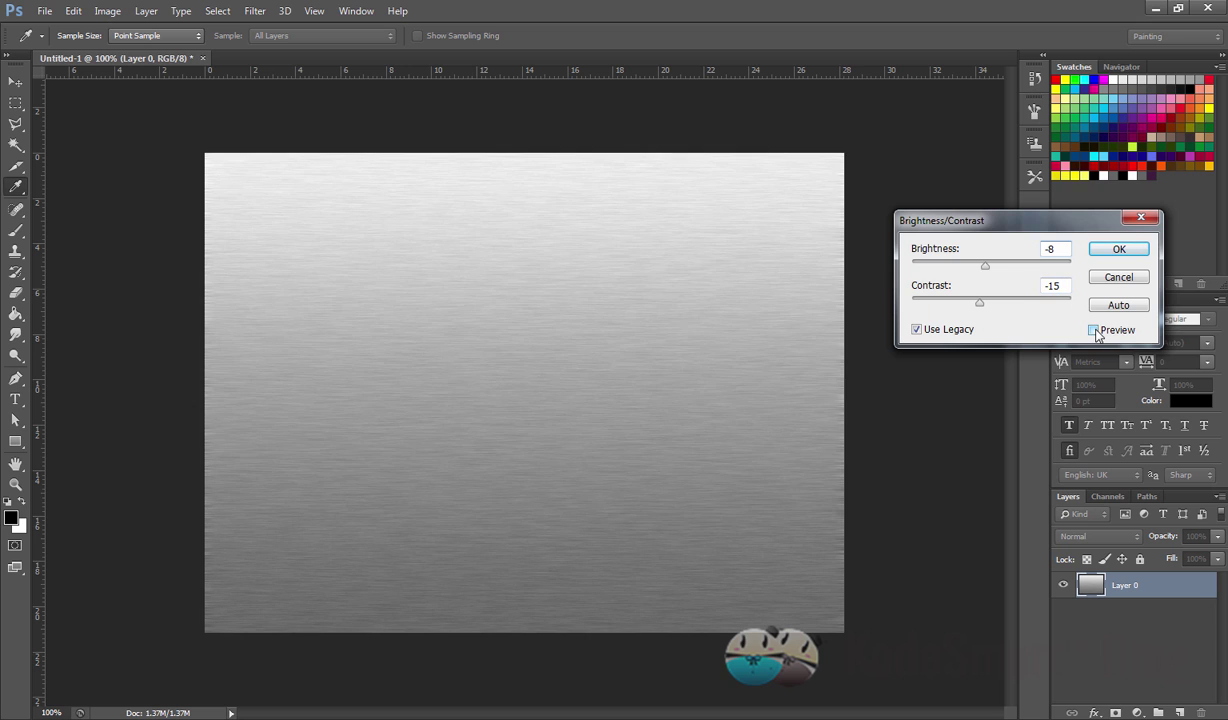
{"action": "left_click", "coordinate": [1094, 330]}
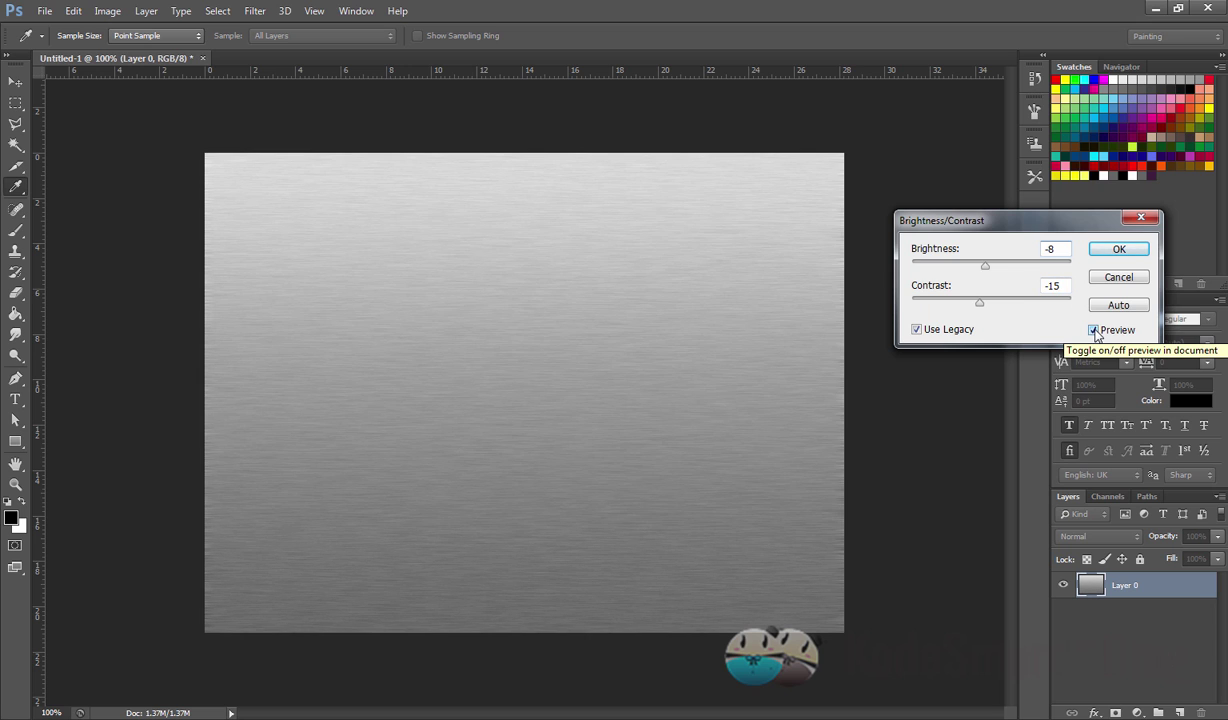
{"action": "left_click", "coordinate": [1118, 249]}
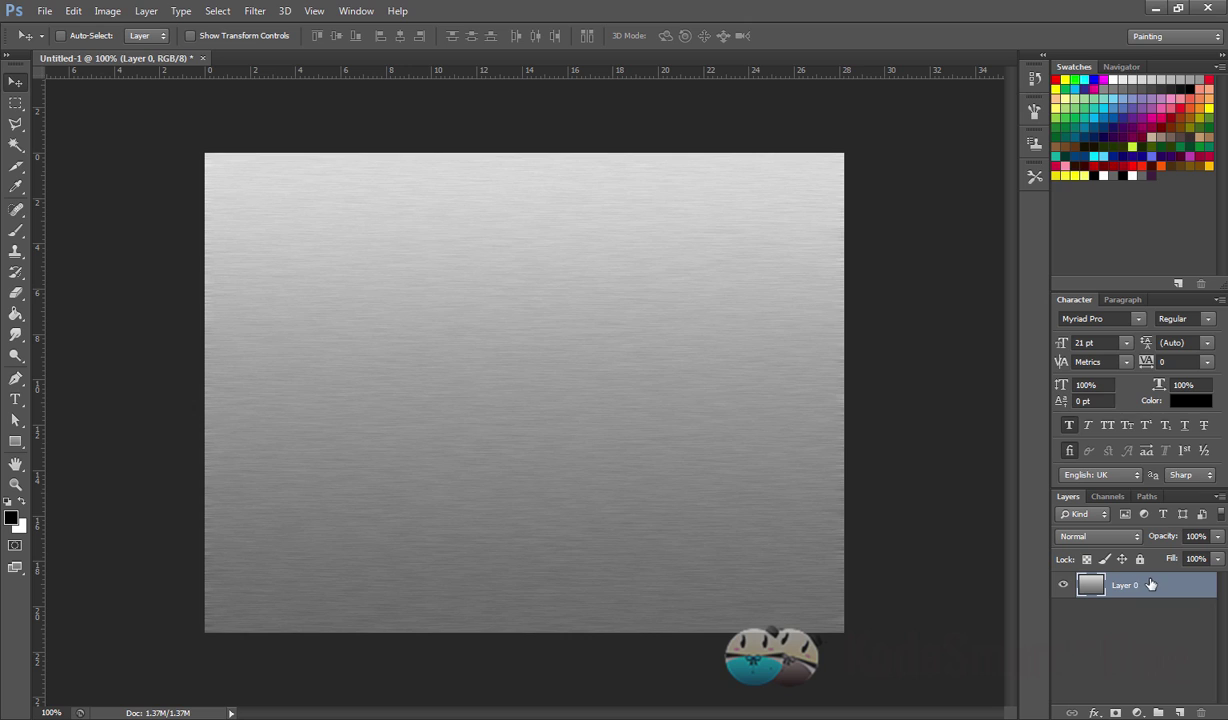
Draw an 870 x 40 px rectangle along the canvas bottom filled with 121212.
{"action": "left_click", "coordinate": [15, 441]}
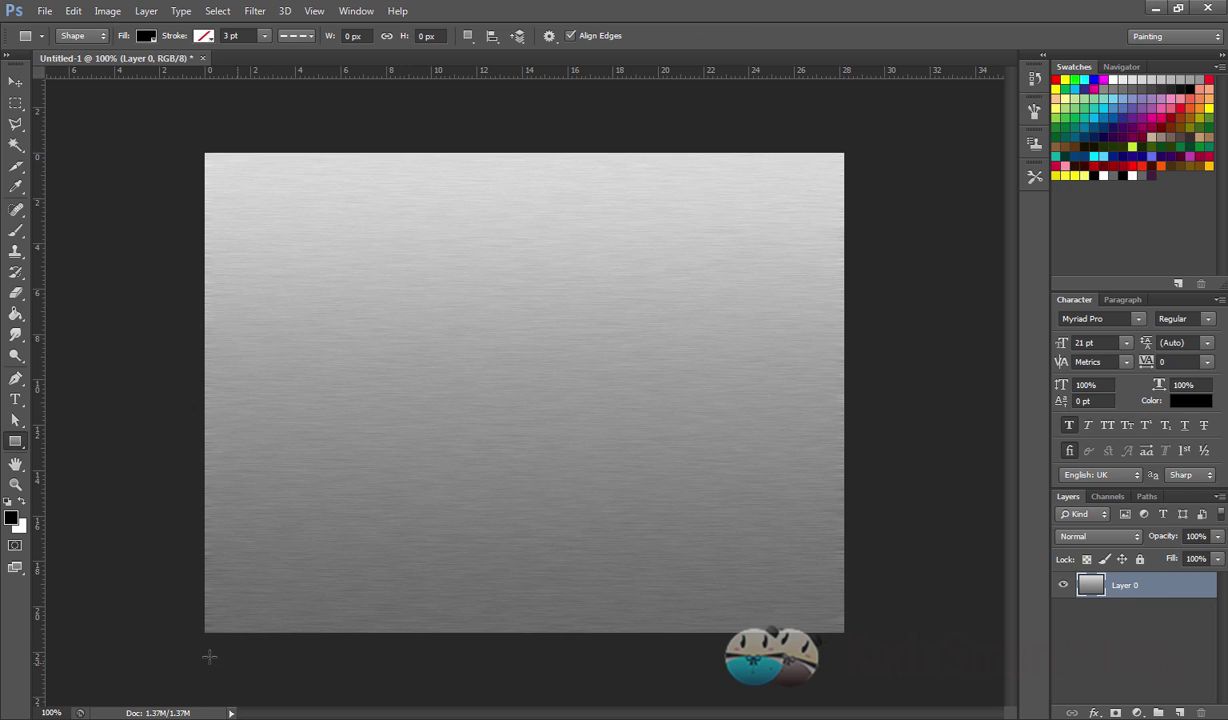
{"action": "left_click_drag", "start_coordinate": [180, 643], "coordinate": [875, 610]}
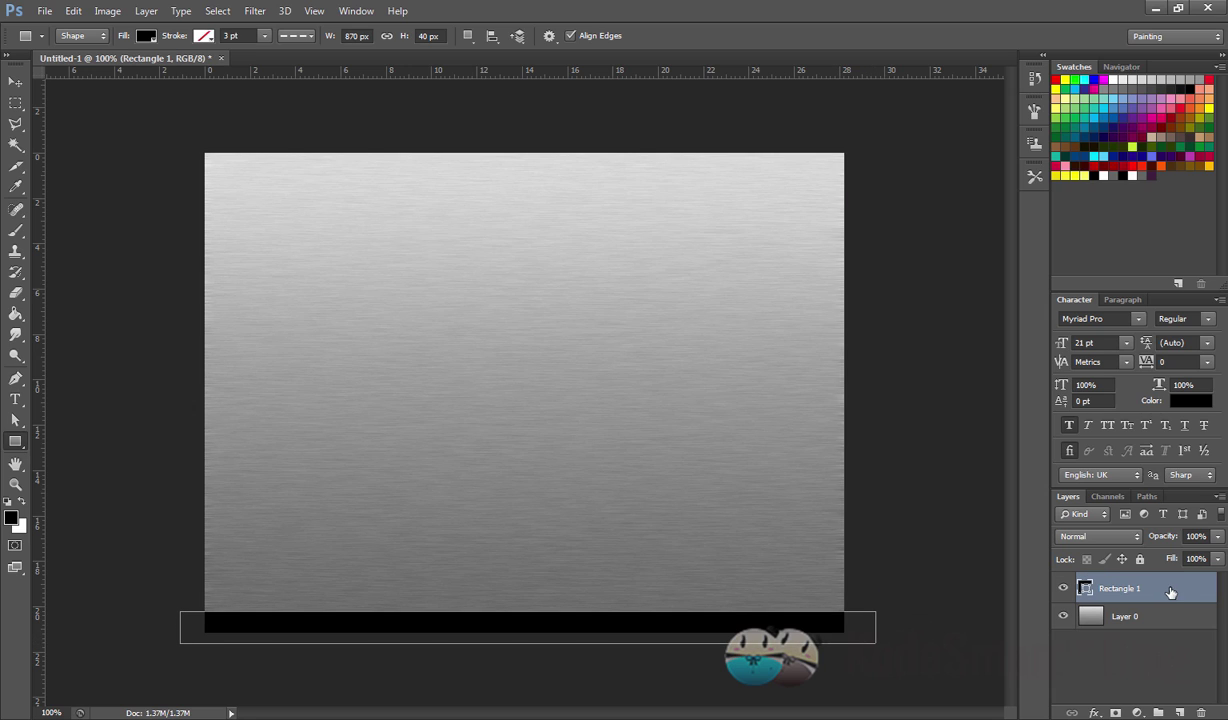
{"action": "double_click", "coordinate": [1085, 588]}
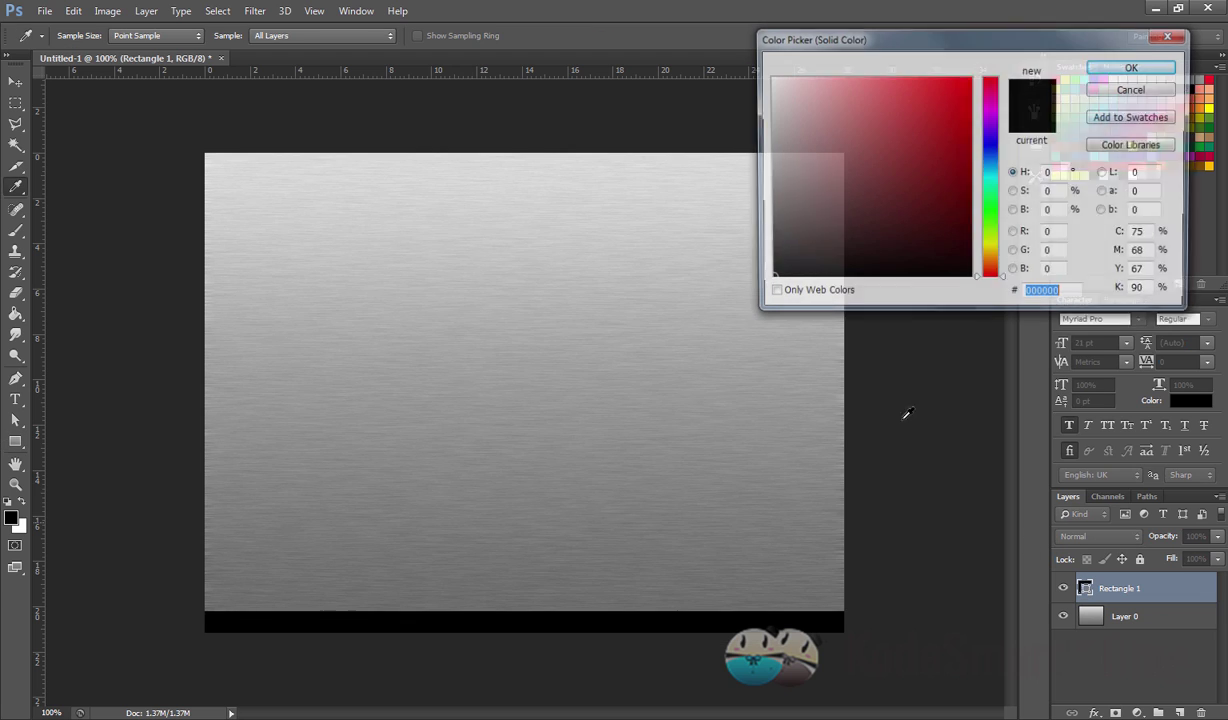
{"action": "left_click", "coordinate": [769, 248]}
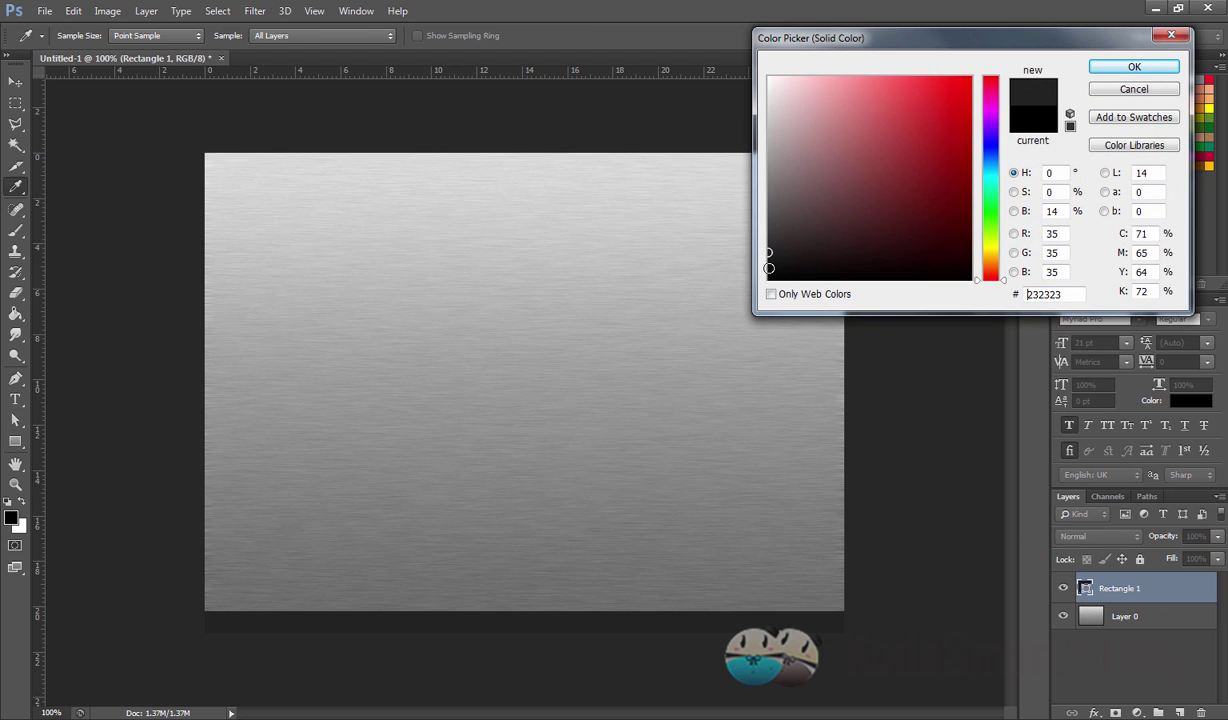
{"action": "left_click", "coordinate": [769, 267]}
{"action": "left_click", "coordinate": [1110, 67]}
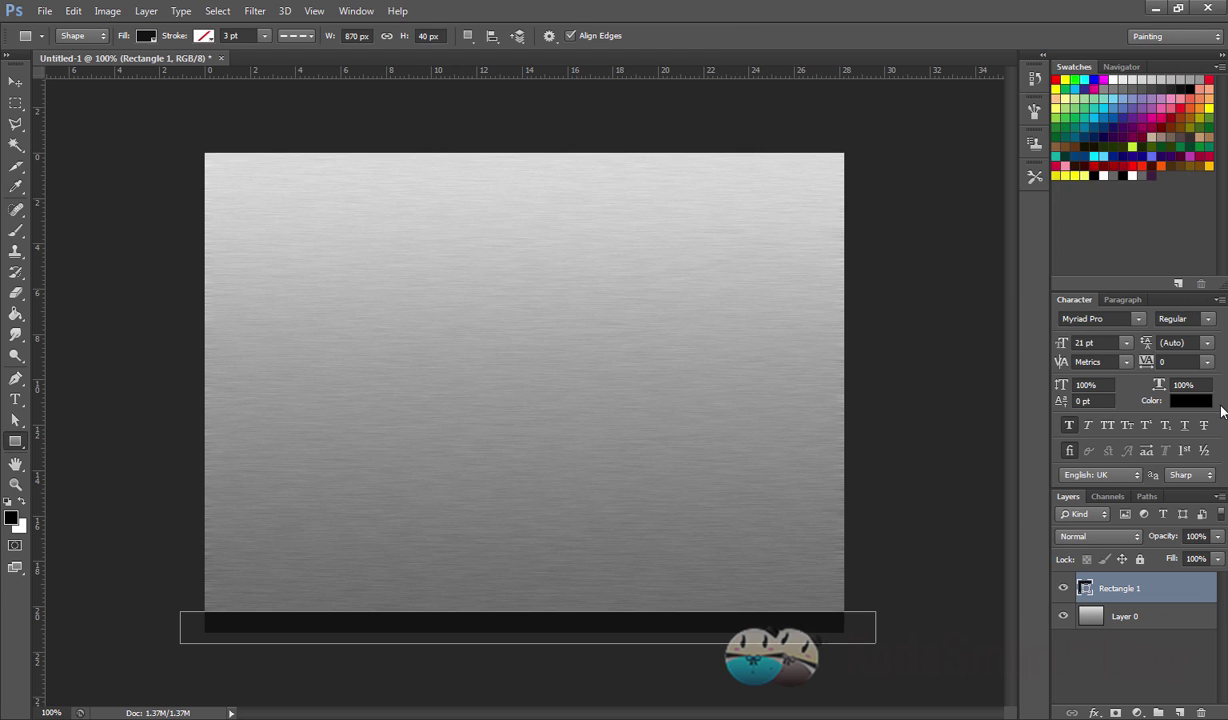
Give the bar a drop shadow: 50% opacity, -90° angle, 1 px distance, 5 px size.
{"action": "double_click", "coordinate": [1199, 588]}
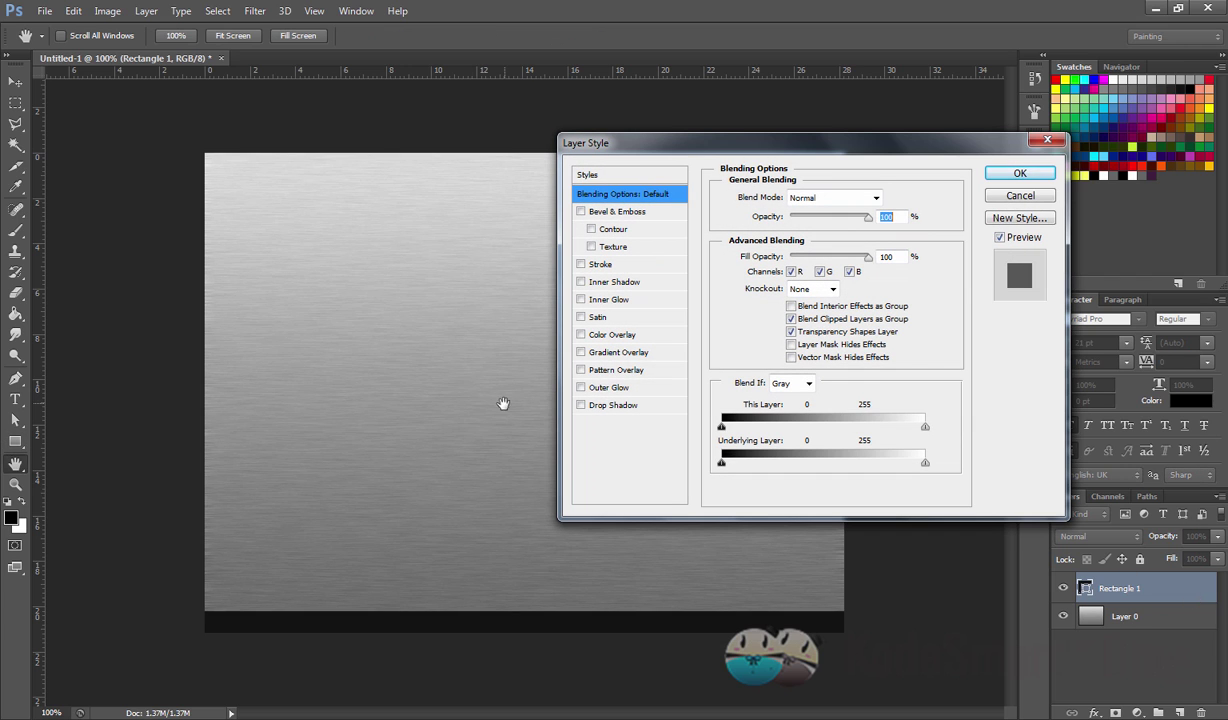
{"action": "left_click", "coordinate": [612, 405]}
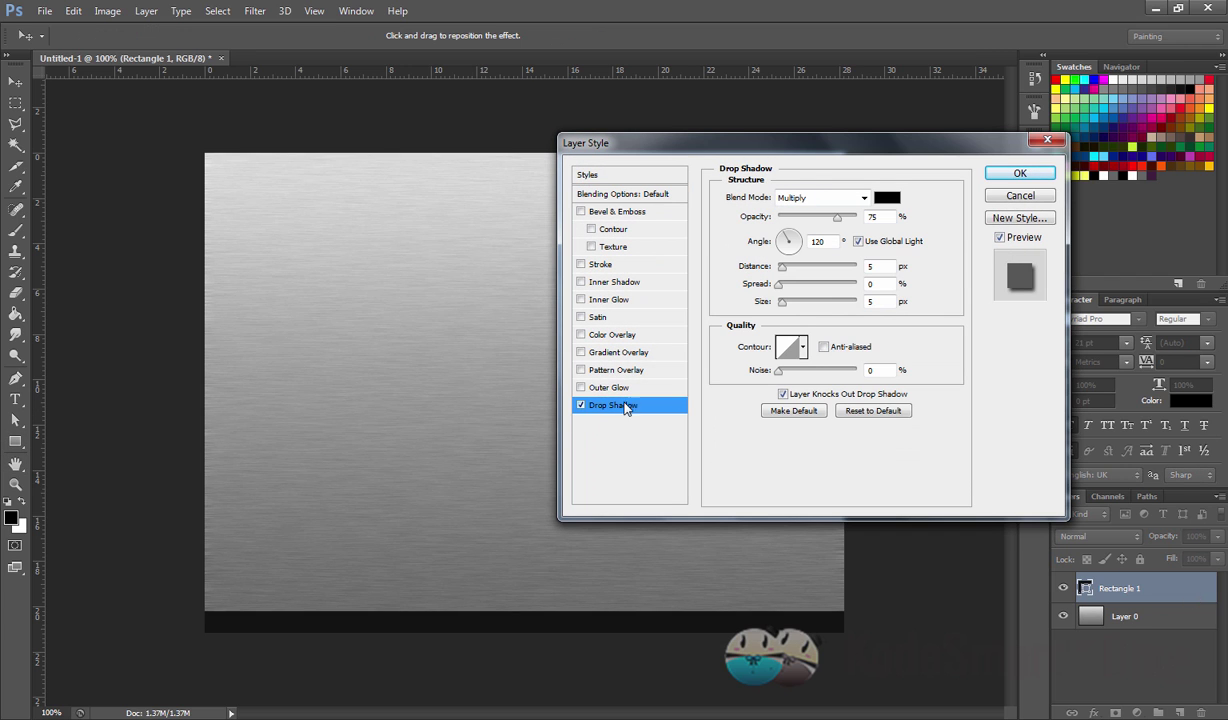
{"action": "left_click", "coordinate": [859, 242]}
{"action": "type", "text": "90"}
{"action": "type", "text": "-"}
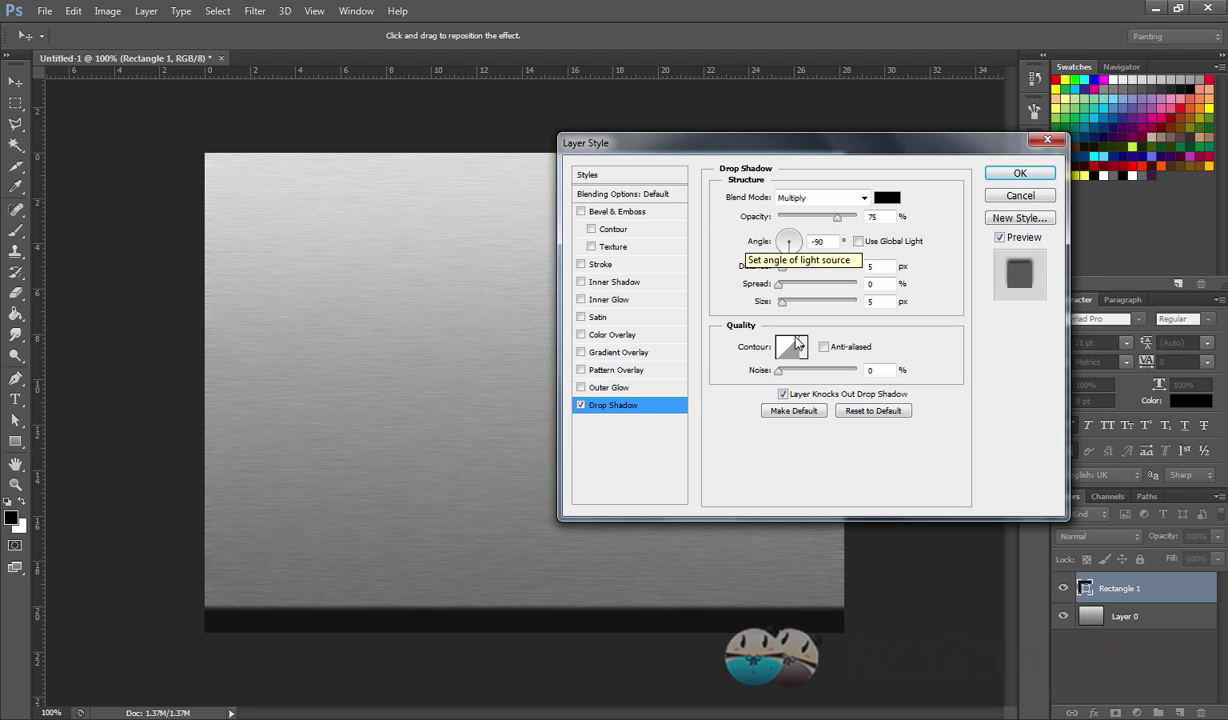
{"action": "key", "text": "Tab"}
{"action": "left_click_drag", "start_coordinate": [782, 266], "coordinate": [778, 266]}
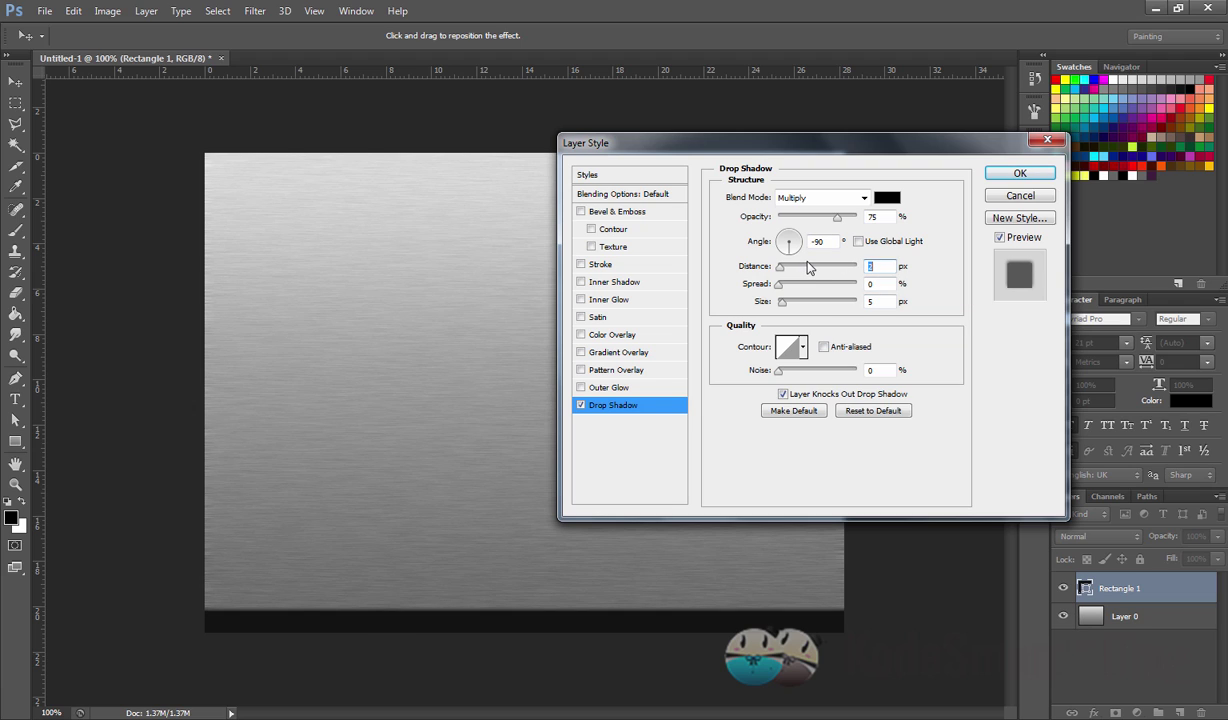
{"action": "left_click_drag", "start_coordinate": [837, 216], "coordinate": [813, 218]}
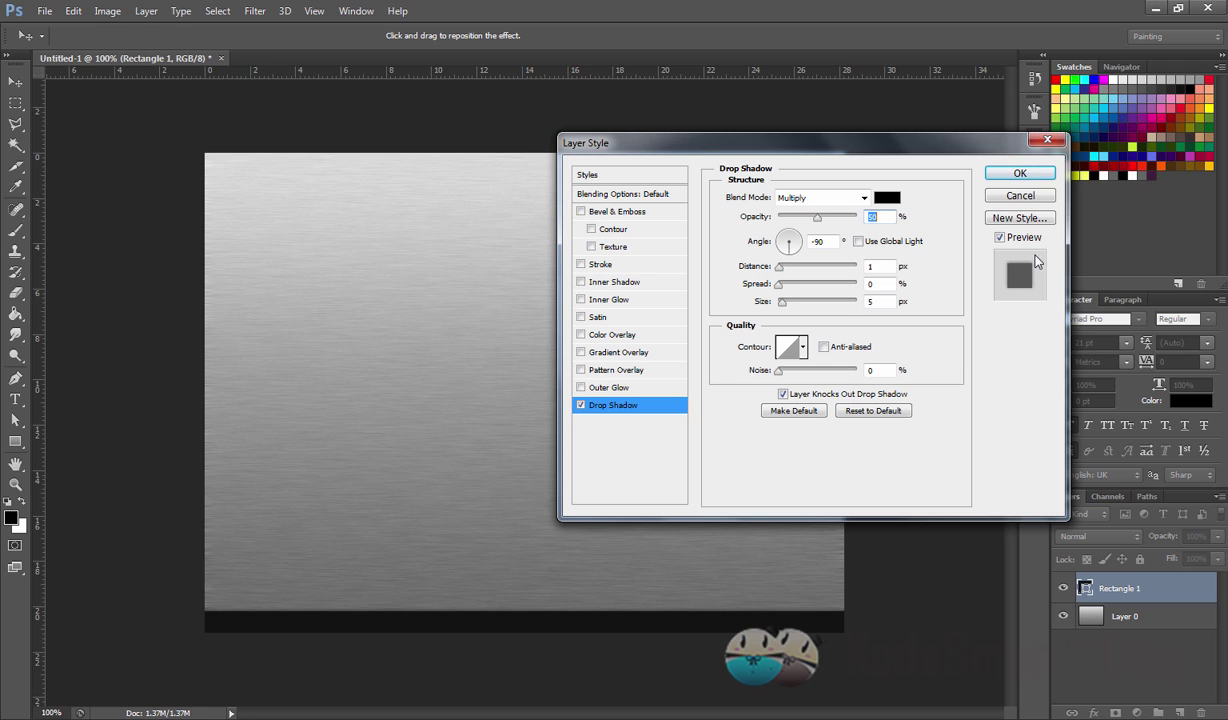
{"action": "left_click", "coordinate": [1024, 174]}
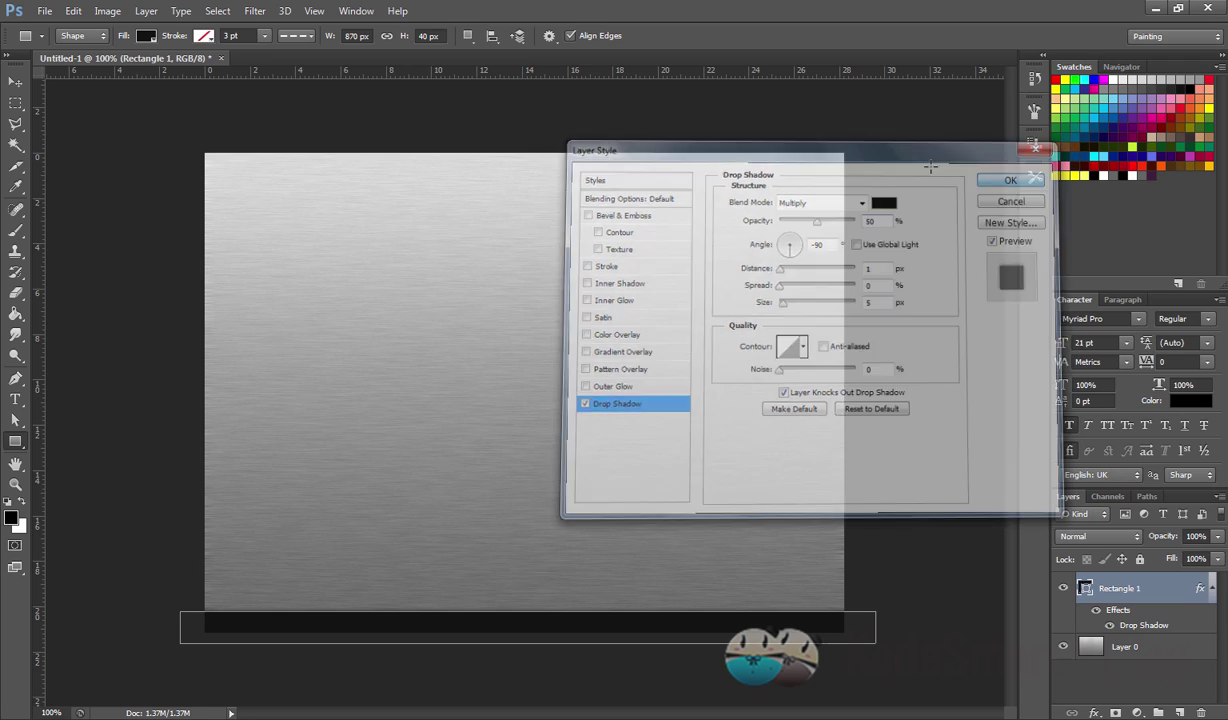
{"action": "left_click", "coordinate": [15, 399]}
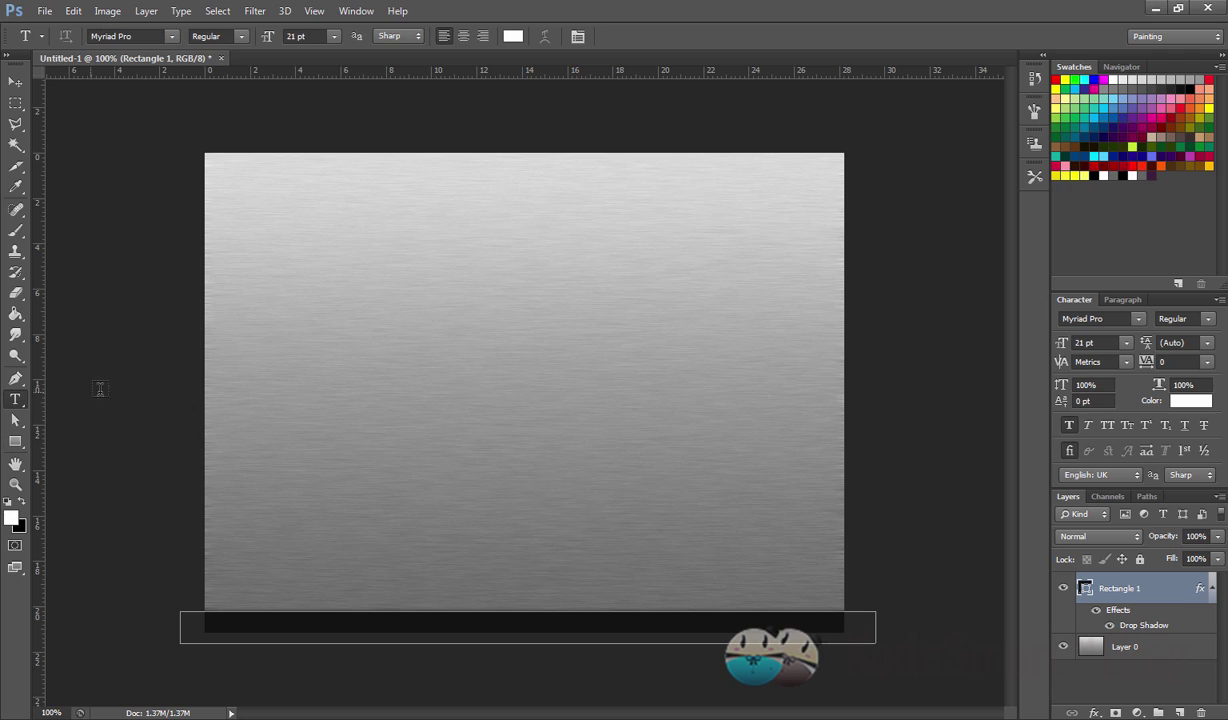
Type the white word 'Metal' and move it onto the footer bar's right end.
{"action": "left_click", "coordinate": [622, 460]}
{"action": "type", "text": "Metal"}
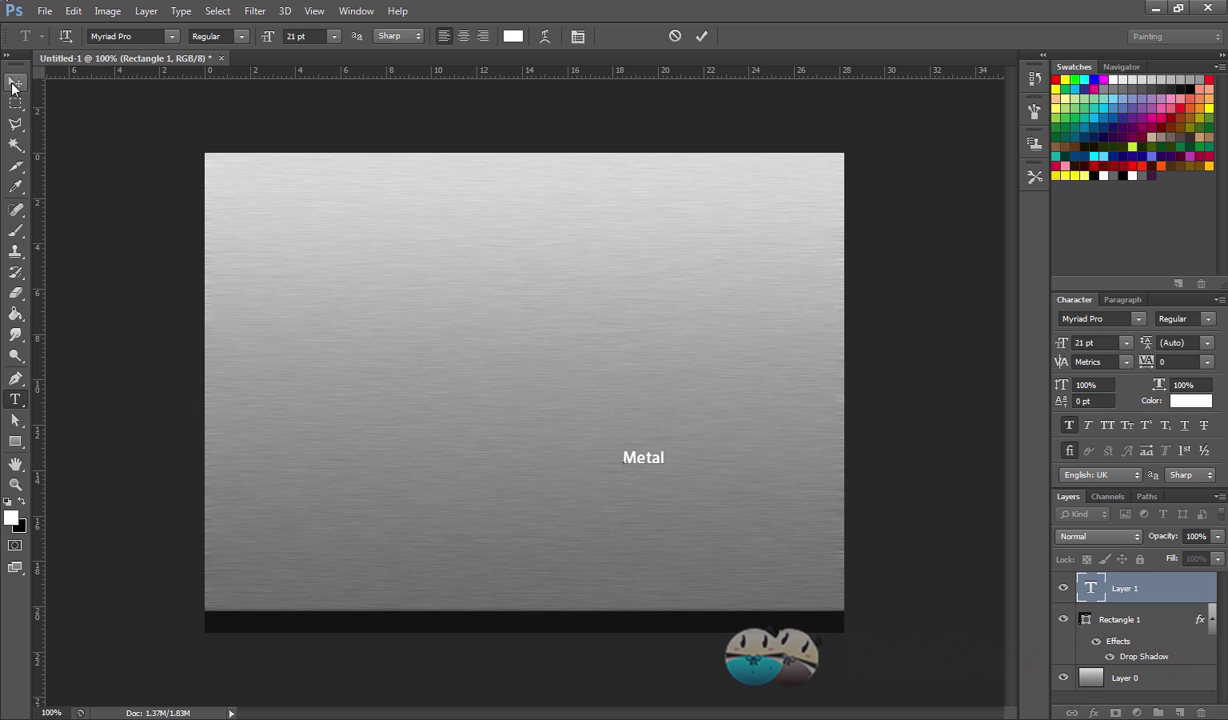
{"action": "left_click", "coordinate": [15, 81]}
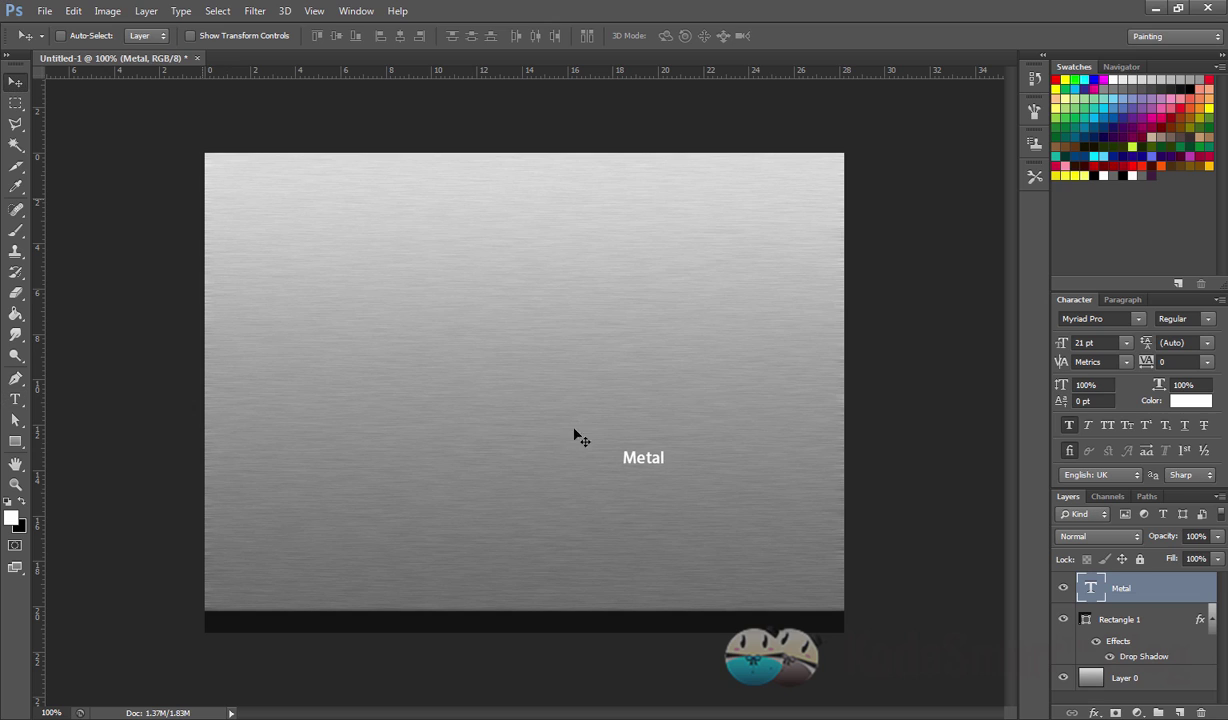
{"action": "left_click_drag", "start_coordinate": [642, 462], "coordinate": [818, 628]}
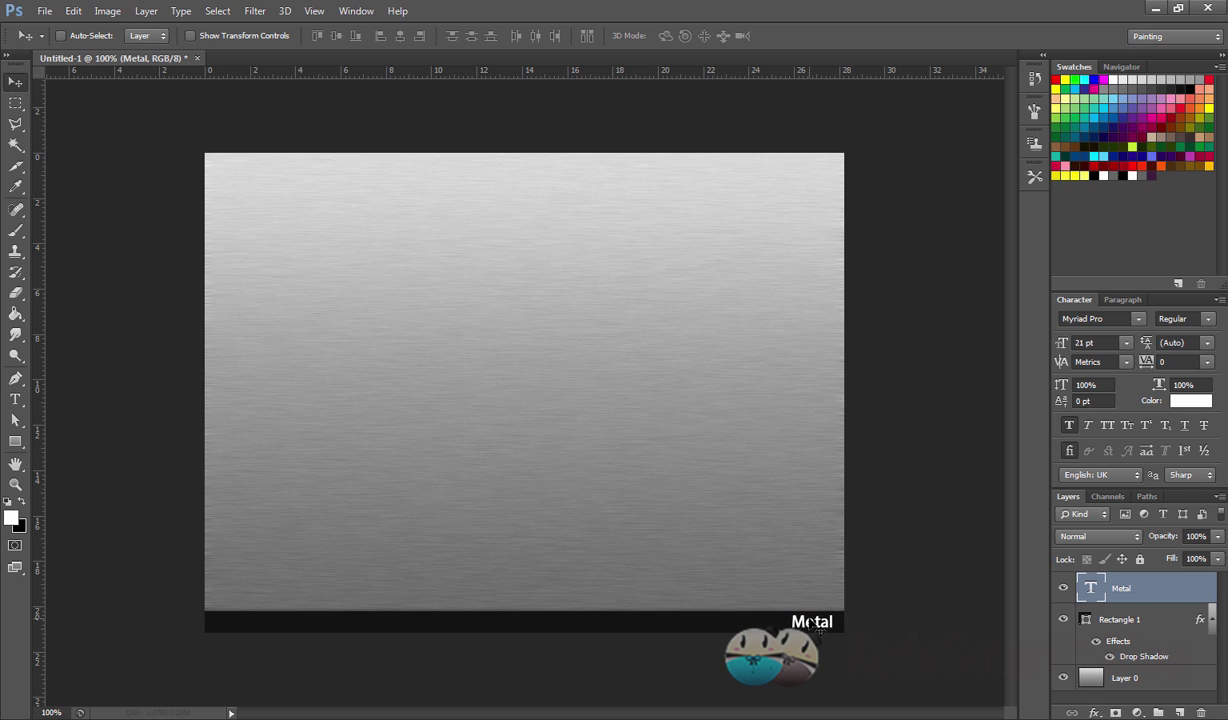
{"action": "key", "text": "Right"}
{"action": "key", "text": "Right"}
{"action": "key", "text": "Right"}
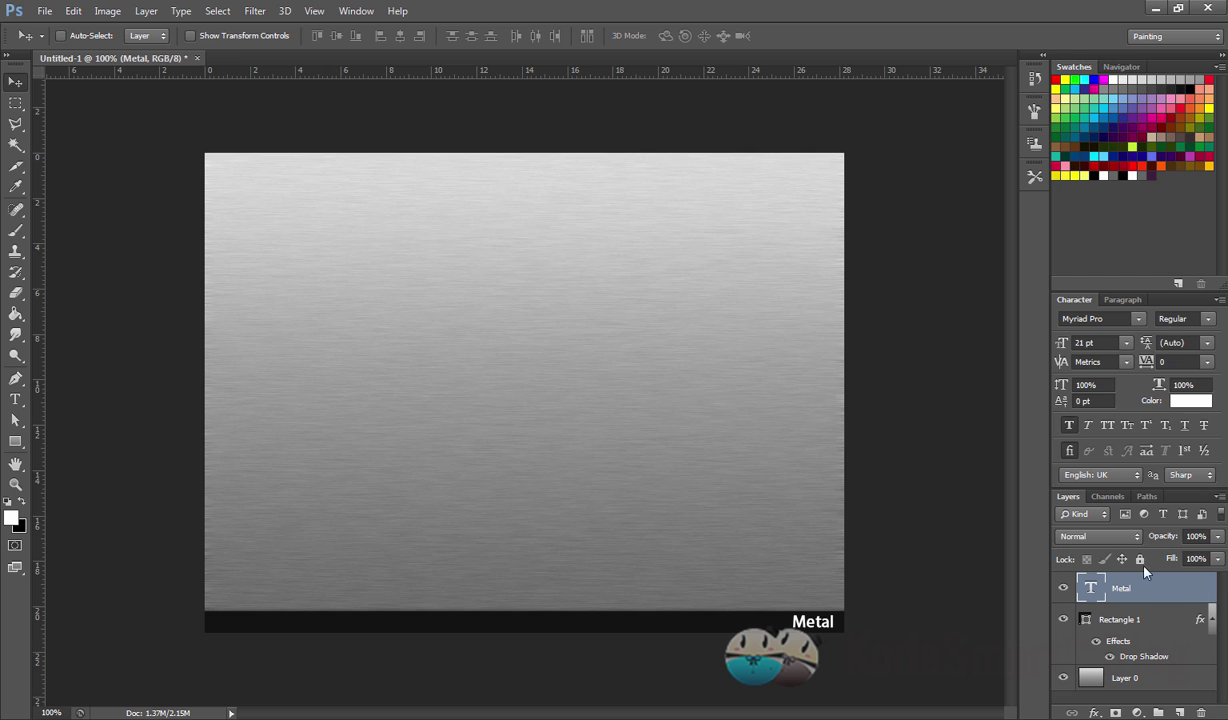
Enable a reversed radial Gradient Overlay in Layer 0's layer style.
{"action": "double_click", "coordinate": [1186, 679]}
{"action": "left_click", "coordinate": [581, 352]}
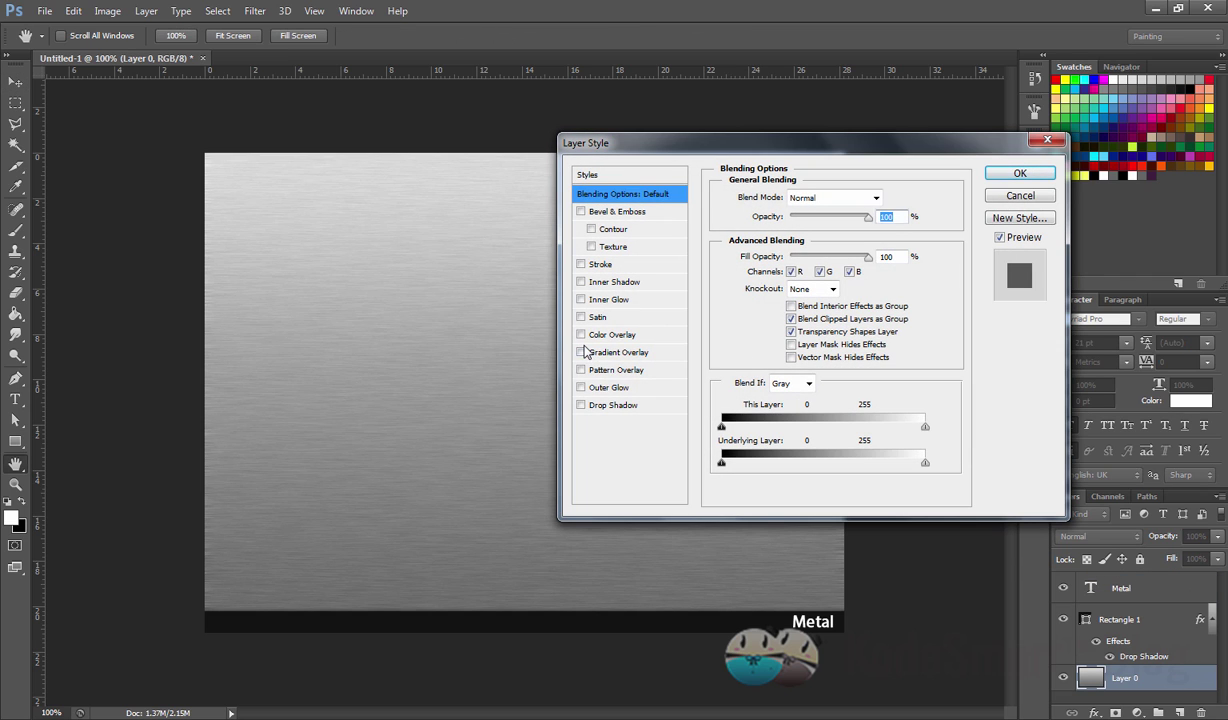
{"action": "left_click", "coordinate": [620, 352]}
{"action": "left_click", "coordinate": [830, 254]}
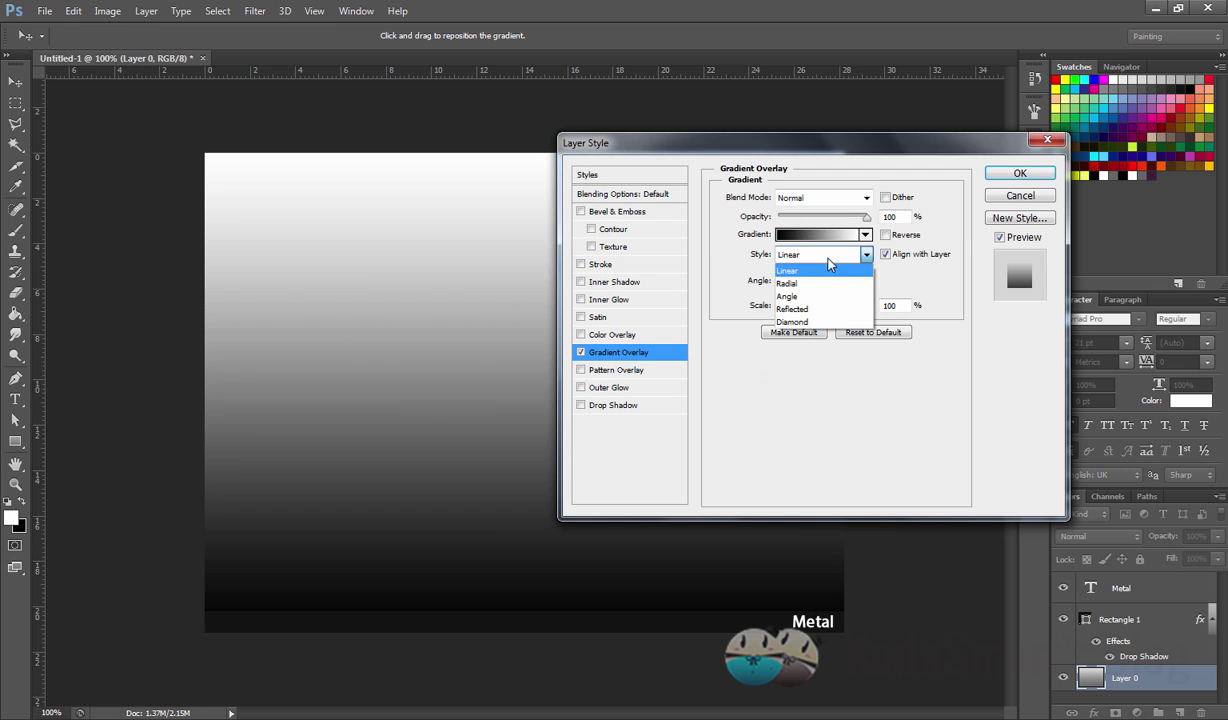
{"action": "left_click", "coordinate": [811, 285]}
{"action": "left_click", "coordinate": [886, 235]}
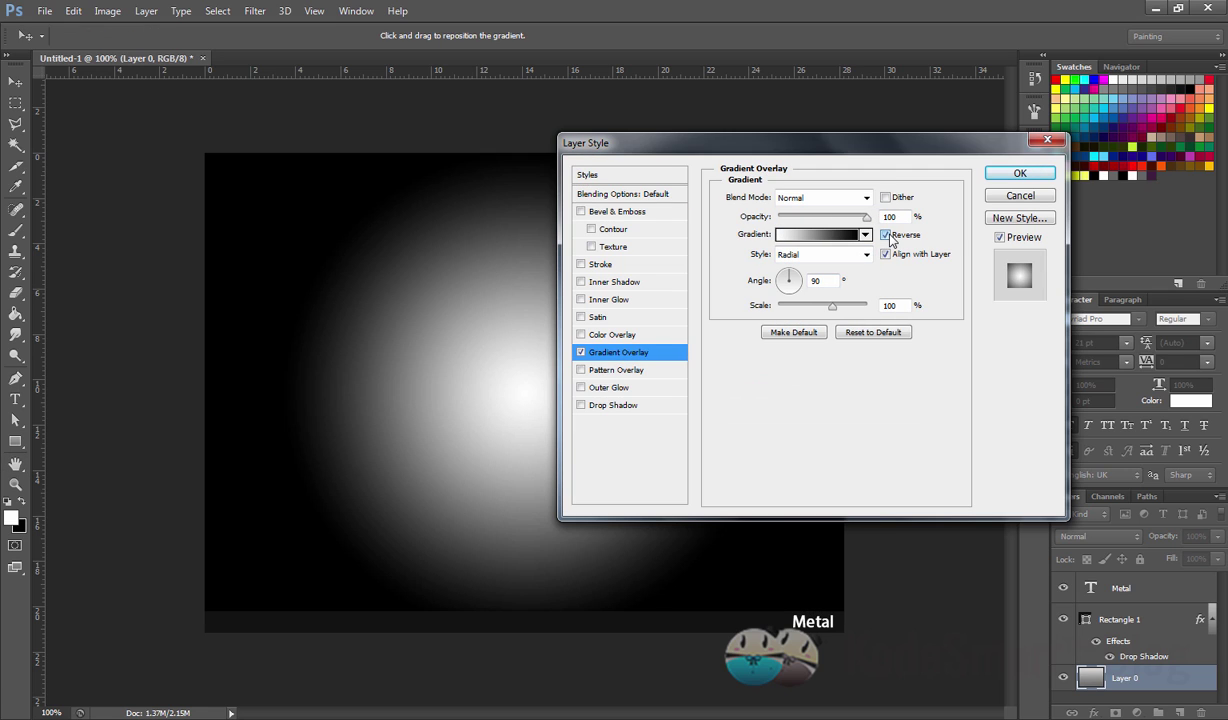
Set the gradient overlay to Overlay blend mode, 30% opacity and -162° angle, and apply it.
{"action": "left_click", "coordinate": [813, 217]}
{"action": "left_click", "coordinate": [795, 198]}
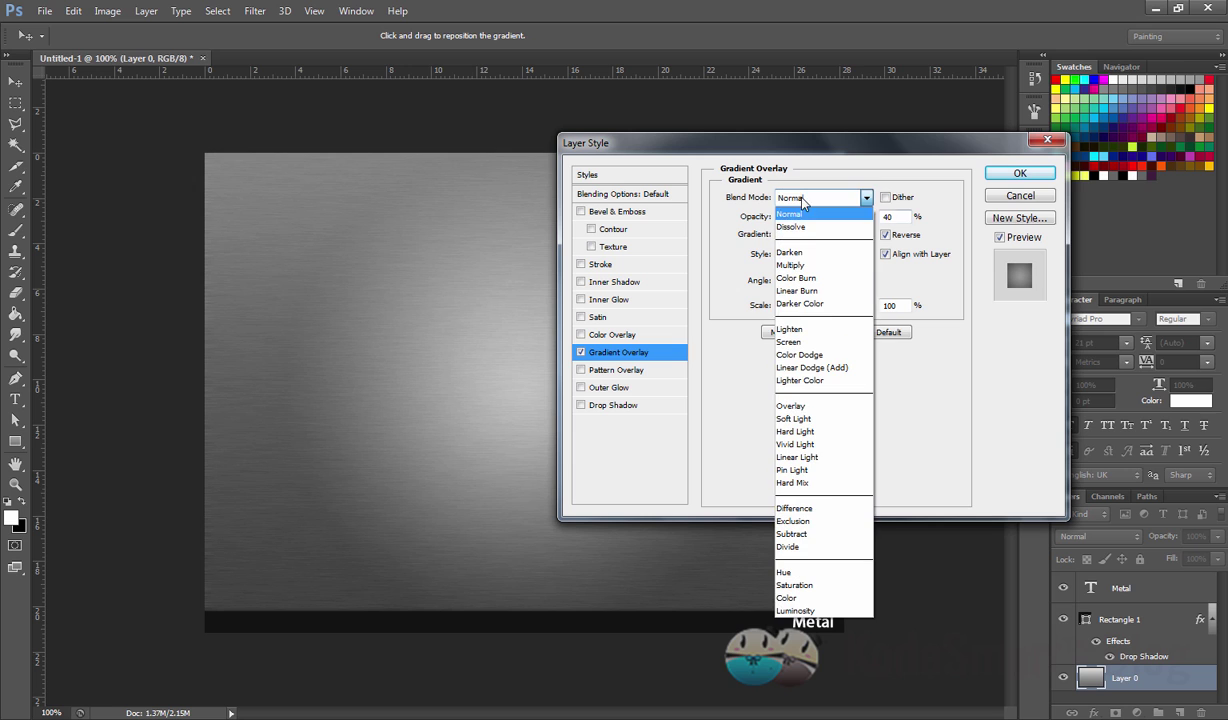
{"action": "left_click", "coordinate": [792, 406]}
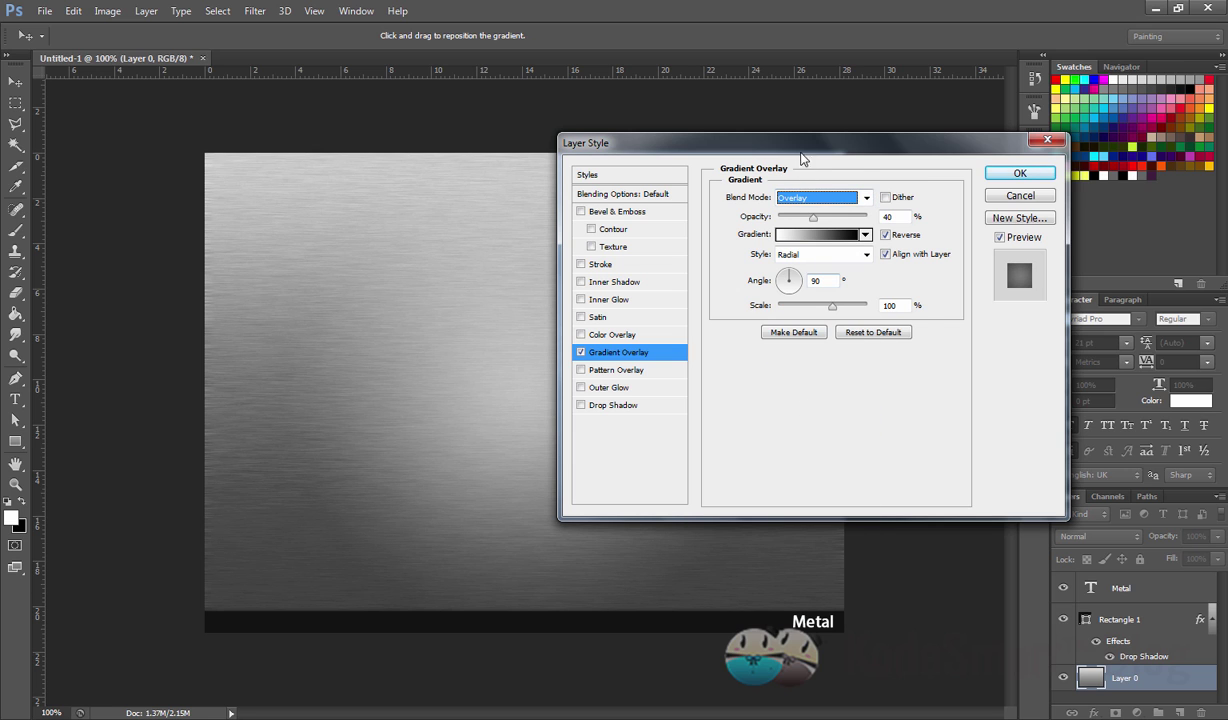
{"action": "left_click_drag", "start_coordinate": [804, 152], "coordinate": [1004, 141]}
{"action": "left_click_drag", "start_coordinate": [1013, 203], "coordinate": [1006, 203]}
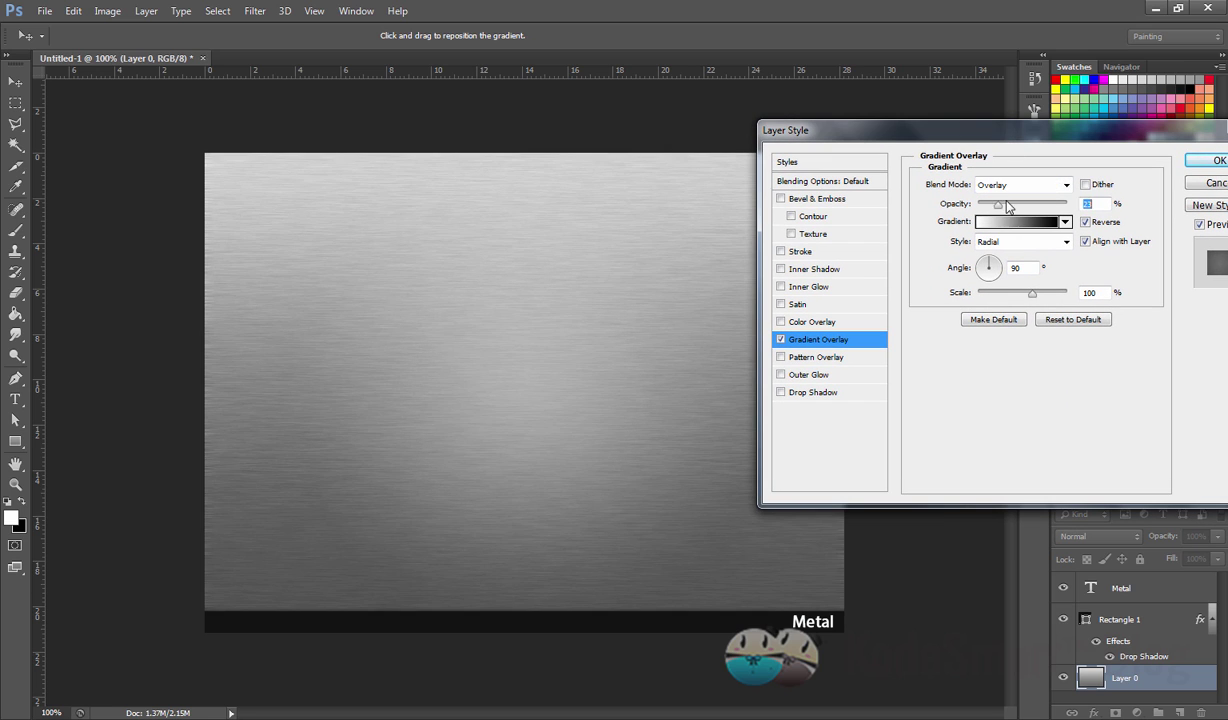
{"action": "left_click", "coordinate": [981, 271]}
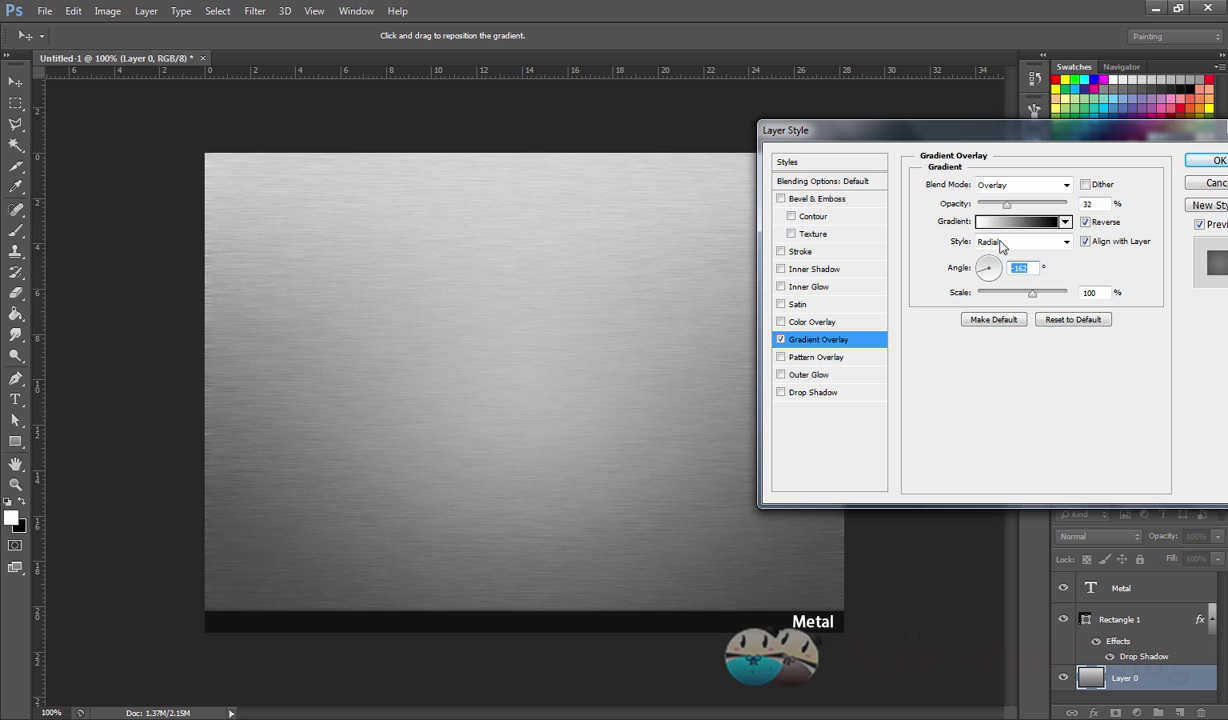
{"action": "left_click_drag", "start_coordinate": [1007, 204], "coordinate": [1004, 204]}
{"action": "left_click_drag", "start_coordinate": [1000, 136], "coordinate": [510, 117]}
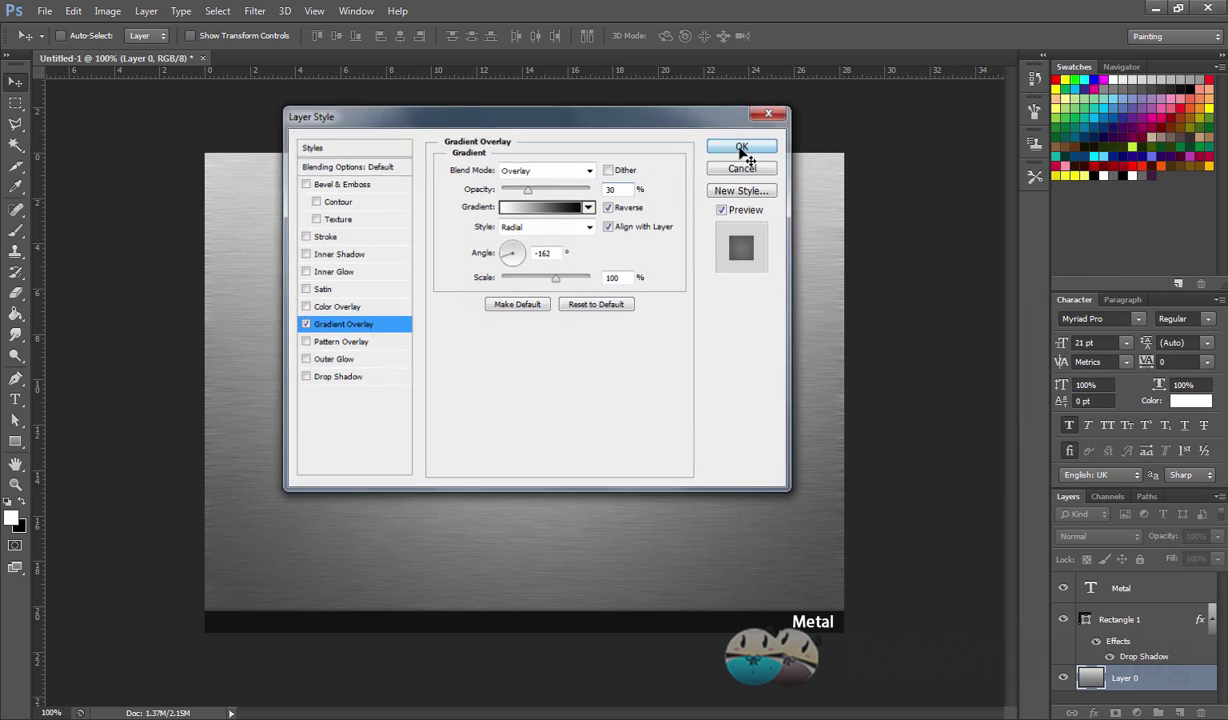
{"action": "left_click", "coordinate": [728, 141]}
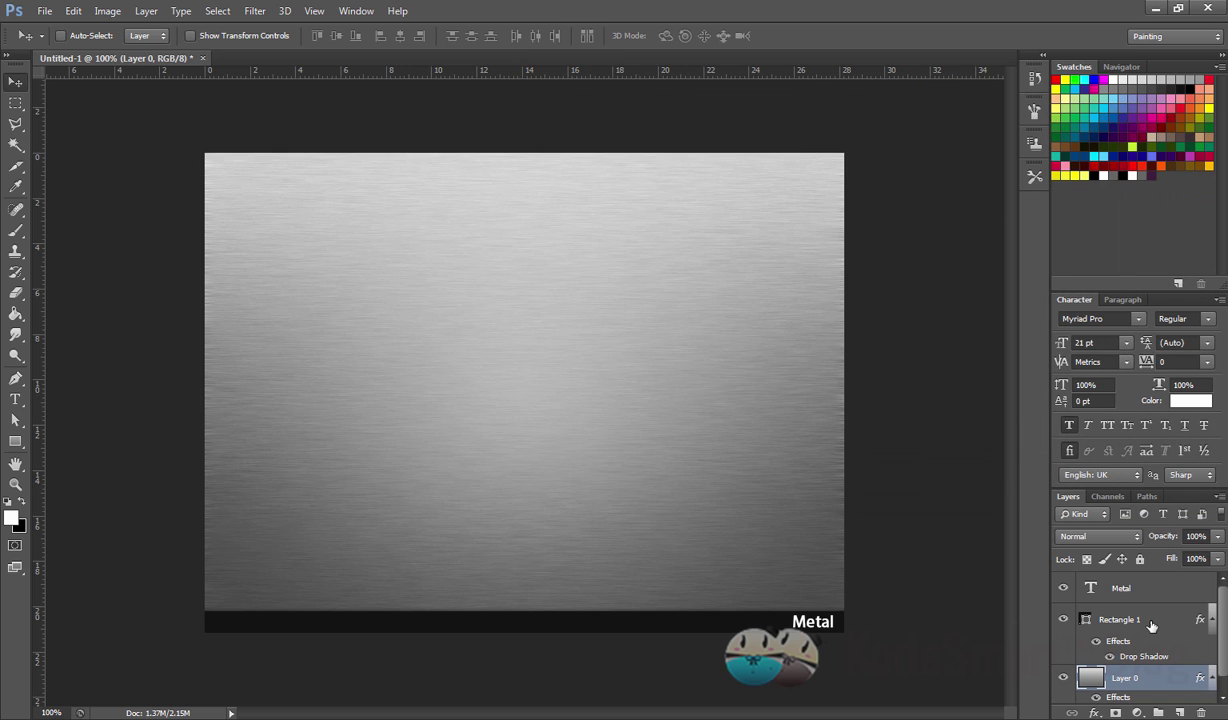
{"action": "left_click", "coordinate": [1148, 587]}
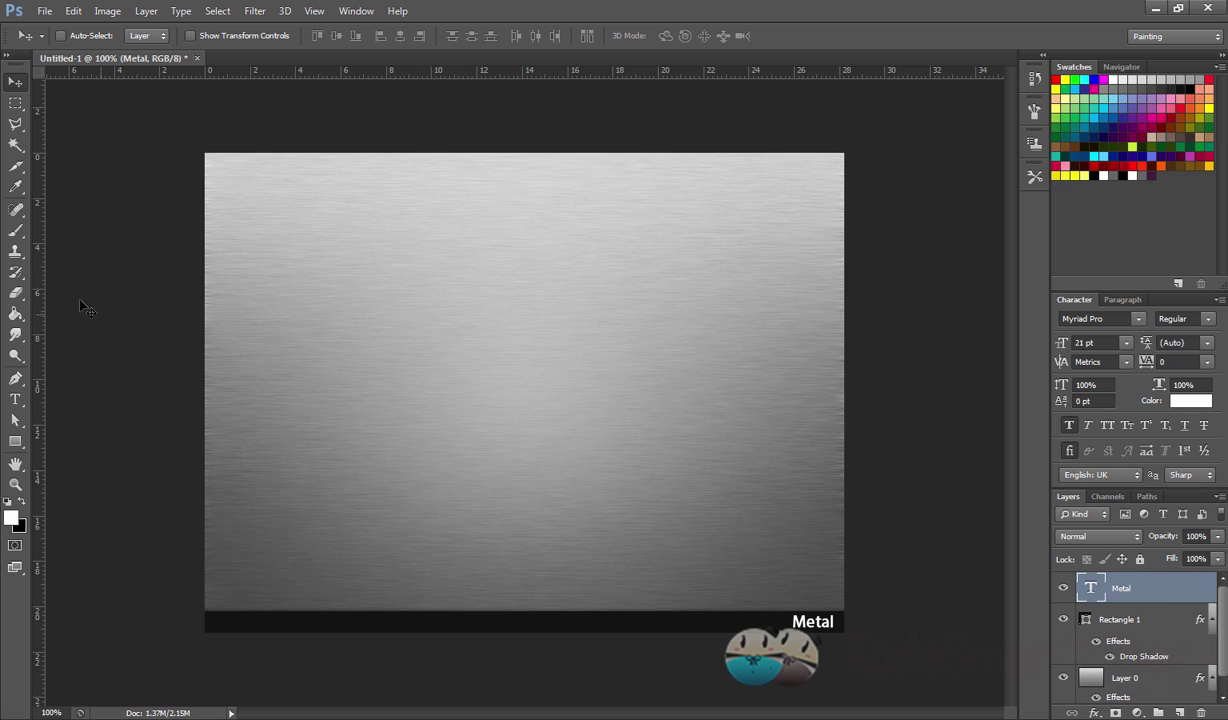
{"action": "left_click", "coordinate": [15, 231]}
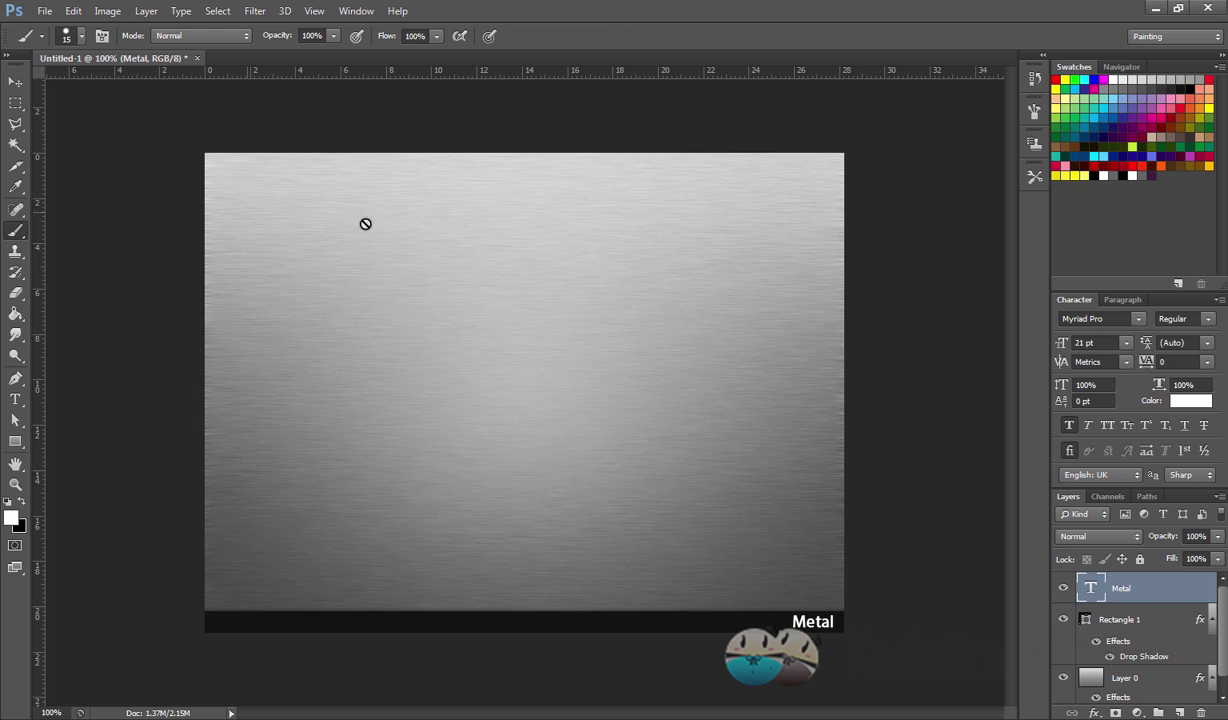
Create a new empty layer and set the brush size to 1 px.
{"action": "key", "text": "ctrl+shift+n"}
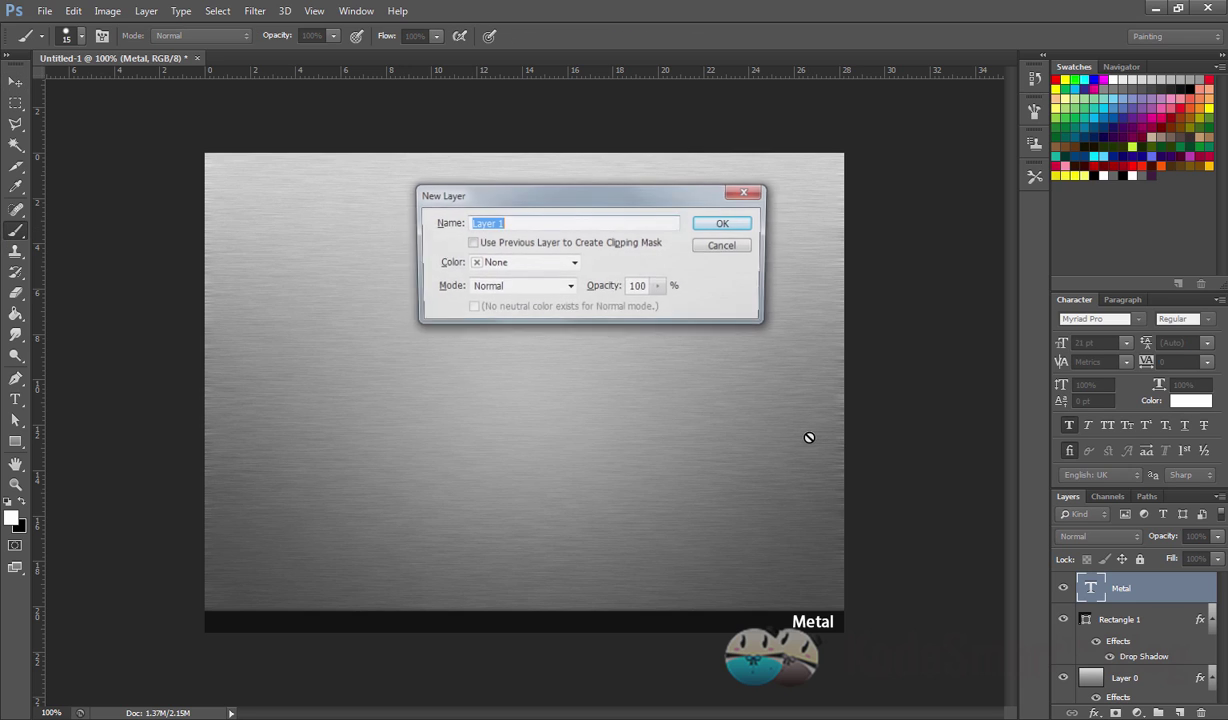
{"action": "key", "text": "Return"}
{"action": "right_click", "coordinate": [390, 265]}
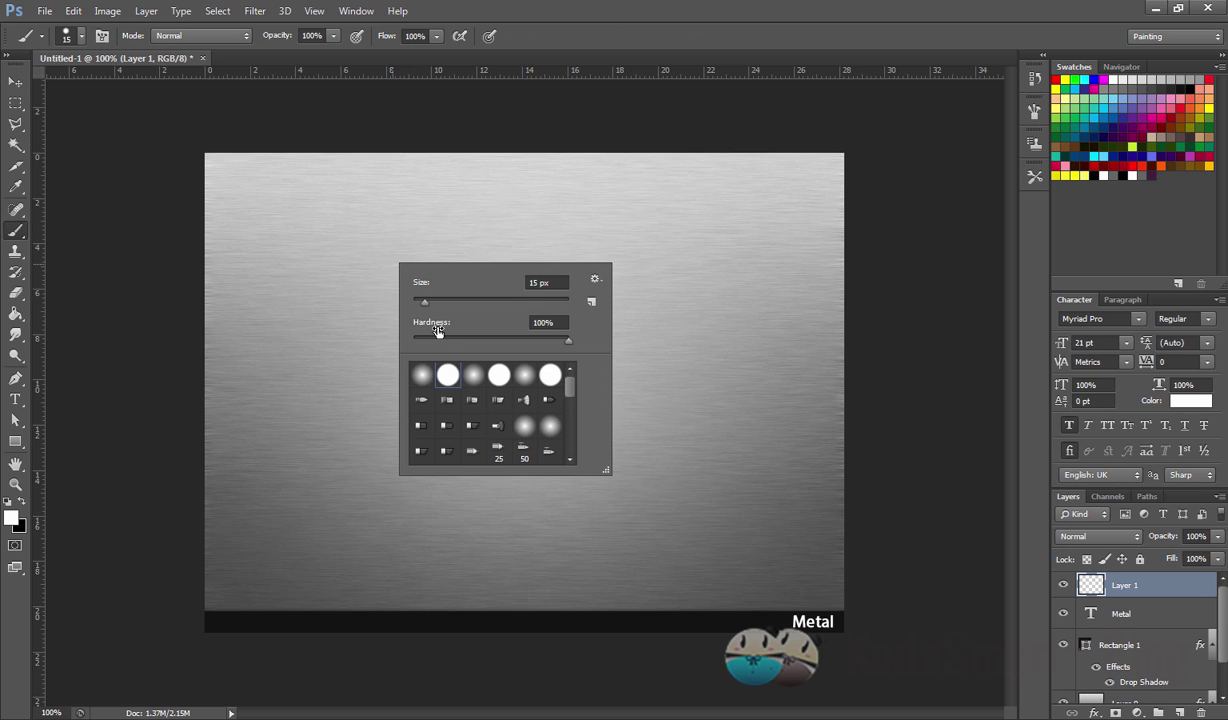
{"action": "left_click_drag", "start_coordinate": [416, 301], "coordinate": [340, 306]}
{"action": "left_click", "coordinate": [653, 20]}
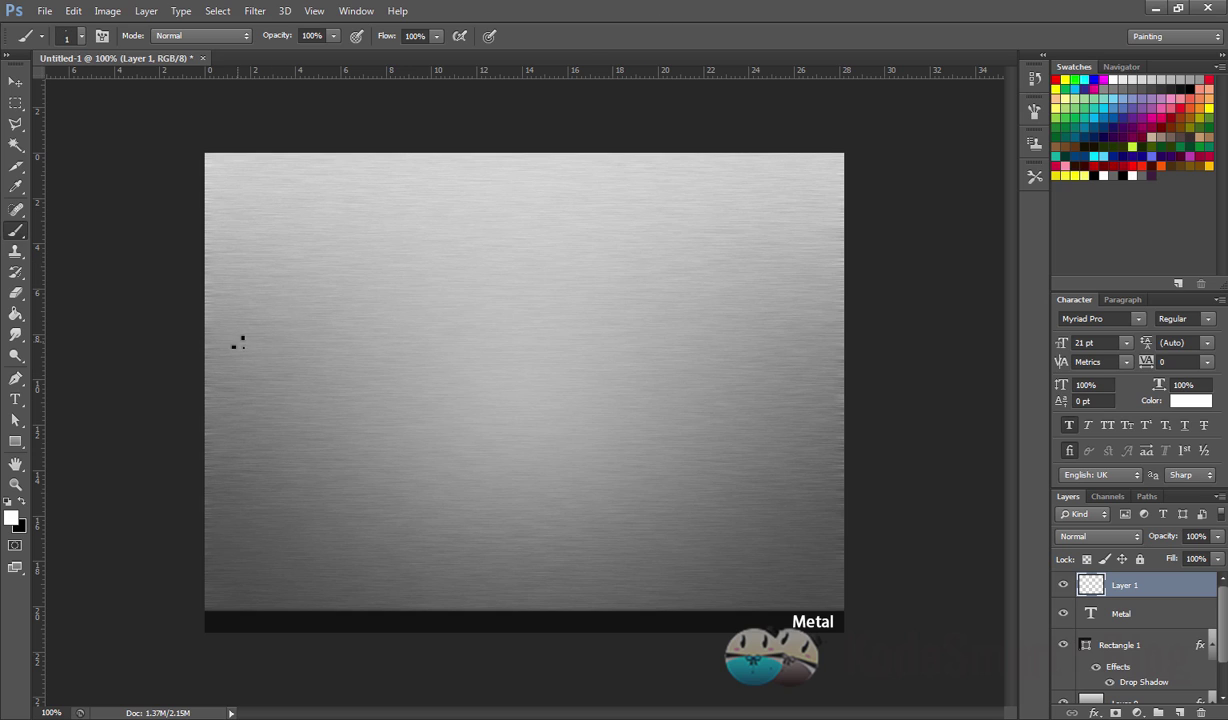
Draw a long thin white diagonal scratch line across the brushed metal.
{"action": "left_click_drag", "start_coordinate": [245, 347], "coordinate": [470, 498]}
{"action": "key", "text": "ctrl+z"}
{"action": "mouse_move", "coordinate": [293, 356]}
{"action": "left_mouse_down"}
{"action": "mouse_move", "coordinate": [562, 537]}
{"action": "mouse_move", "coordinate": [608, 545]}
{"action": "left_mouse_up"}
{"action": "key", "text": "ctrl+z"}
{"action": "key", "text": "ctrl+plus"}
{"action": "left_click_drag", "start_coordinate": [123, 342], "coordinate": [648, 651]}
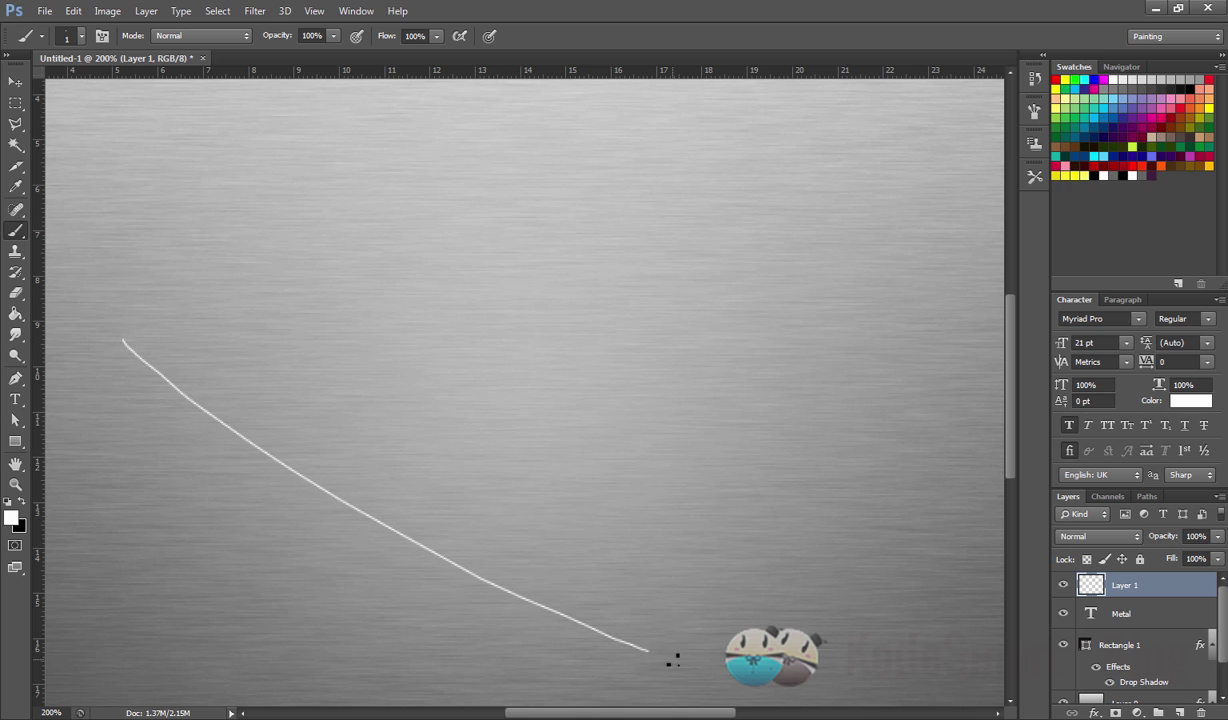
{"action": "left_click_drag", "start_coordinate": [555, 542], "coordinate": [639, 464]}
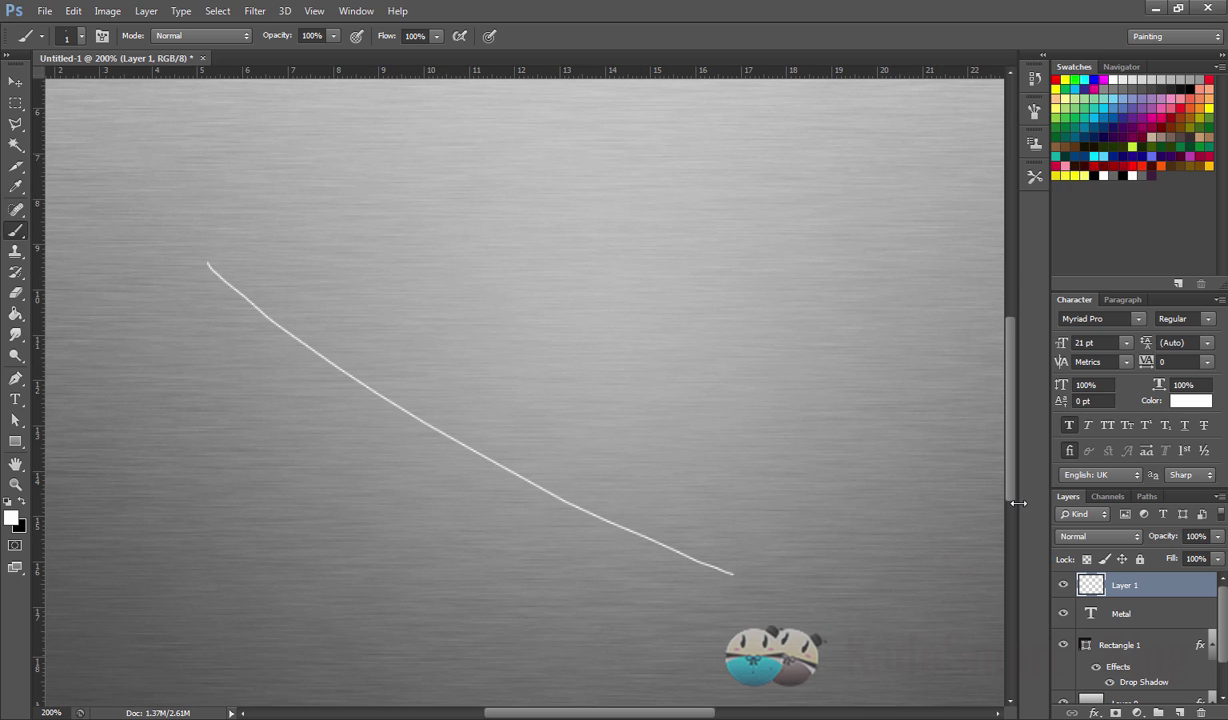
Give the scratch layer a drop shadow with 1 px size, 2 px distance and 30% opacity.
{"action": "double_click", "coordinate": [1181, 585]}
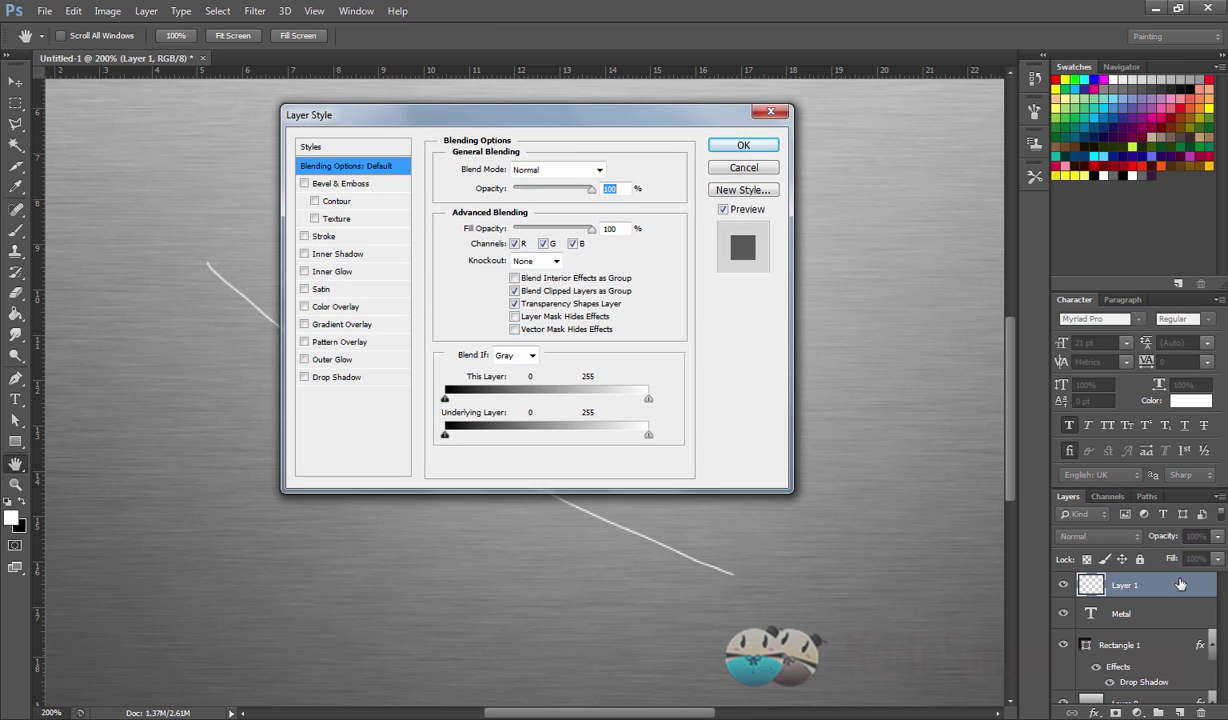
{"action": "left_click_drag", "start_coordinate": [540, 115], "coordinate": [860, 97]}
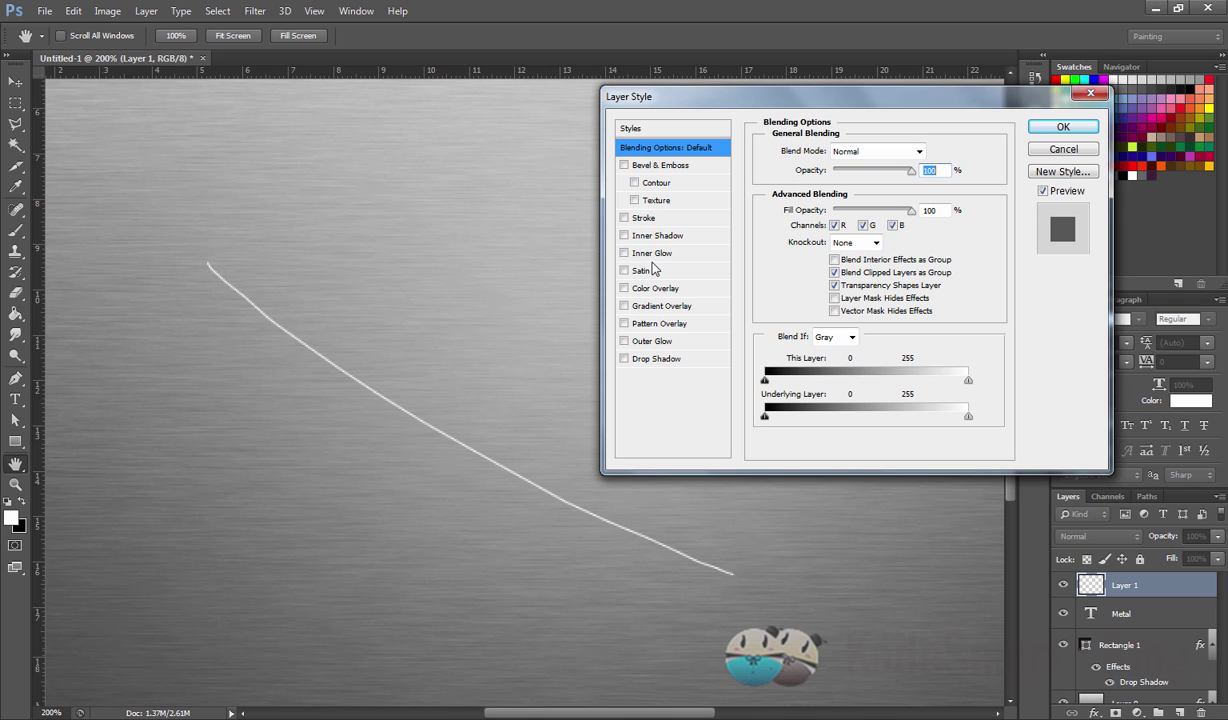
{"action": "left_click", "coordinate": [625, 358]}
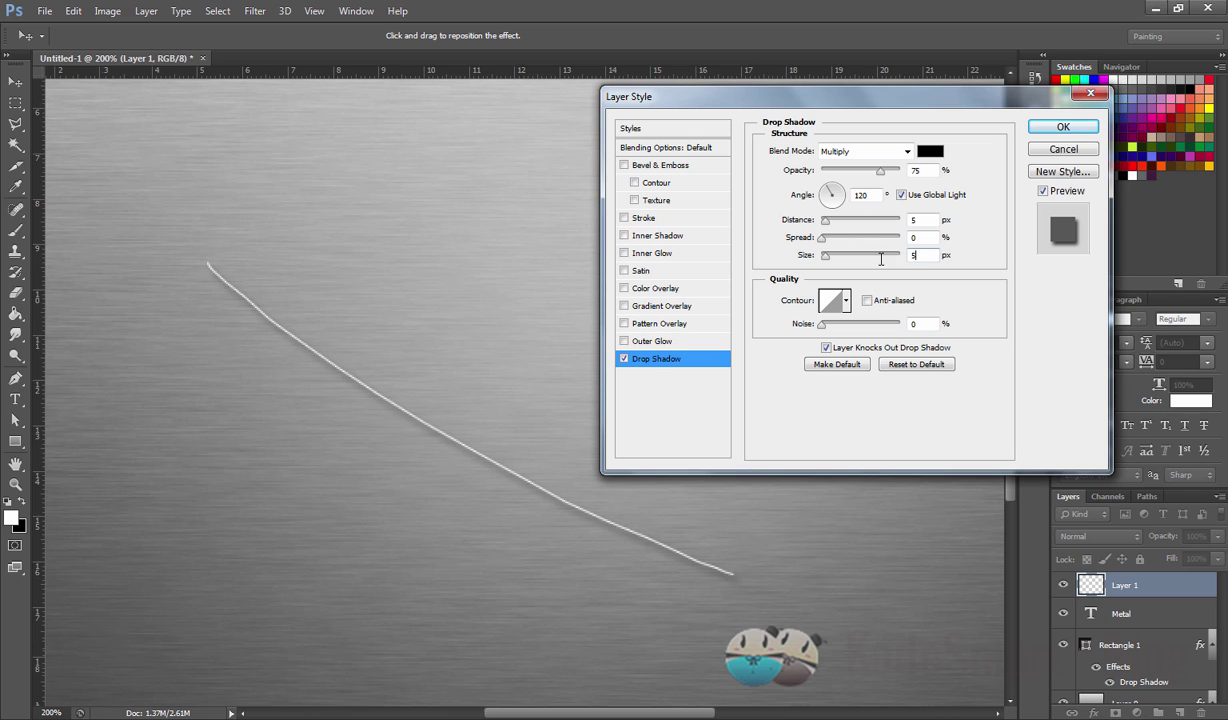
{"action": "left_click_drag", "start_coordinate": [817, 259], "coordinate": [812, 261]}
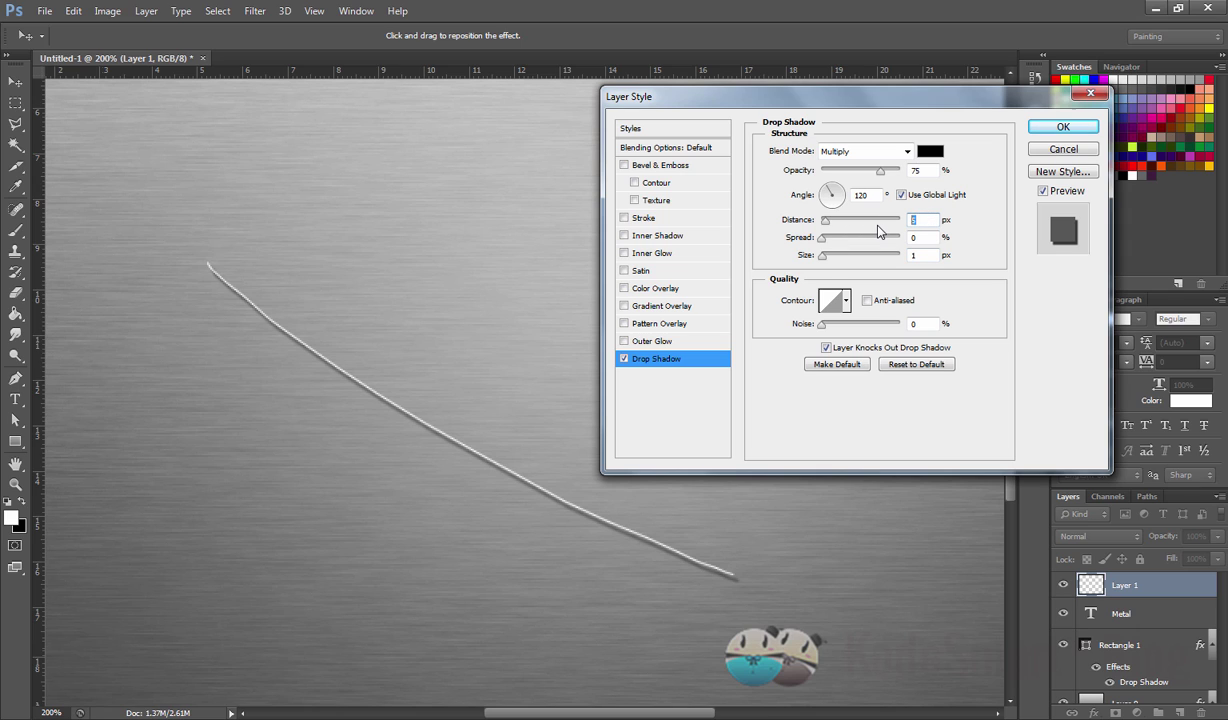
{"action": "left_click_drag", "start_coordinate": [826, 219], "coordinate": [823, 219]}
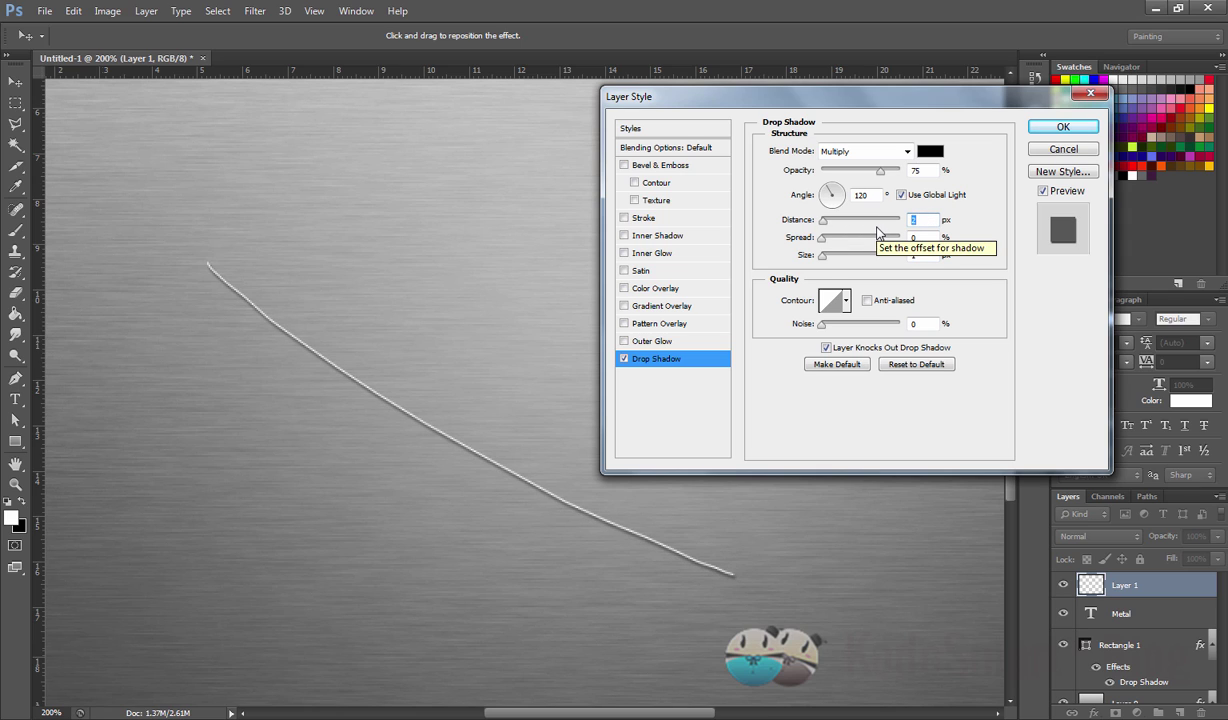
{"action": "left_click_drag", "start_coordinate": [826, 170], "coordinate": [857, 170]}
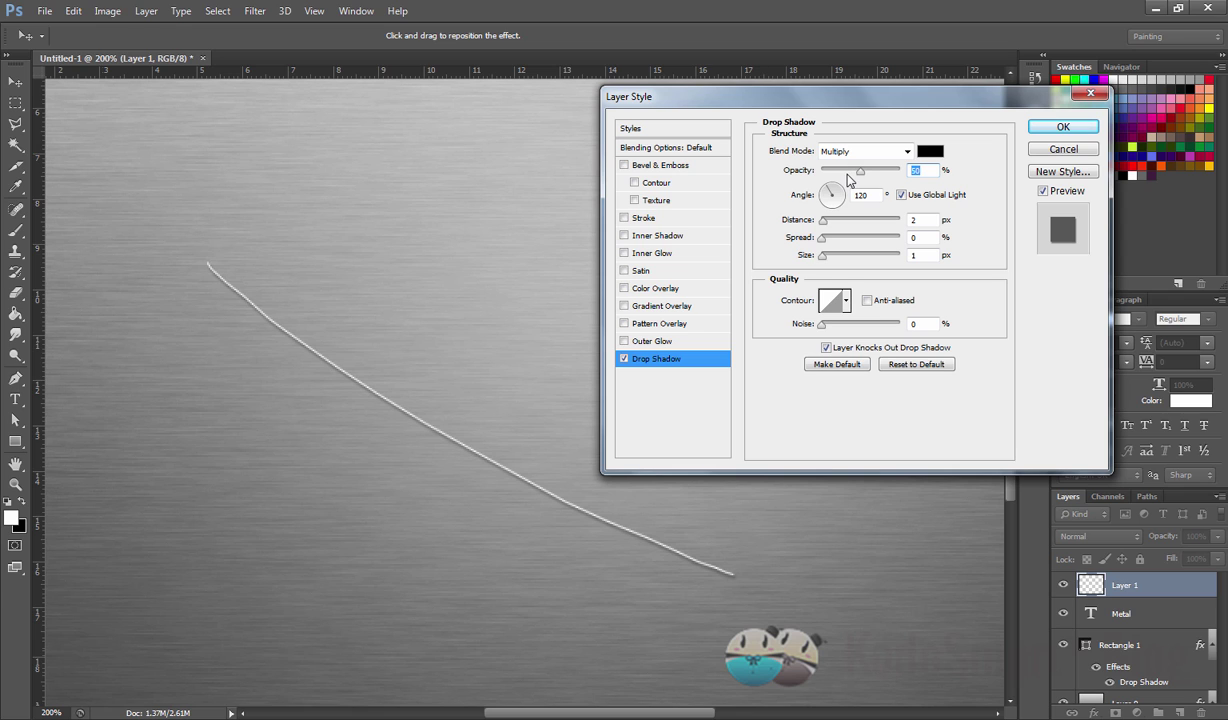
{"action": "left_click_drag", "start_coordinate": [786, 98], "coordinate": [848, 140]}
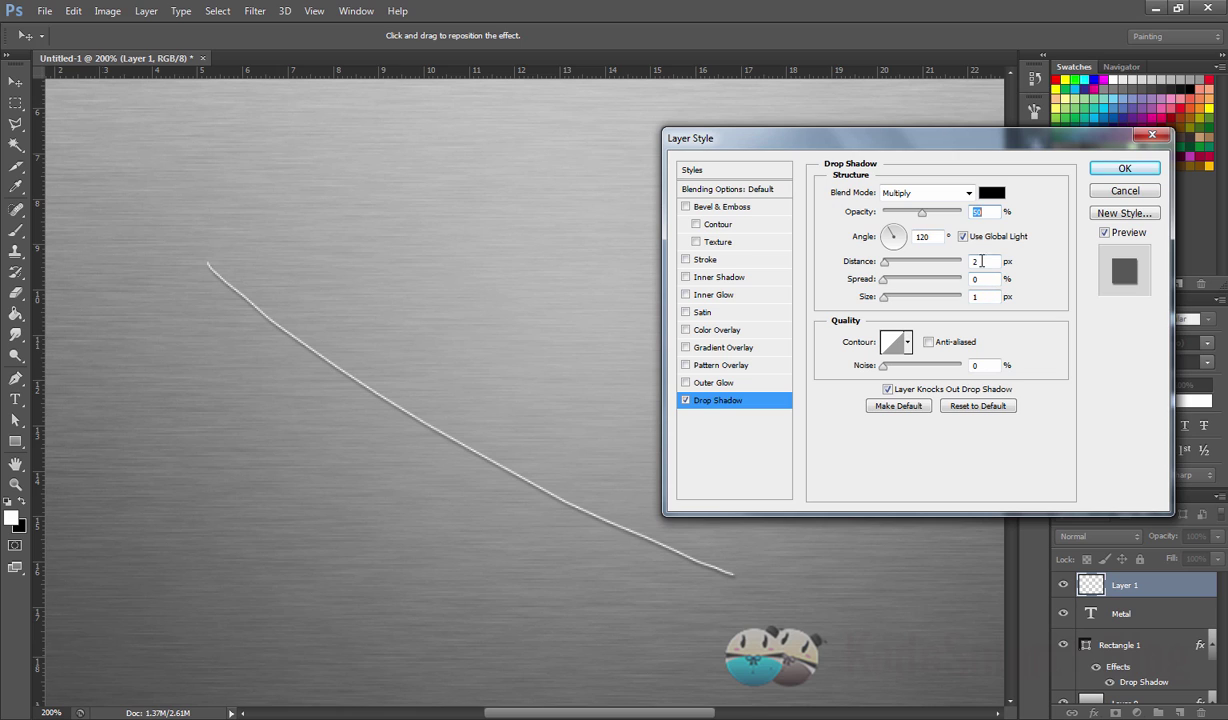
{"action": "left_click", "coordinate": [907, 214]}
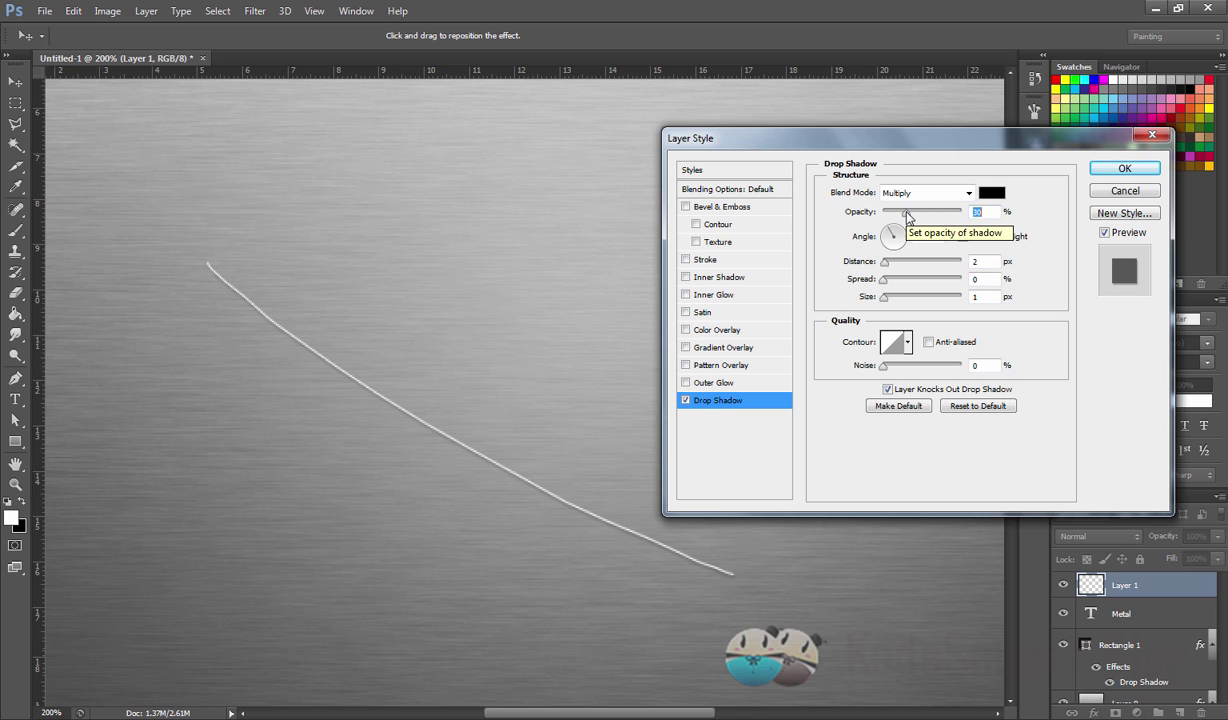
Turn on the scratch's Inner Shadow with Normal blending and dark grey #2d2d2d colour.
{"action": "left_click", "coordinate": [686, 278]}
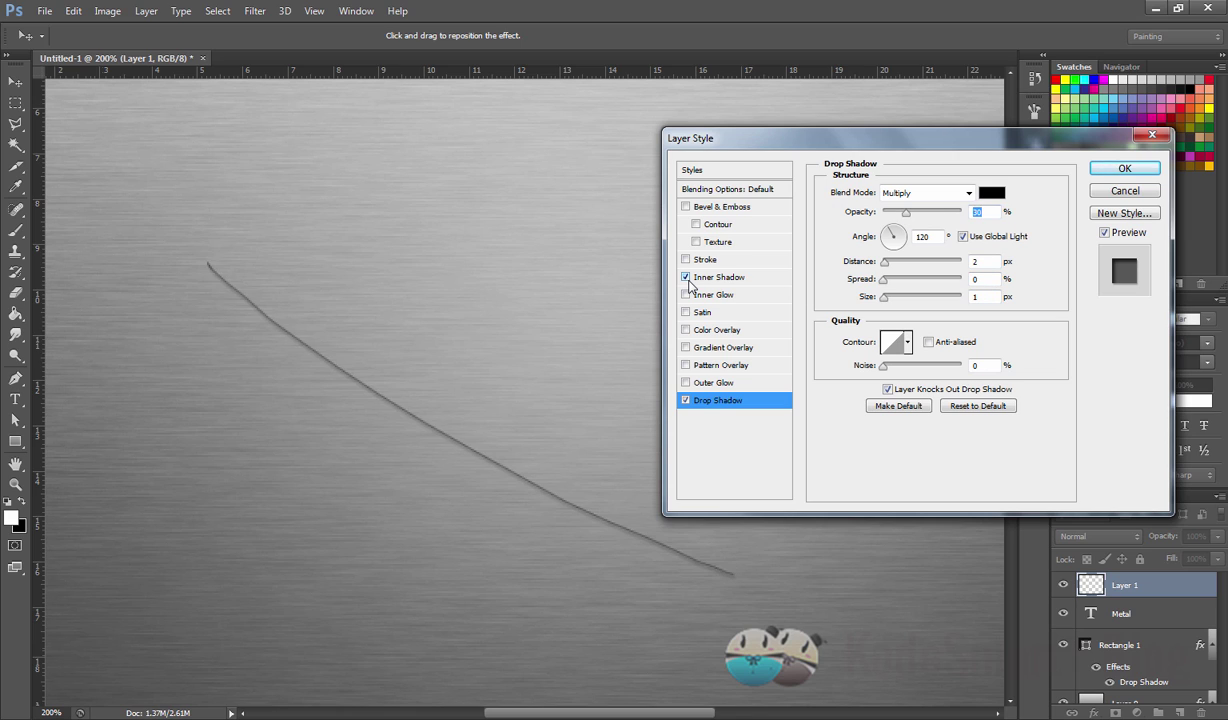
{"action": "left_click", "coordinate": [712, 278]}
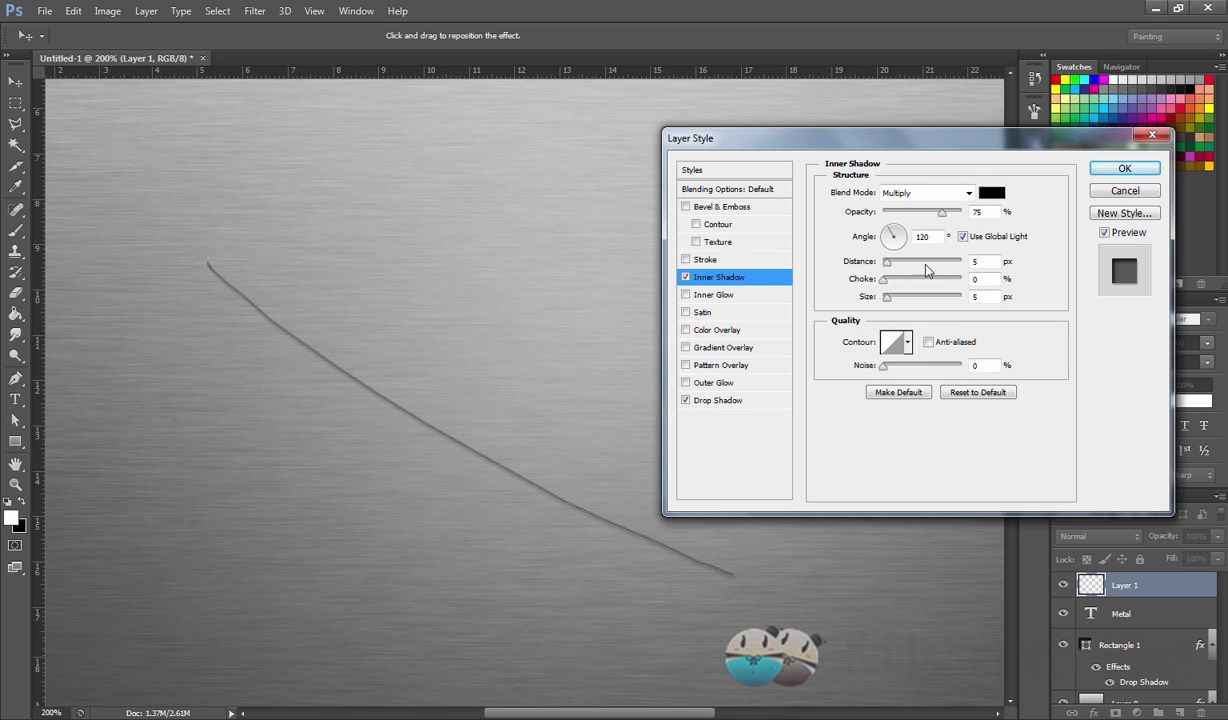
{"action": "left_click", "coordinate": [966, 193]}
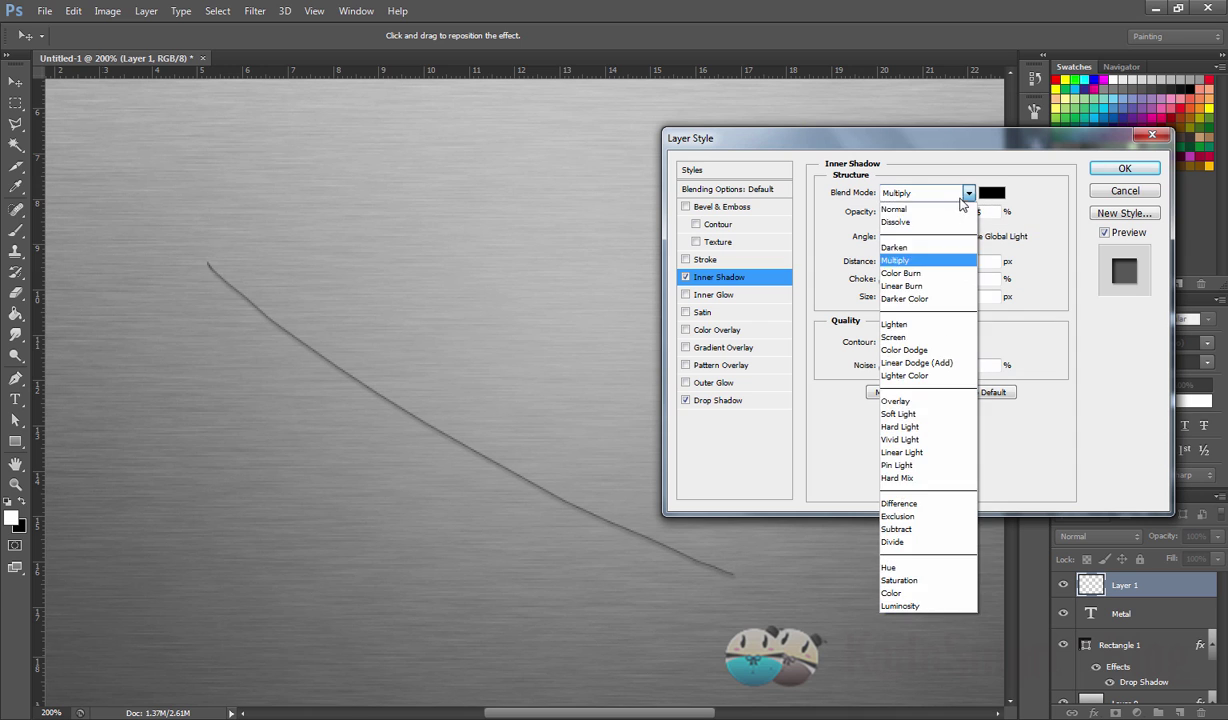
{"action": "left_click", "coordinate": [930, 200]}
{"action": "left_click", "coordinate": [993, 194]}
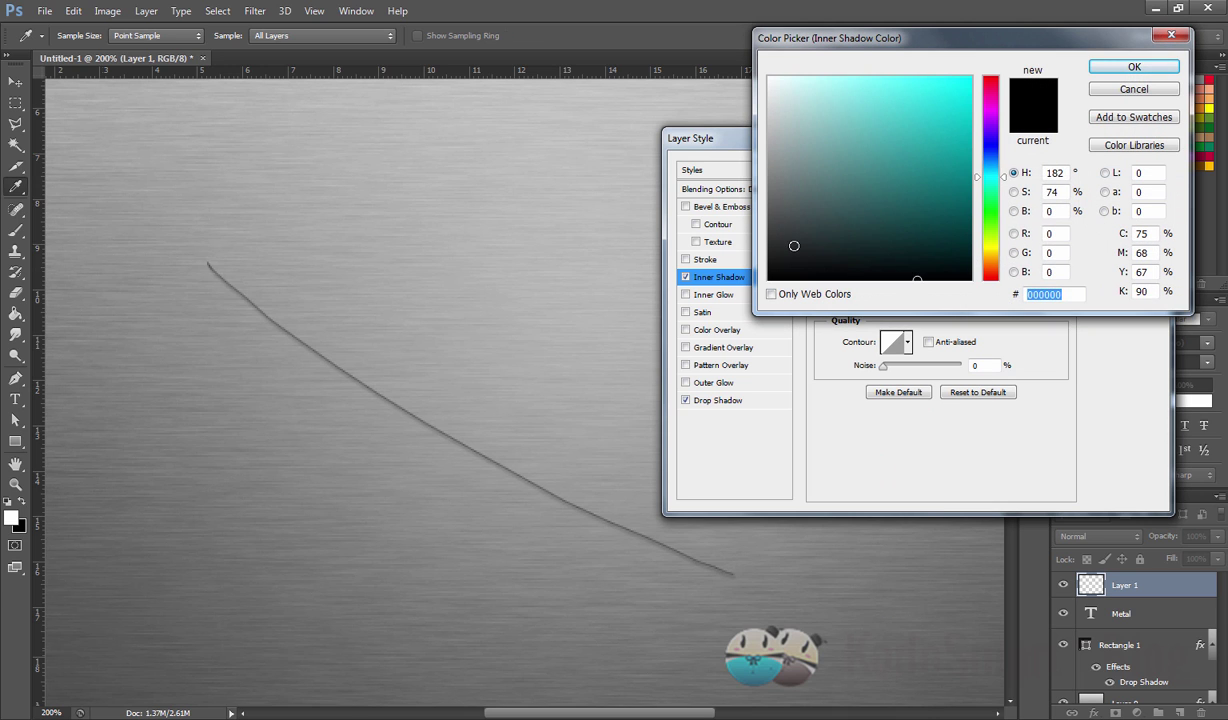
{"action": "mouse_move", "coordinate": [772, 238]}
{"action": "left_mouse_down"}
{"action": "mouse_move", "coordinate": [769, 190]}
{"action": "mouse_move", "coordinate": [745, 152]}
{"action": "mouse_move", "coordinate": [711, 177]}
{"action": "left_mouse_up"}
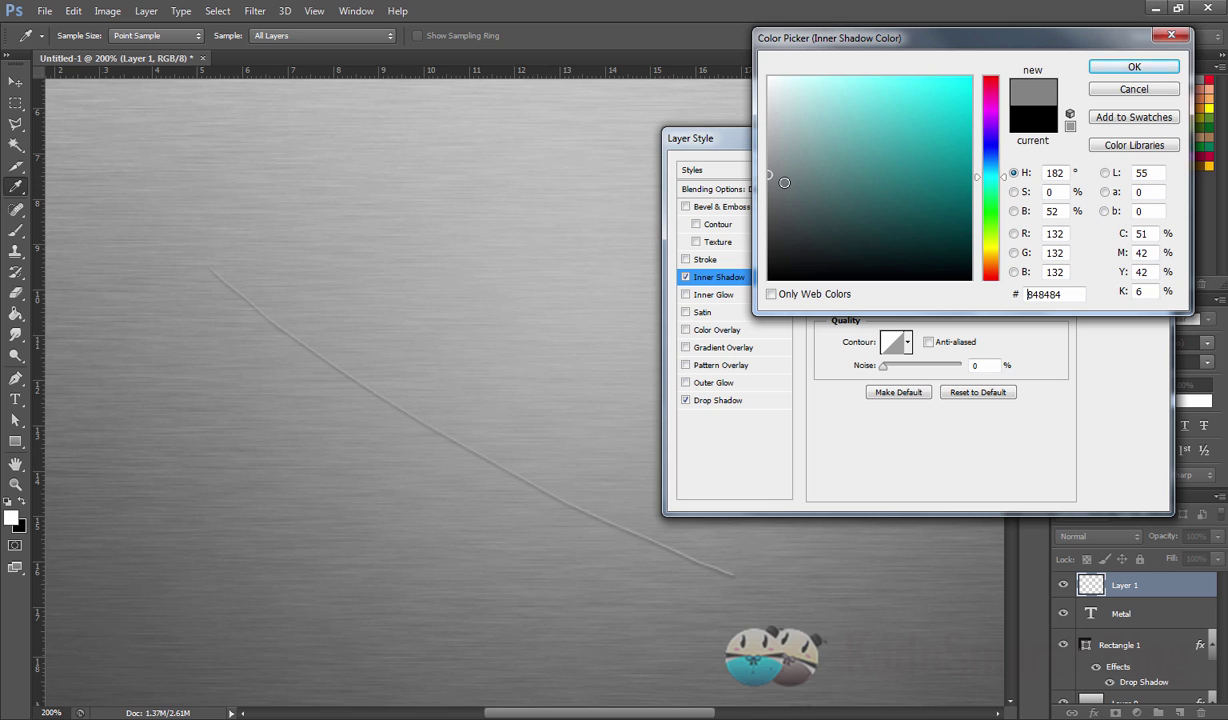
{"action": "left_click_drag", "start_coordinate": [780, 243], "coordinate": [731, 245]}
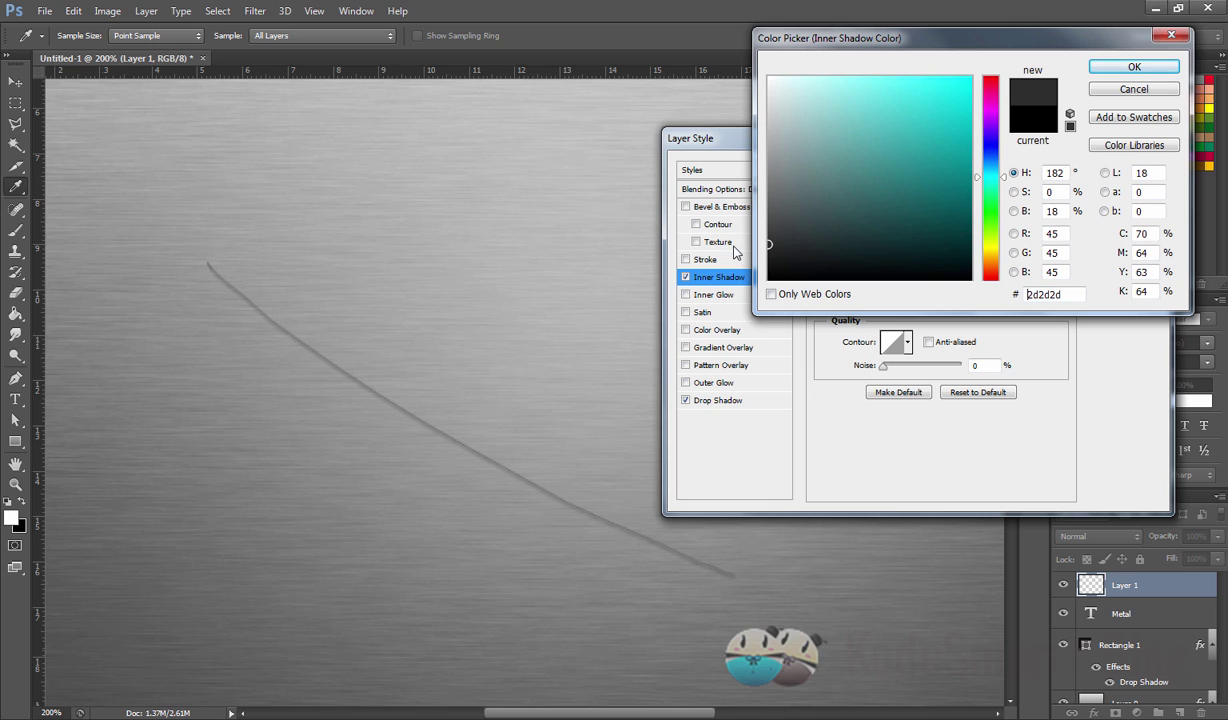
{"action": "left_click", "coordinate": [1132, 71]}
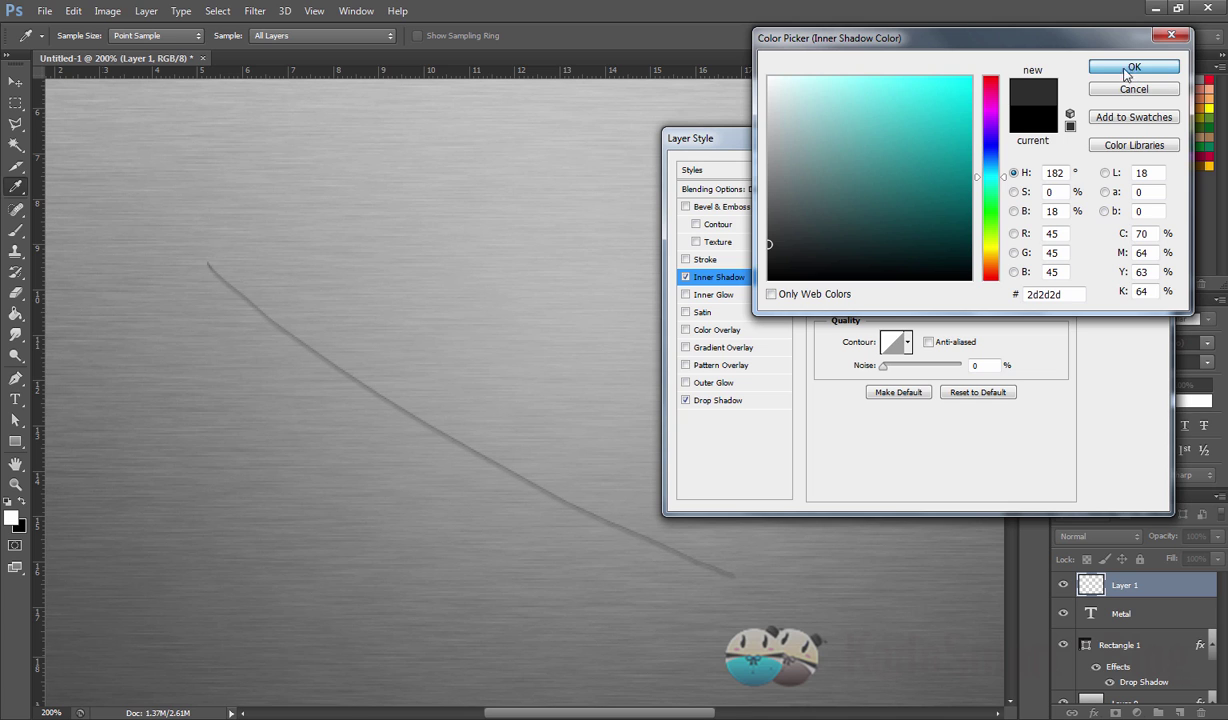
{"action": "left_click", "coordinate": [1130, 70]}
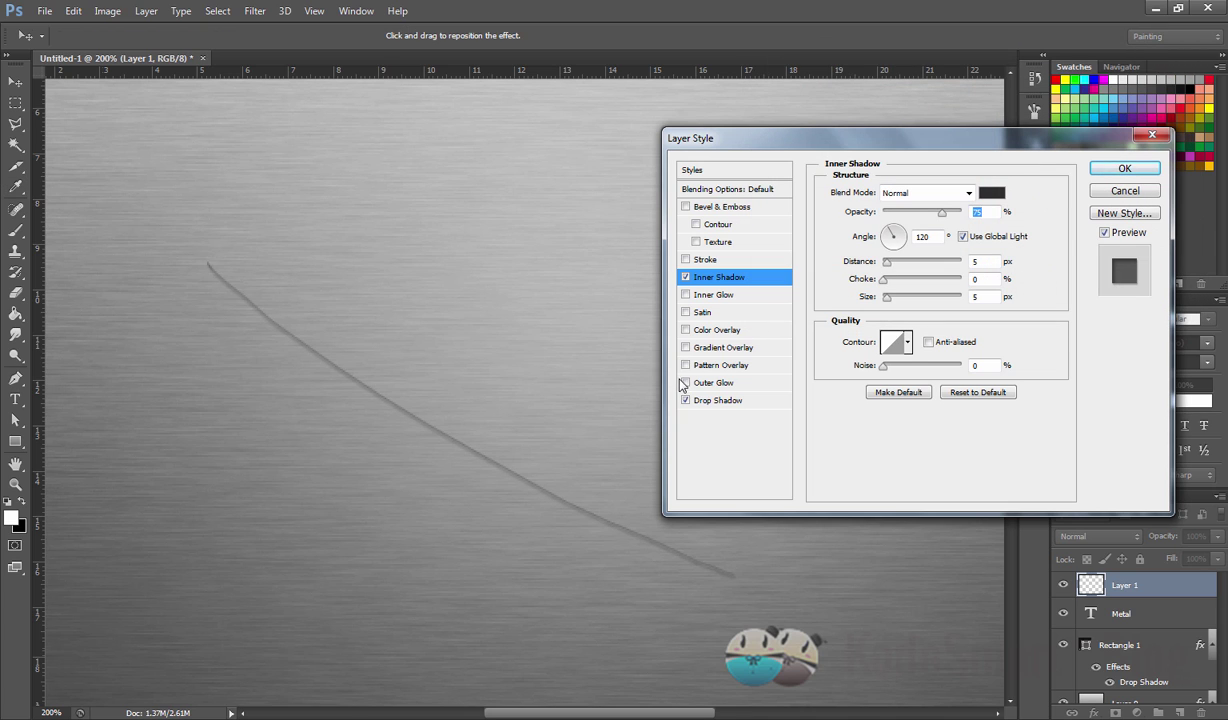
Add a white 1 px Outer Glow at low opacity and apply all the scratch's effects.
{"action": "left_click", "coordinate": [685, 383]}
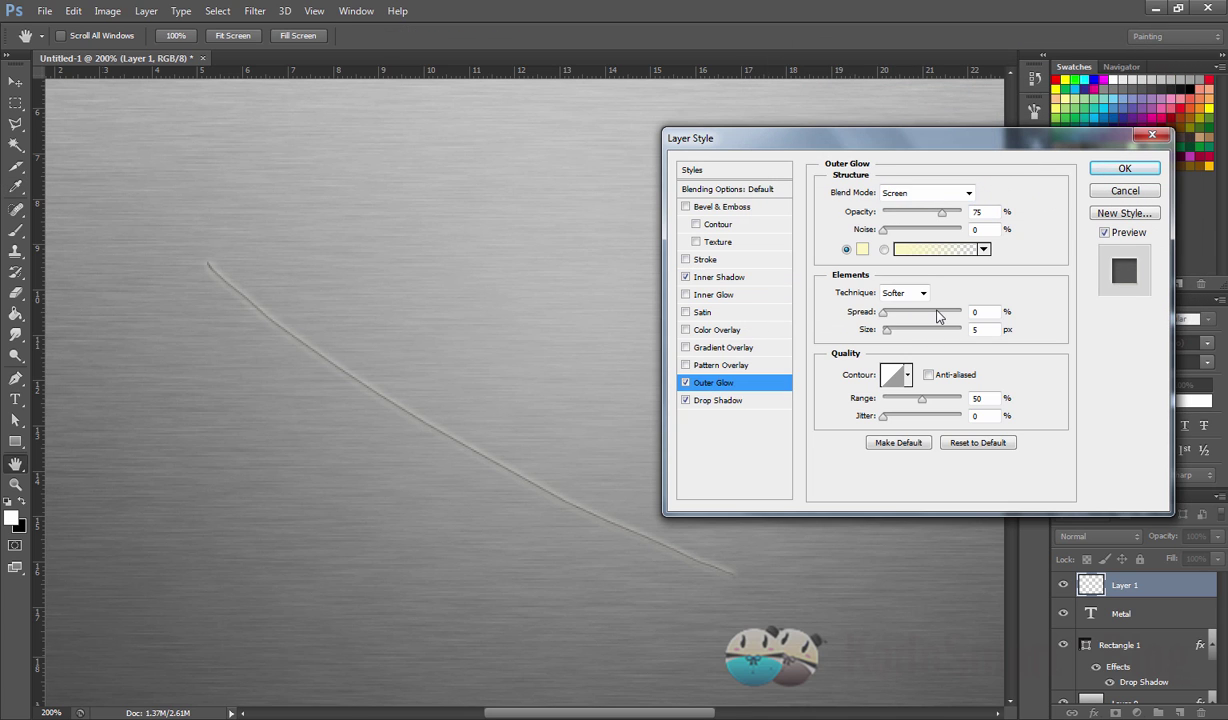
{"action": "left_click", "coordinate": [862, 249]}
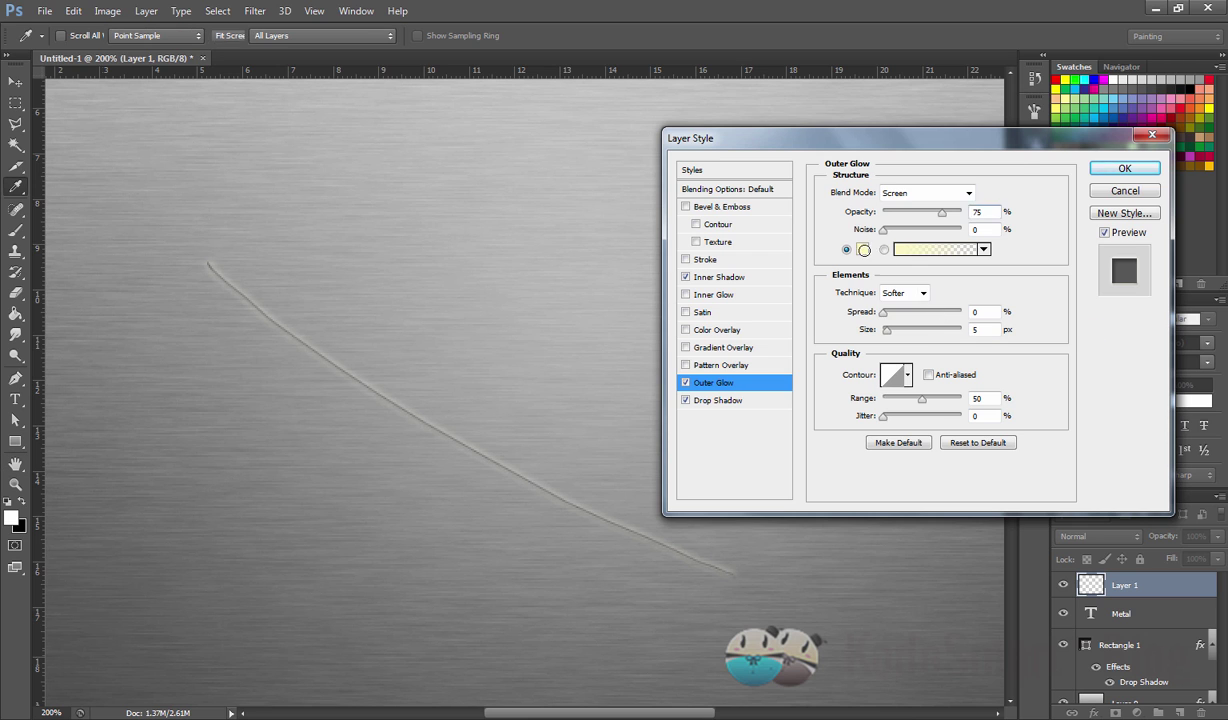
{"action": "left_click", "coordinate": [1134, 67]}
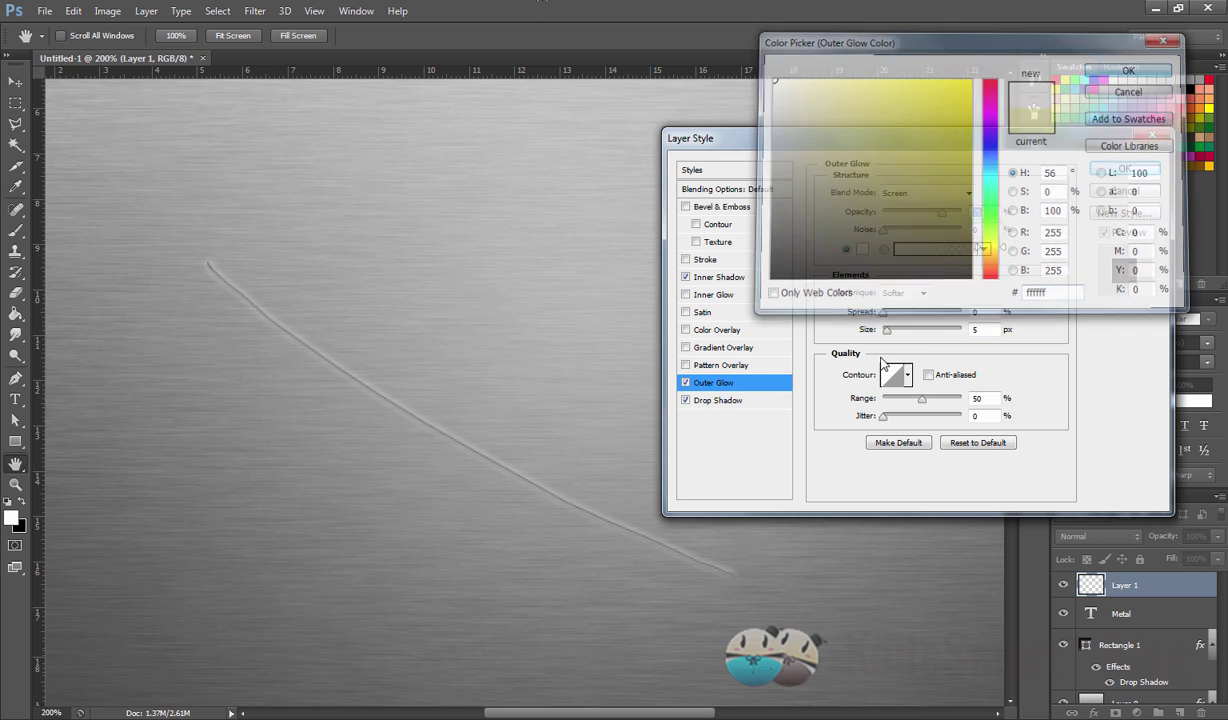
{"action": "left_click_drag", "start_coordinate": [862, 330], "coordinate": [840, 340]}
{"action": "left_click", "coordinate": [975, 330]}
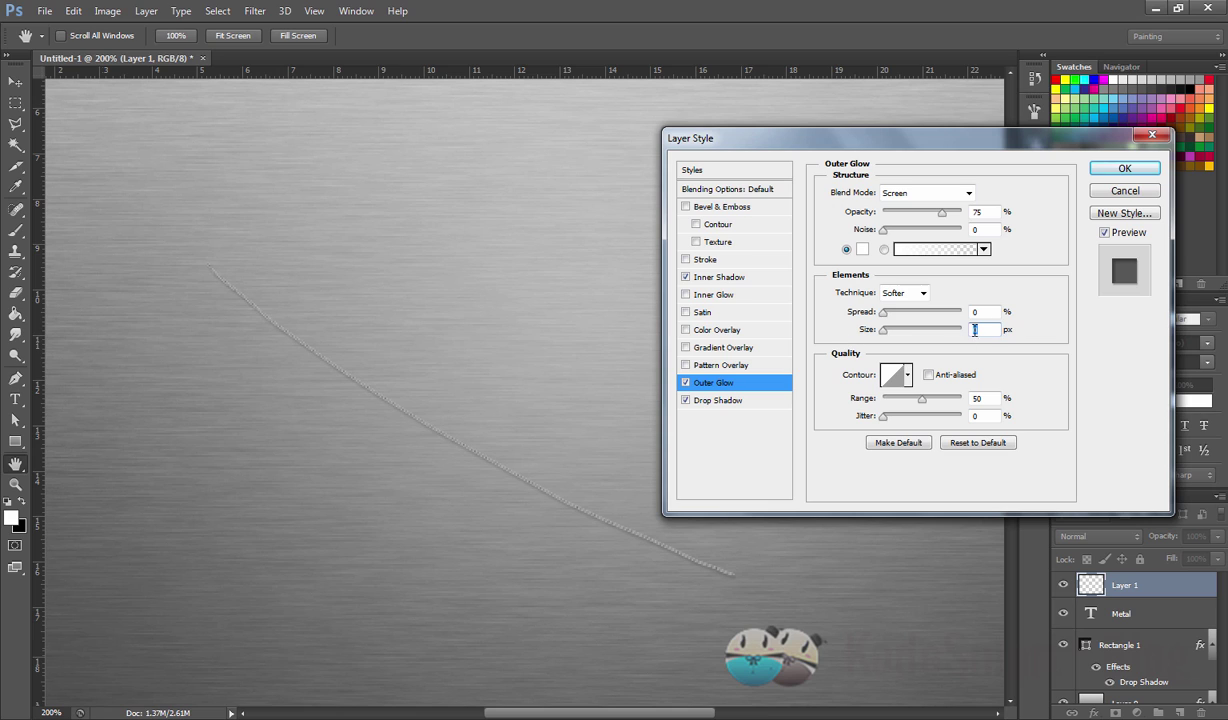
{"action": "type", "text": "1"}
{"action": "key", "text": "shift+Tab"}
{"action": "left_click", "coordinate": [897, 213]}
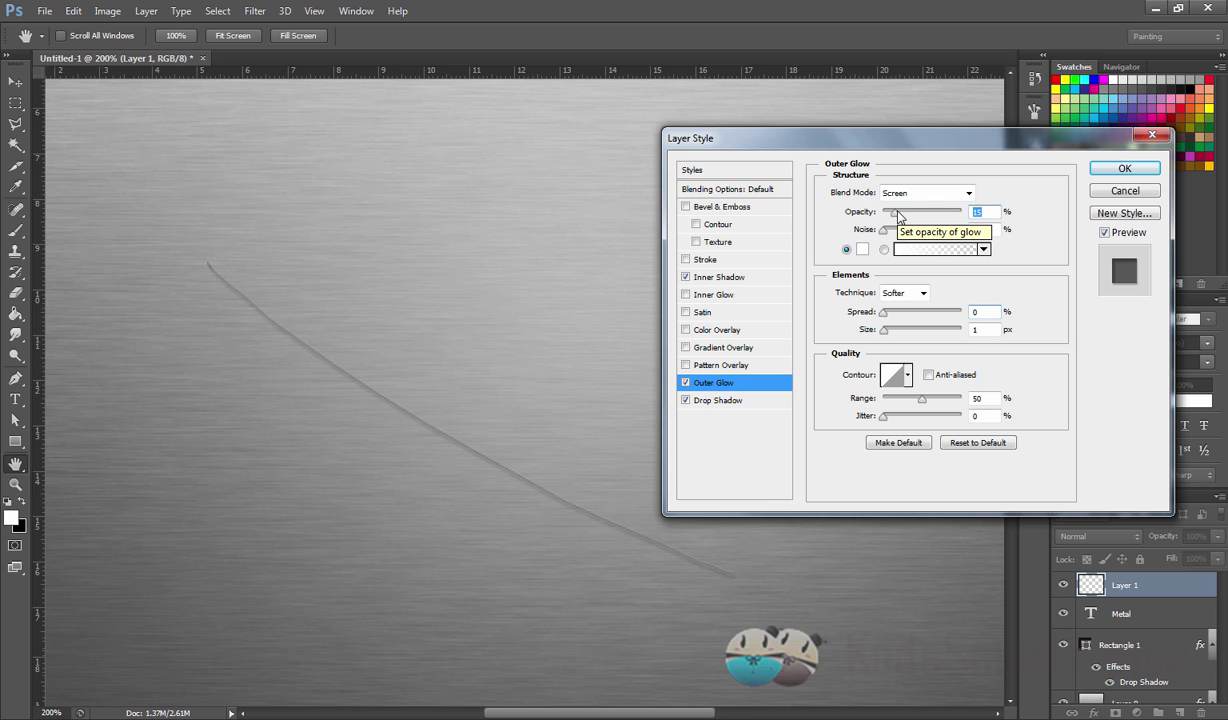
{"action": "left_click", "coordinate": [1104, 174]}
Move the scratch toward the lower left, place Layer 1 above Layer 0, and add a layer mask.
{"action": "key", "text": "ctrl+minus"}
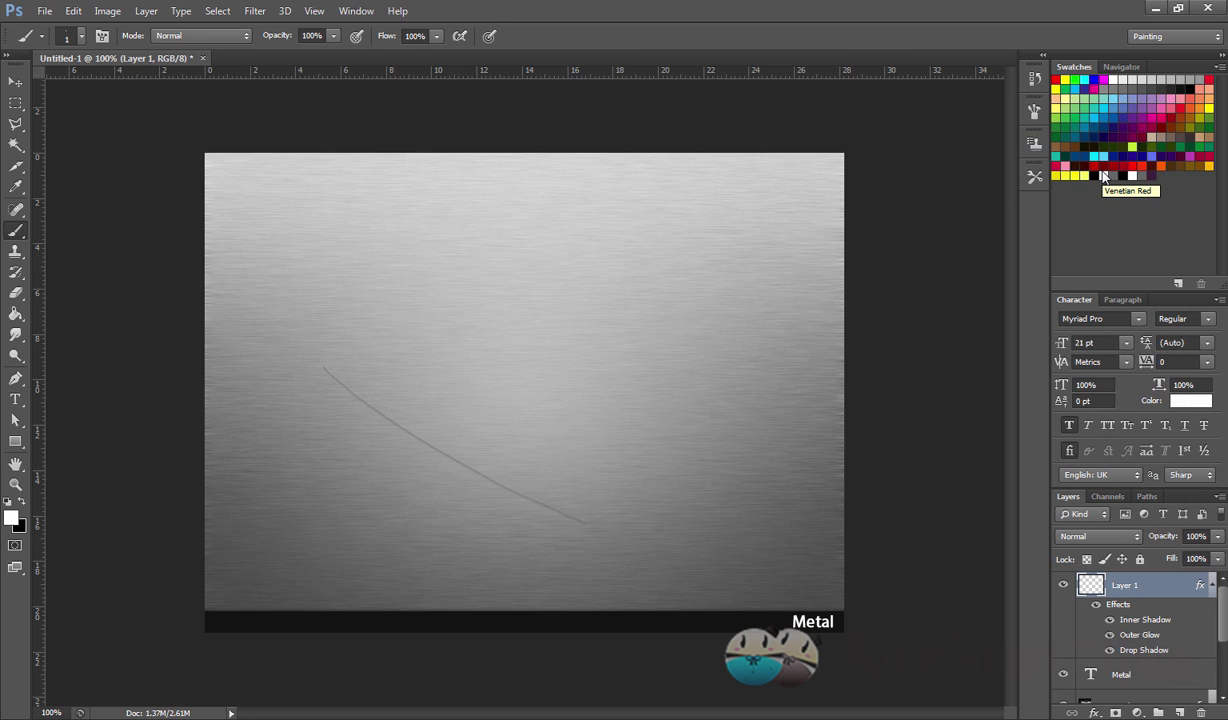
{"action": "left_click", "coordinate": [15, 81]}
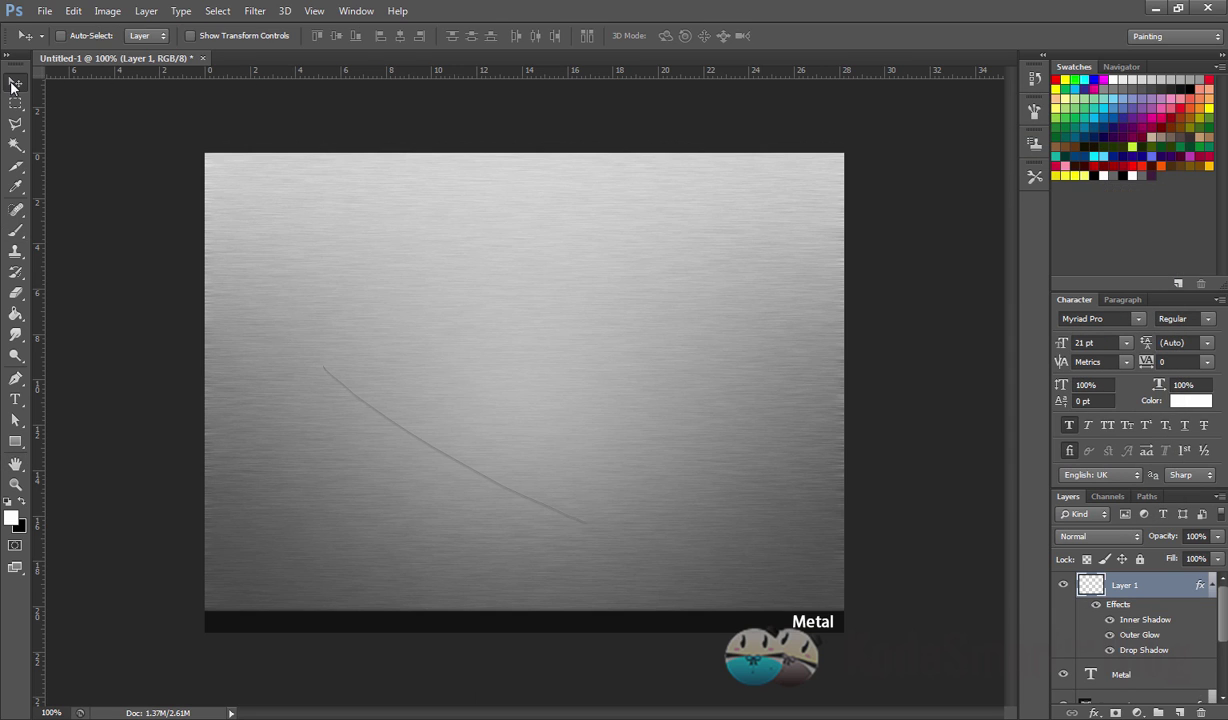
{"action": "left_click_drag", "start_coordinate": [390, 478], "coordinate": [280, 607]}
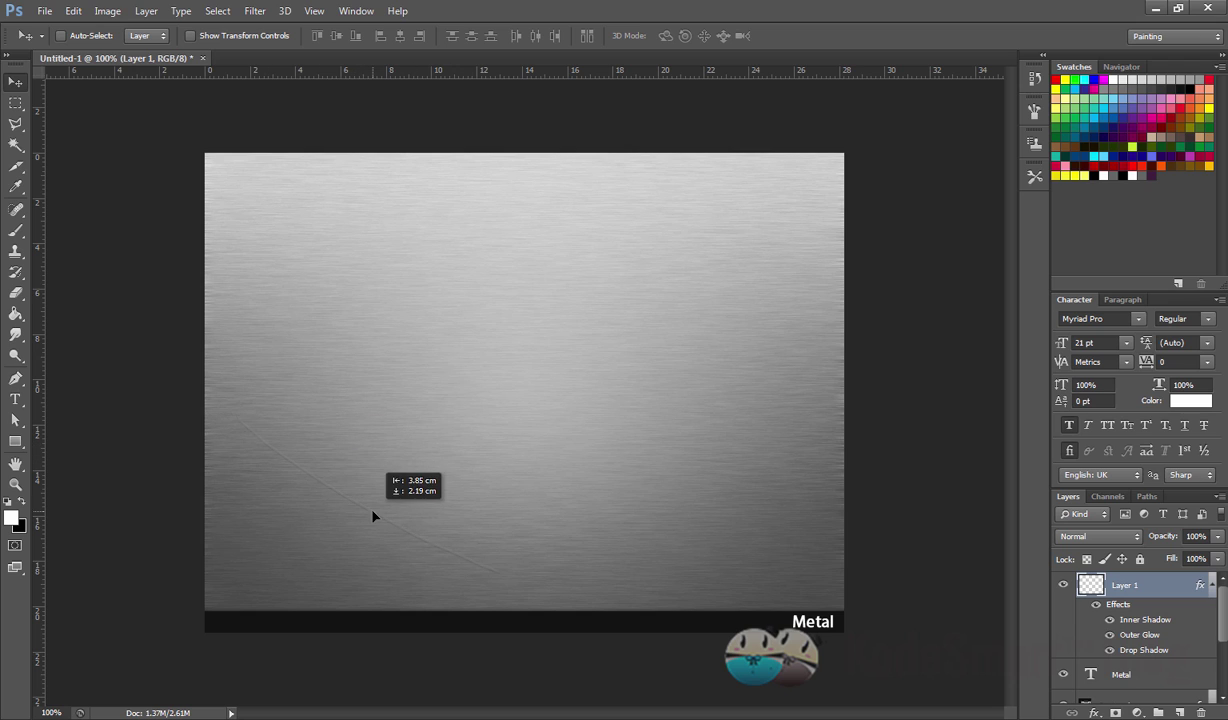
{"action": "left_click_drag", "start_coordinate": [280, 607], "coordinate": [270, 500]}
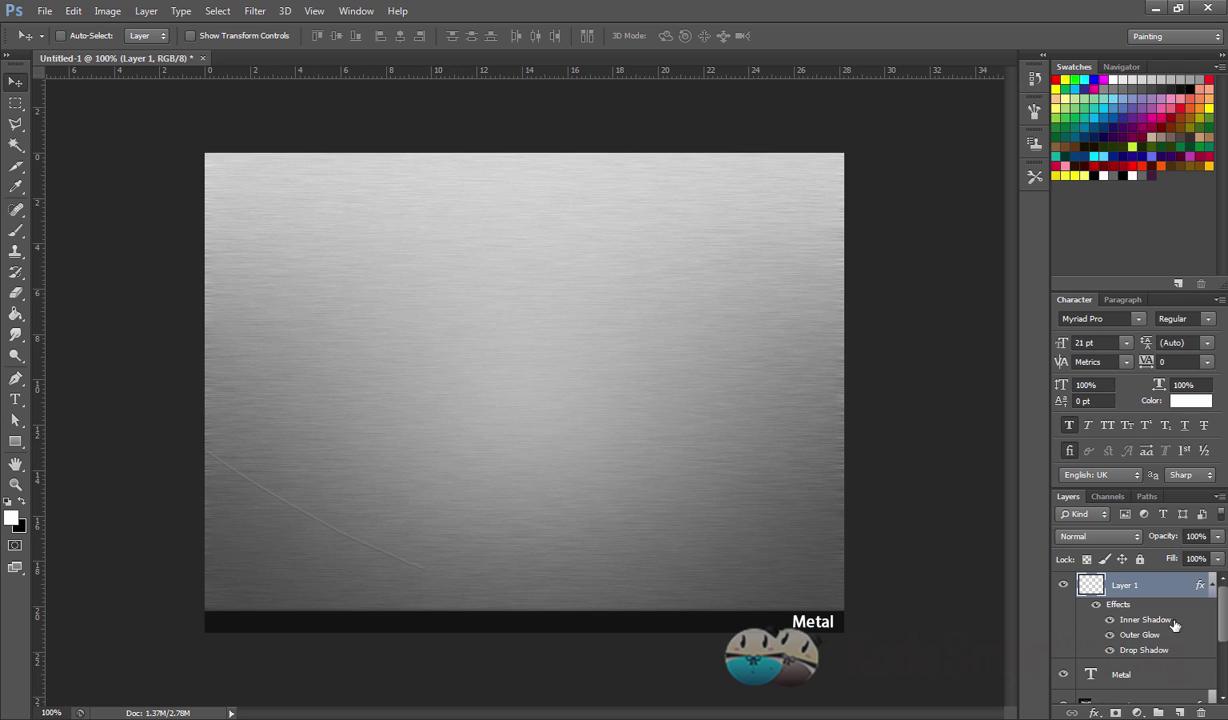
{"action": "left_click_drag", "start_coordinate": [1180, 590], "coordinate": [1188, 648]}
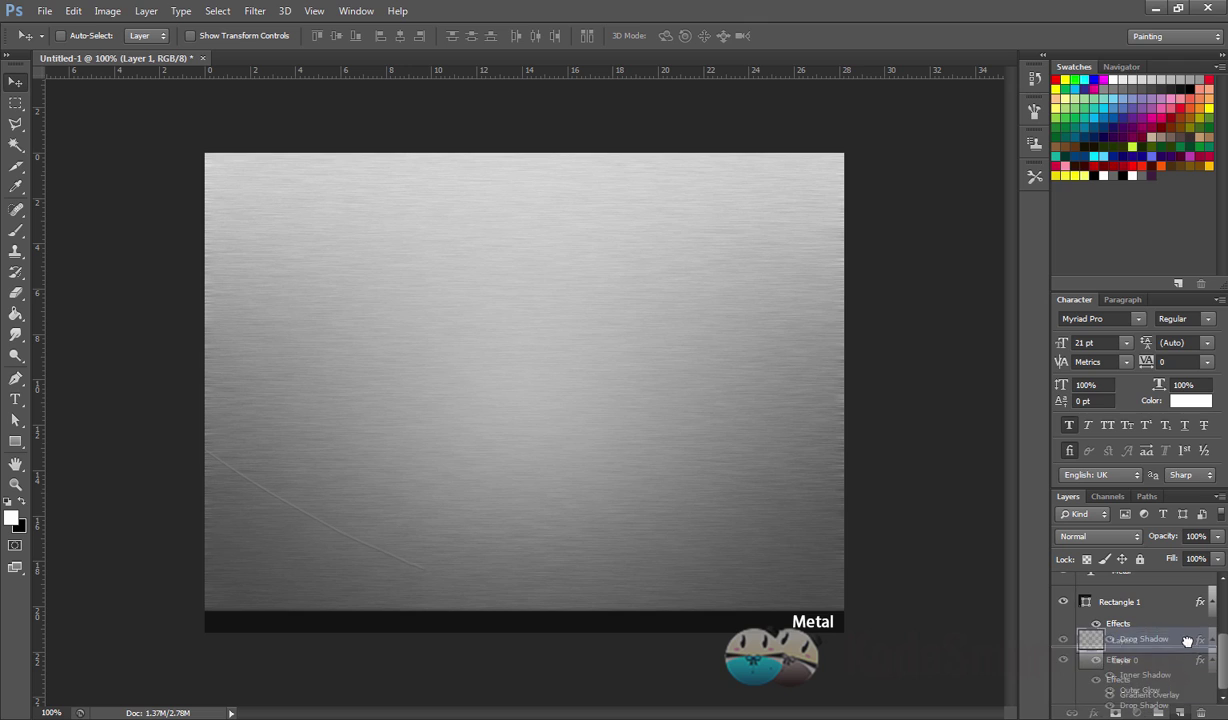
{"action": "left_click_drag", "start_coordinate": [447, 480], "coordinate": [389, 534]}
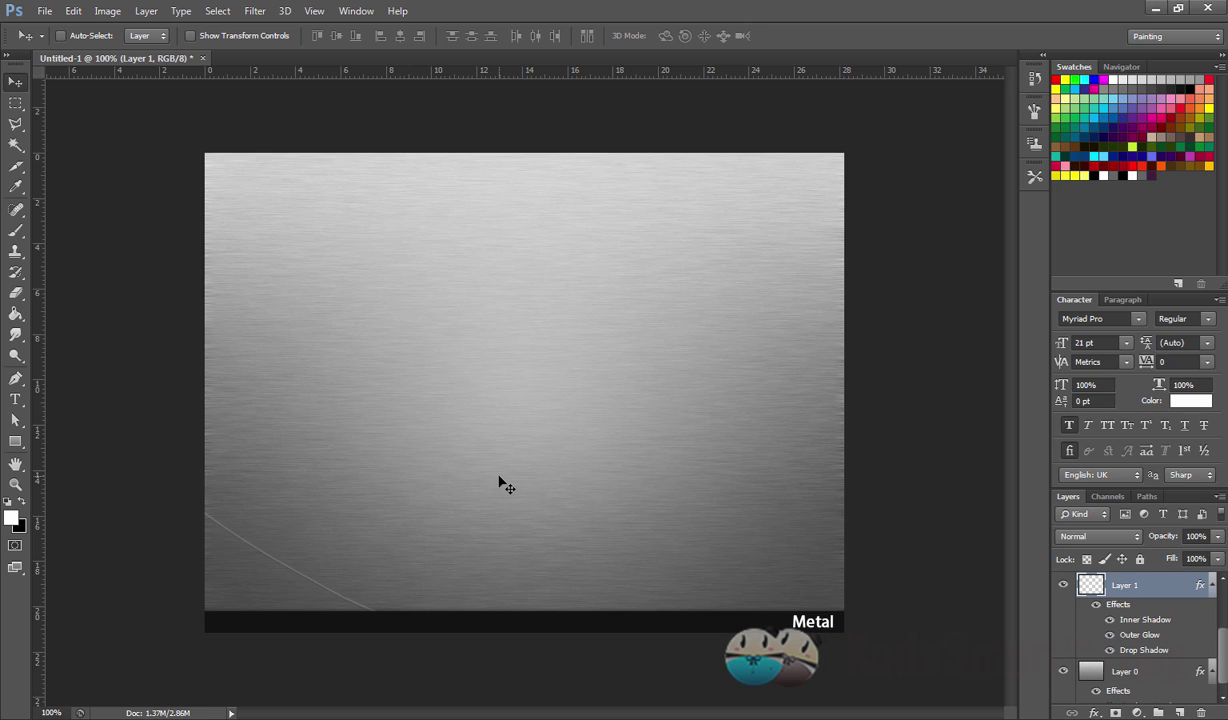
{"action": "left_click_drag", "start_coordinate": [367, 493], "coordinate": [350, 470]}
{"action": "left_click", "coordinate": [1115, 712]}
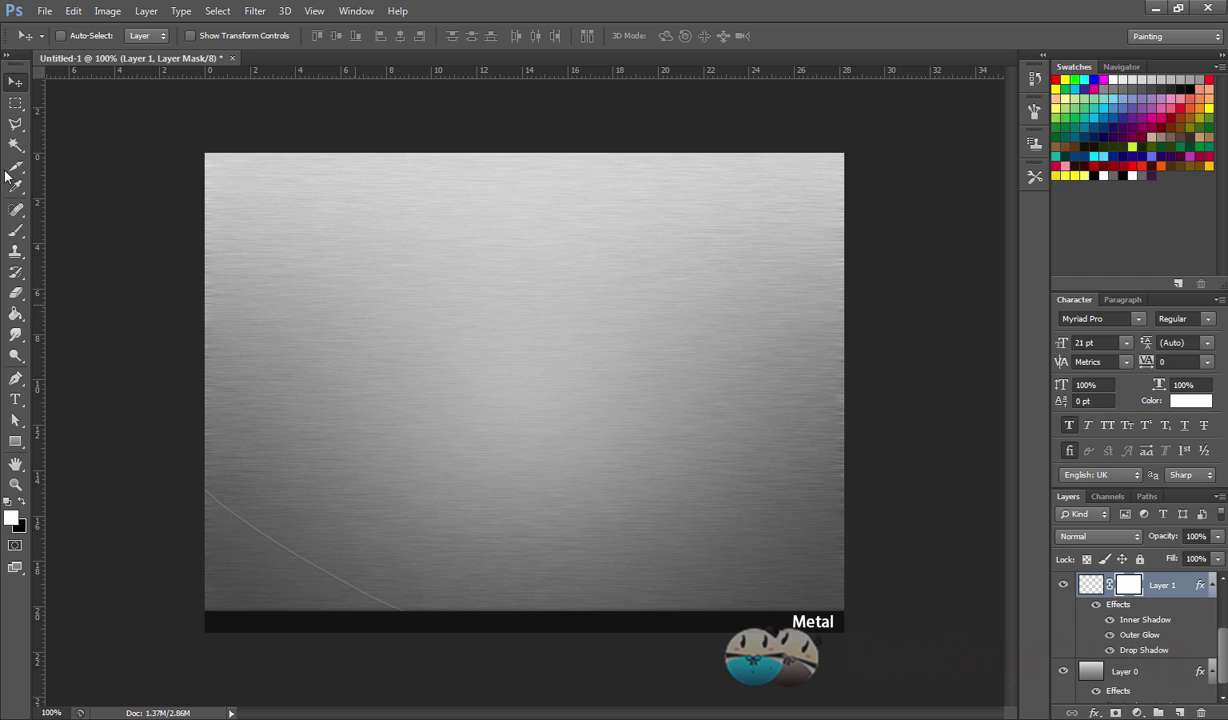
Set up a soft round black brush at 182 px and 0% hardness.
{"action": "left_click", "coordinate": [16, 230]}
{"action": "key", "text": "x"}
{"action": "right_click", "coordinate": [440, 342]}
{"action": "left_click", "coordinate": [470, 452]}
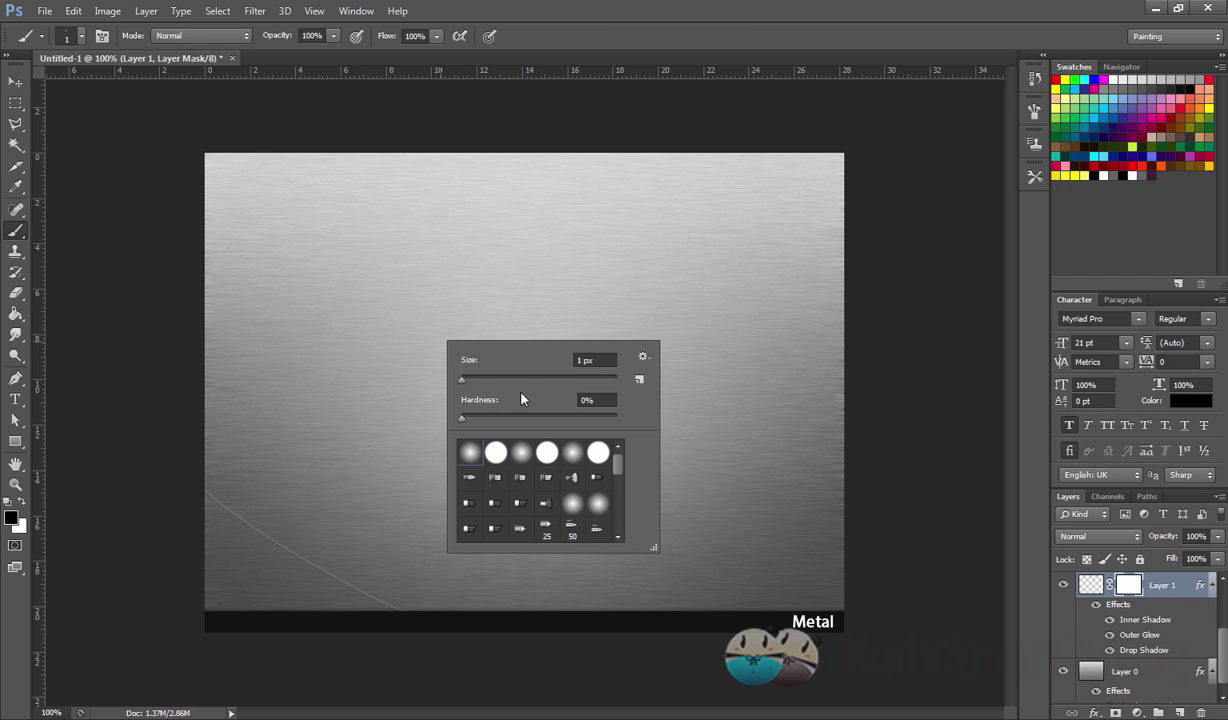
{"action": "left_click_drag", "start_coordinate": [462, 379], "coordinate": [525, 379]}
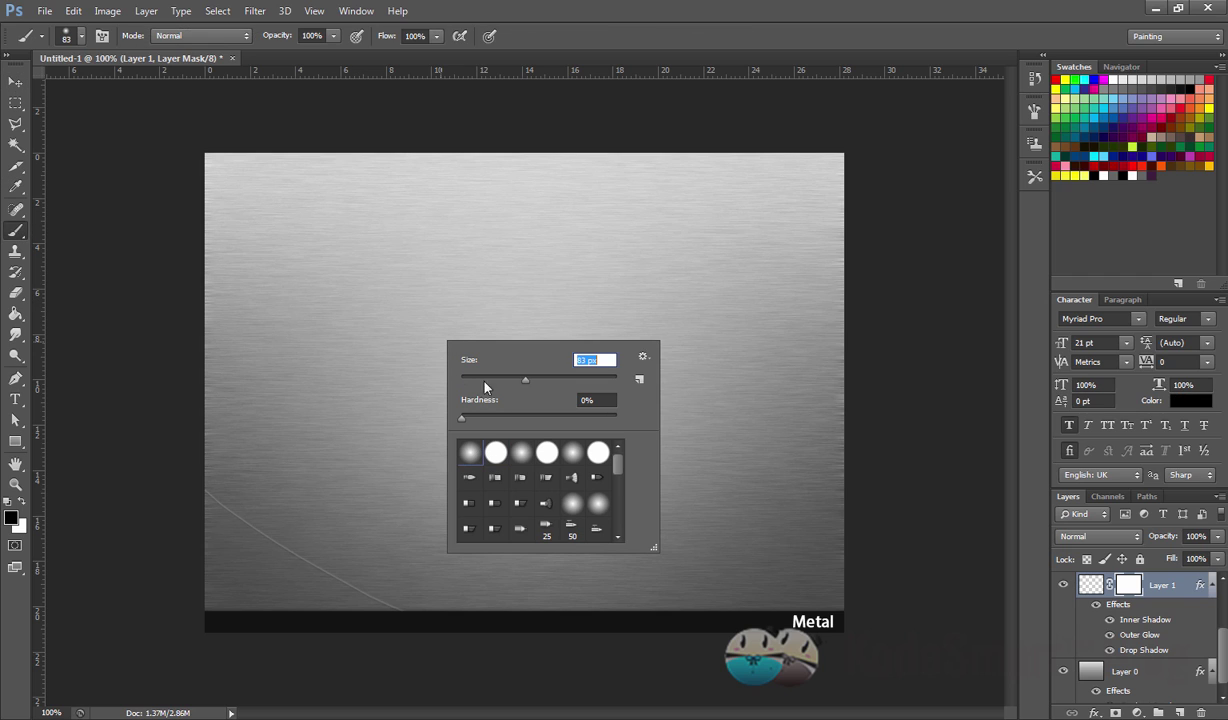
{"action": "left_click", "coordinate": [546, 380]}
{"action": "key", "text": "Return"}
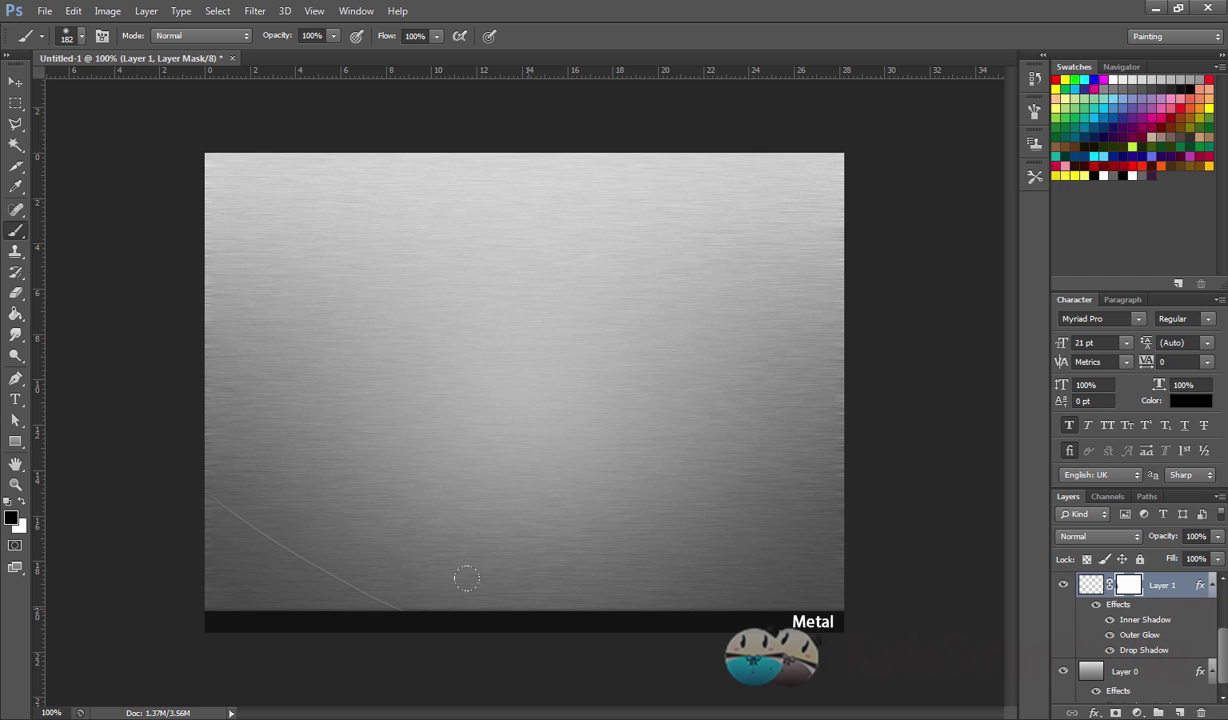